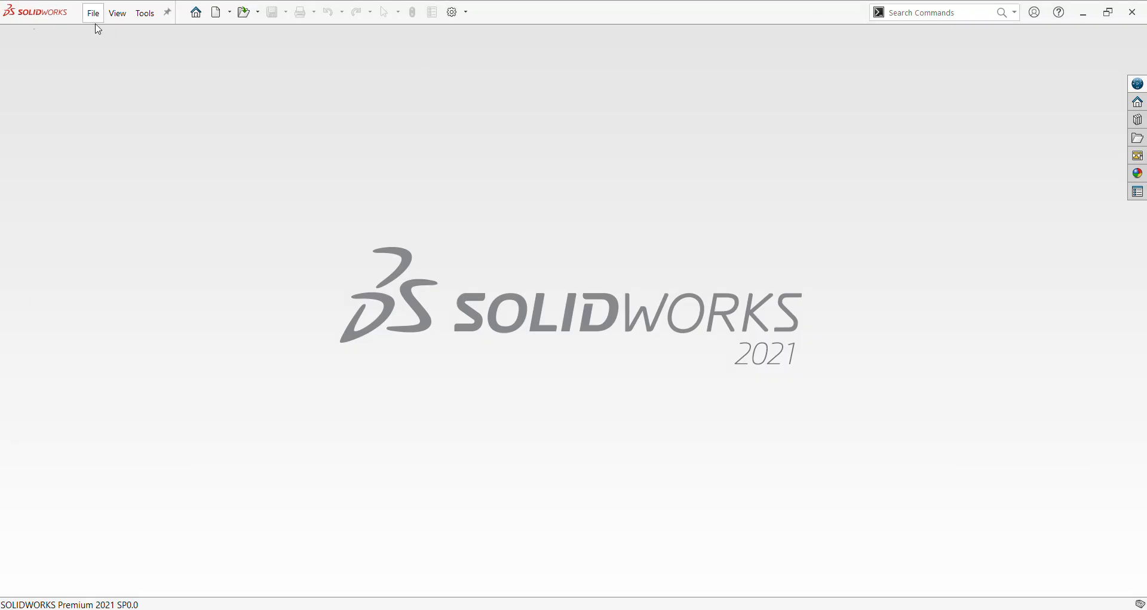
- Create a new part and set its unit system to MMGS (millimeter, gram, second)
left_click(94, 14)
left_click(114, 33)
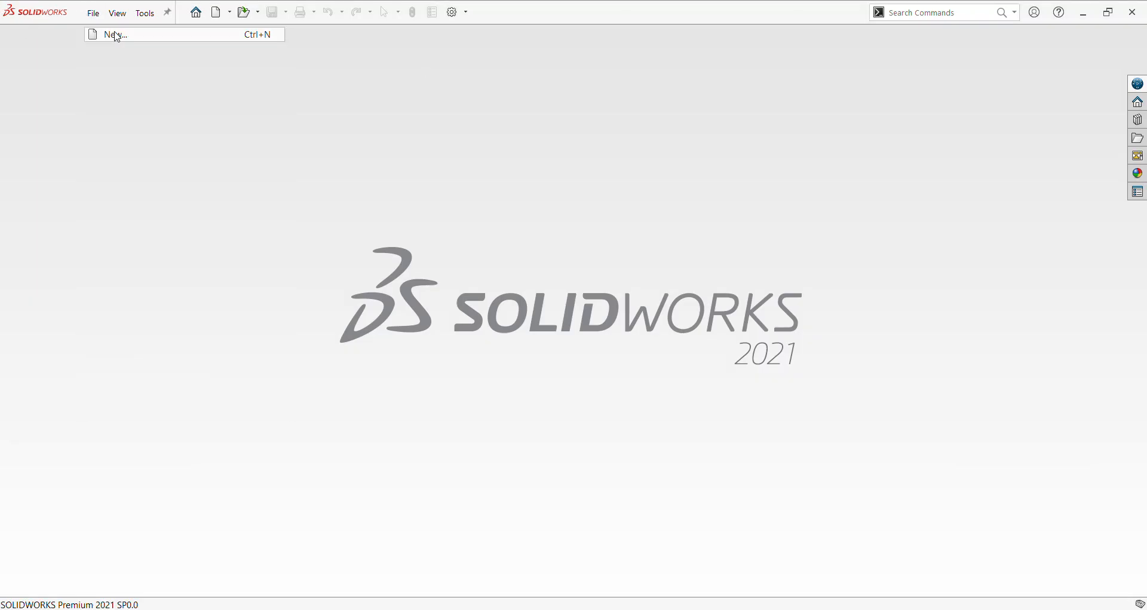
left_click(955, 363)
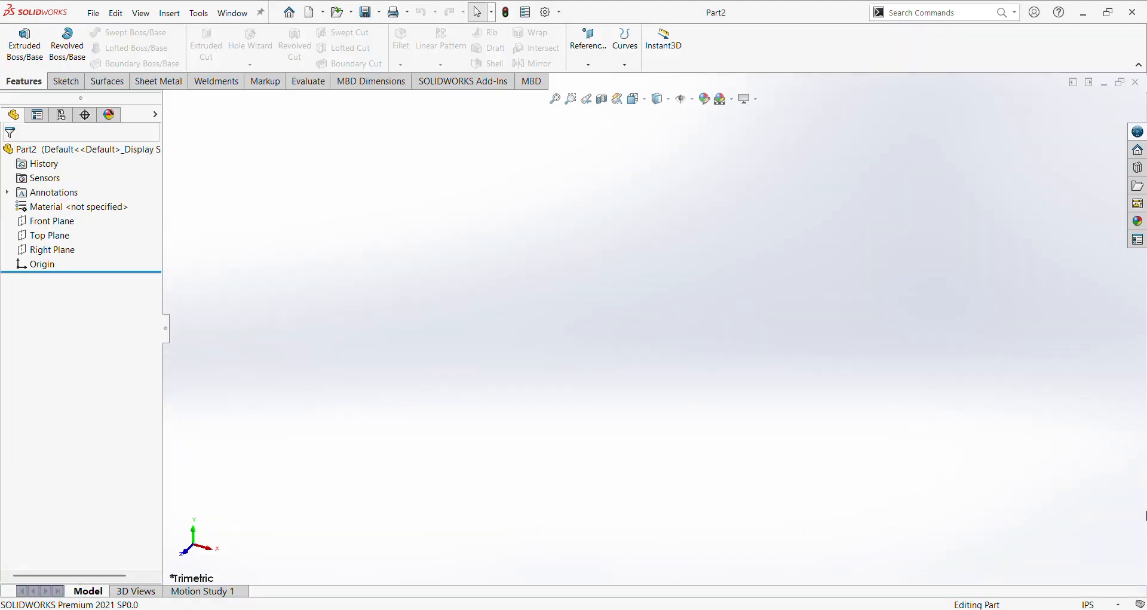
left_click(1089, 604)
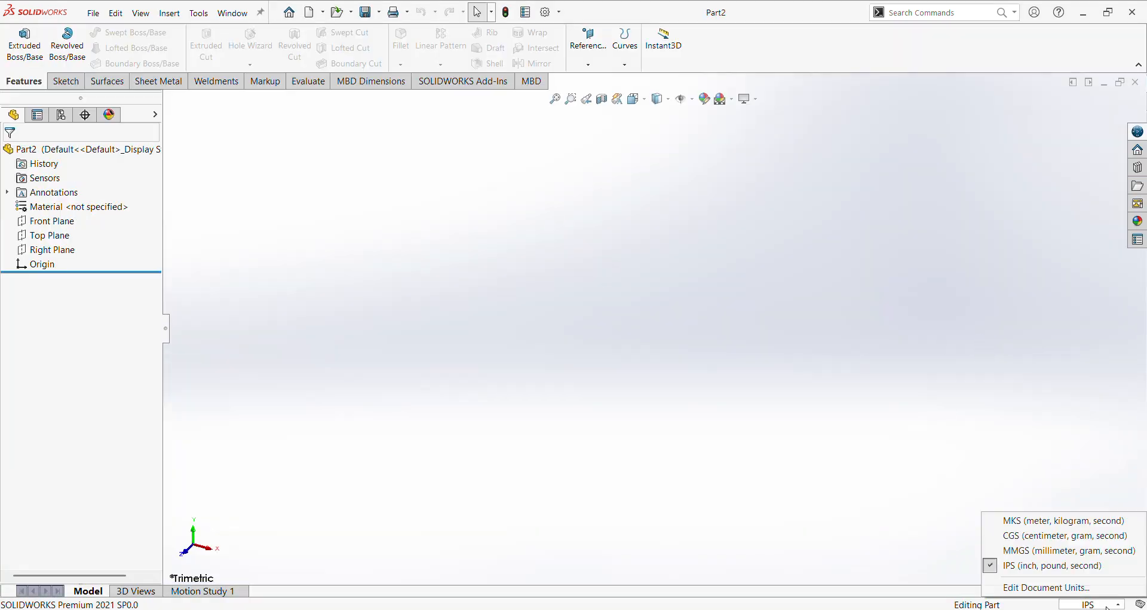
left_click(1098, 557)
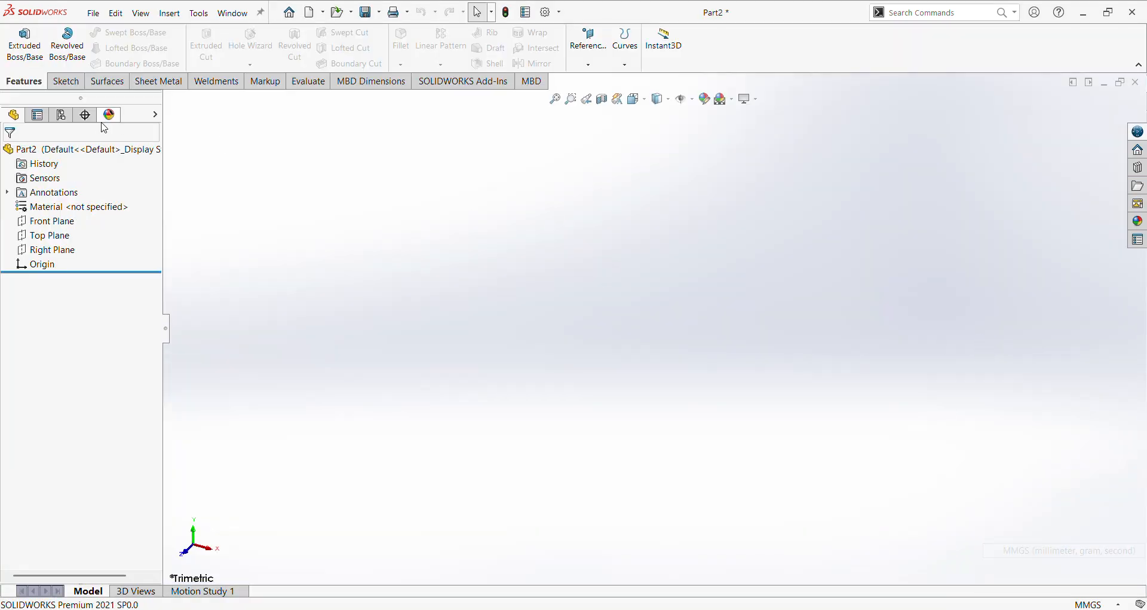
- Start an extruded boss sketch on the Right Plane and draw a center rectangle about 81 by 25 mm from the origin
left_click(21, 43)
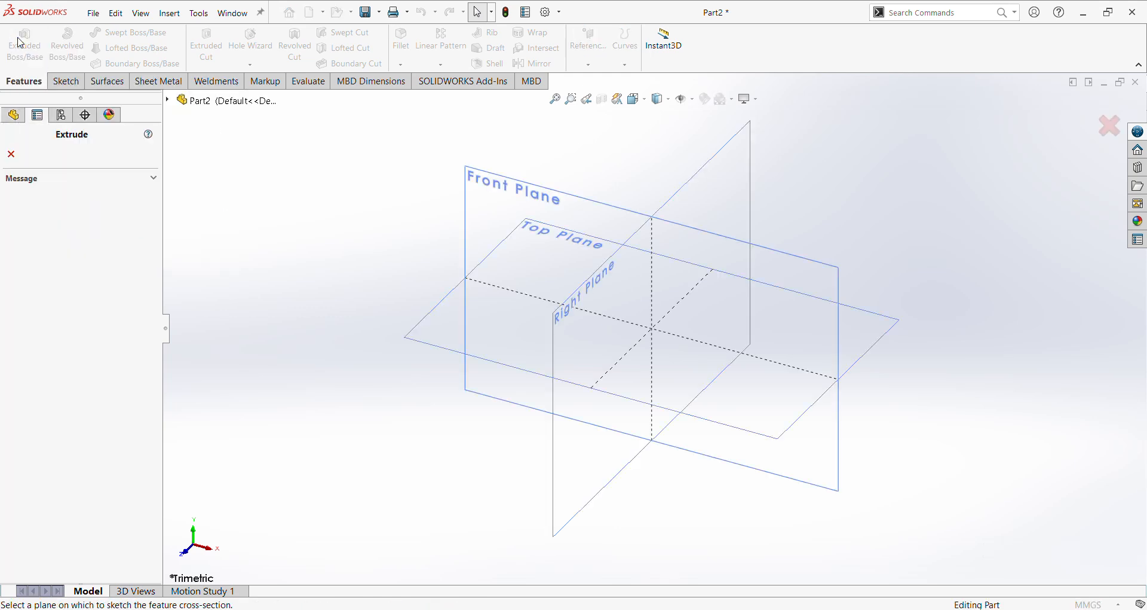
left_click(572, 306)
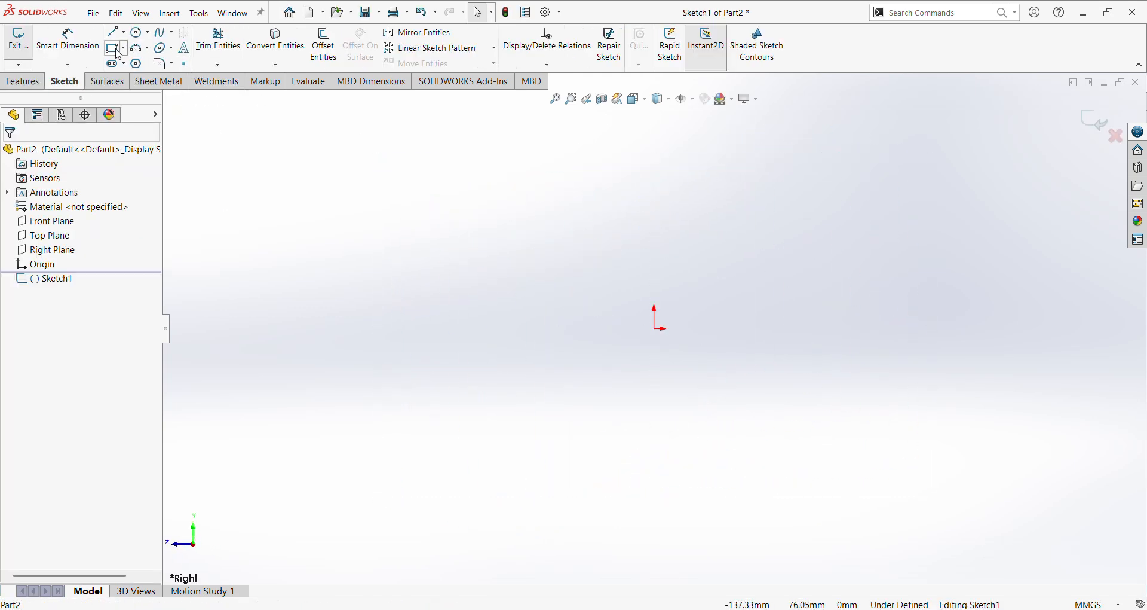
left_click(125, 48)
left_click(144, 77)
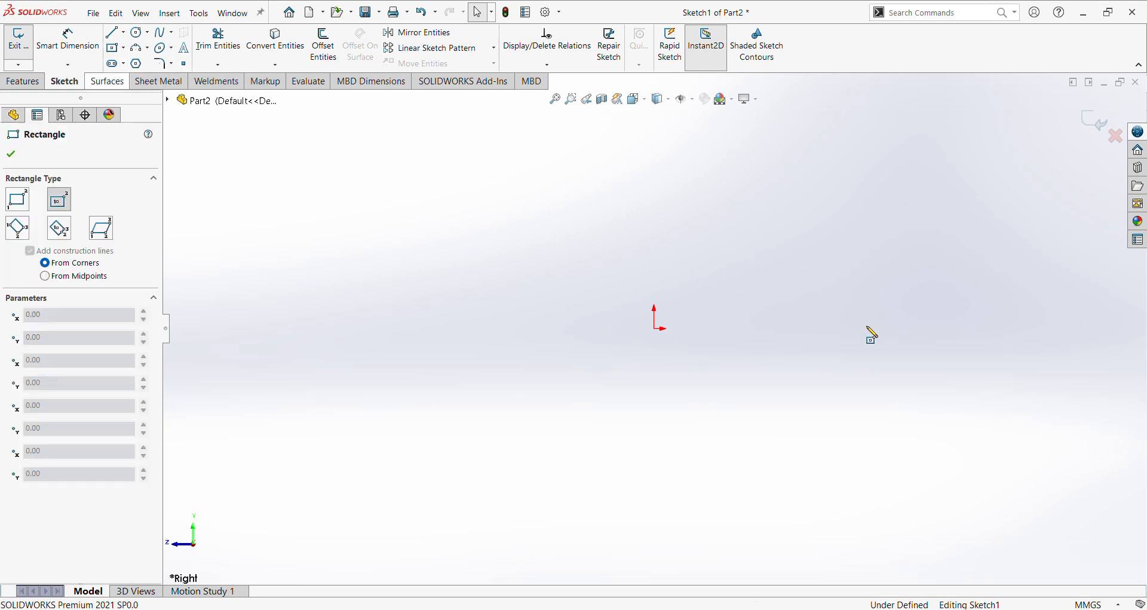
left_click(655, 328)
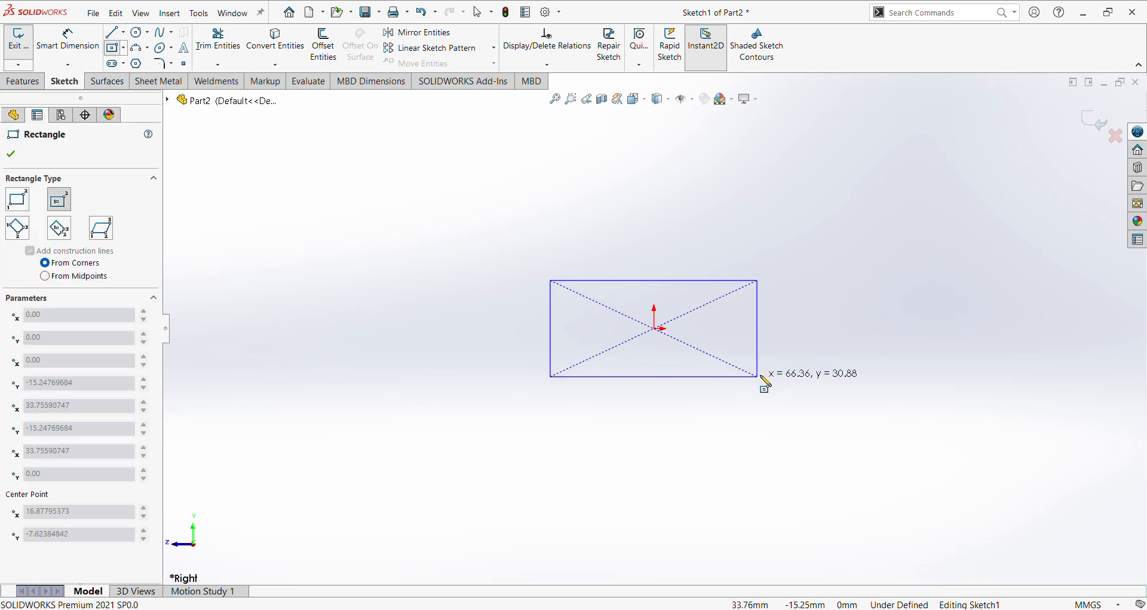
left_click(781, 369)
- Dimension the rectangle's bottom edge with a value of 753 mm
right_click(900, 329)
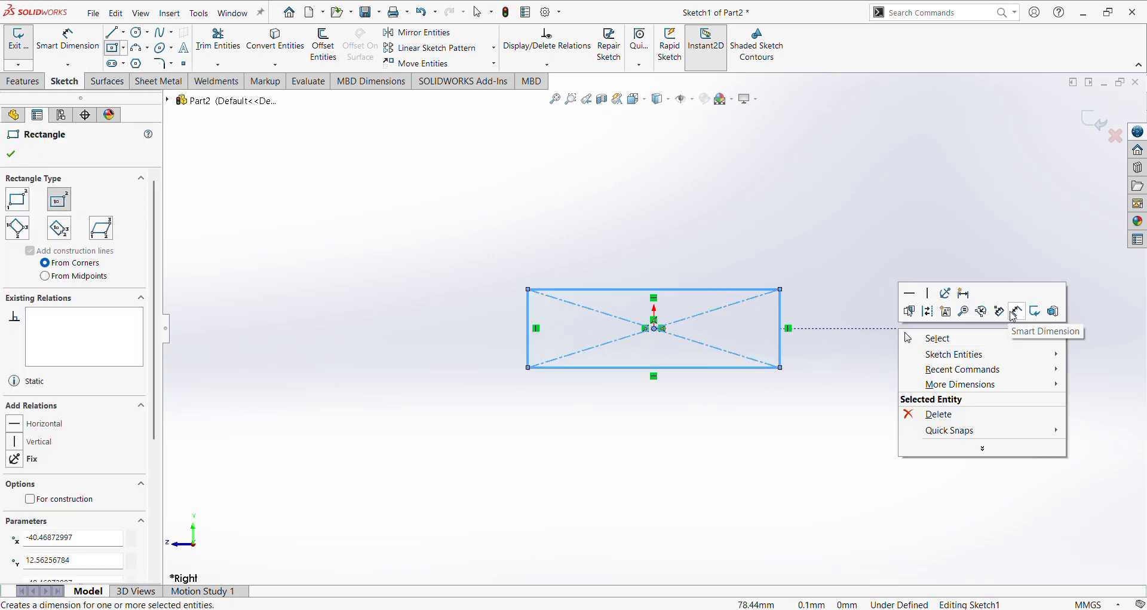
left_click(1018, 312)
left_click(723, 369)
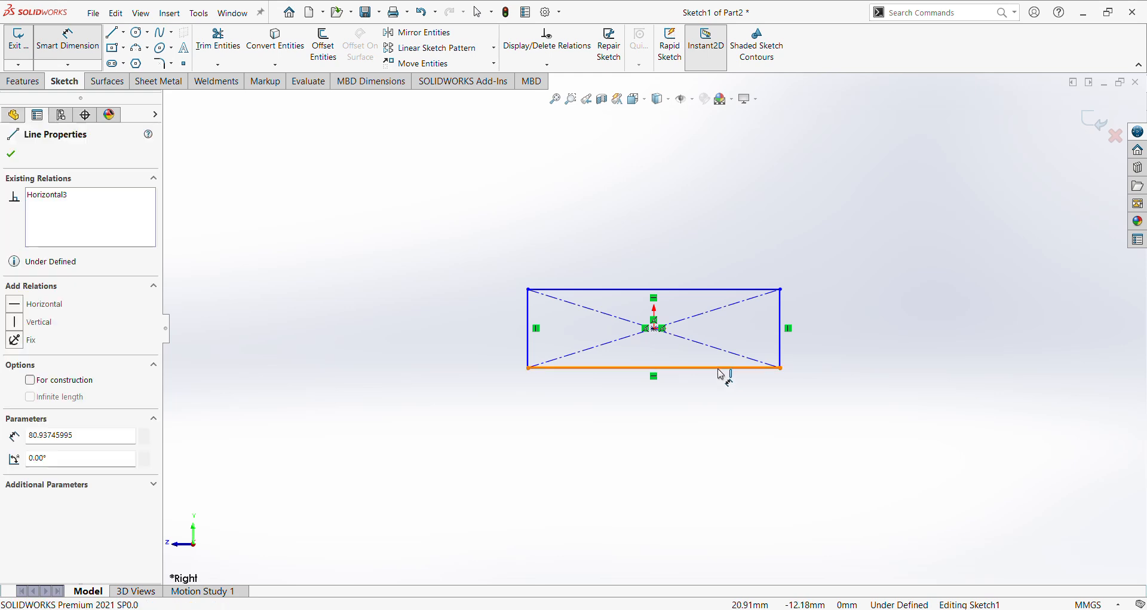
left_click(696, 413)
type("753")
key("Return")
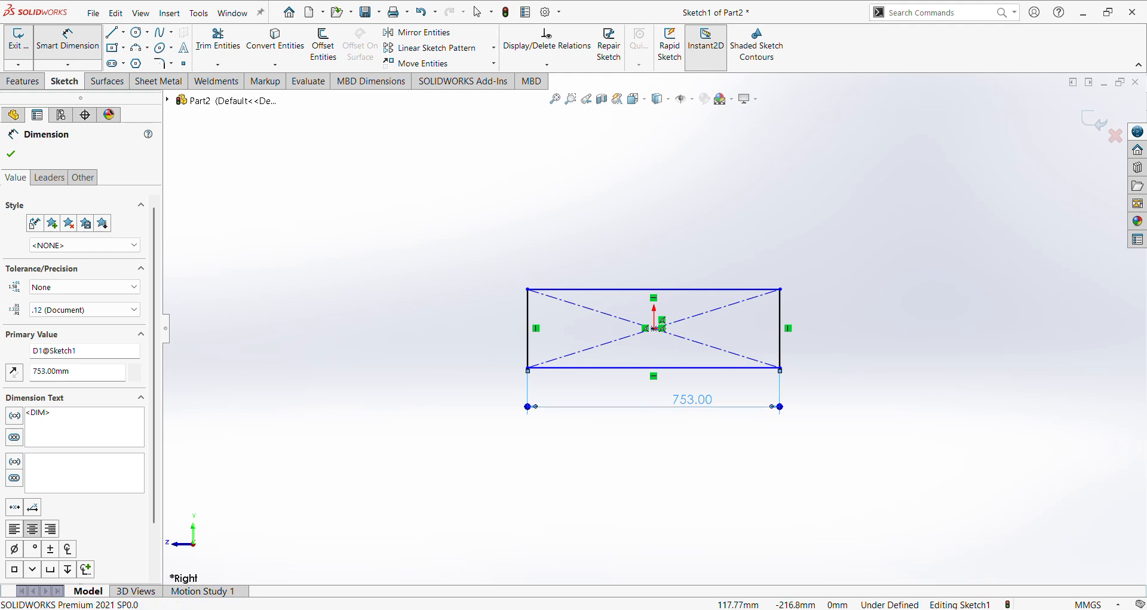
- Set the rectangle's width dimension to 75 mm
double_click(696, 411)
type("75")
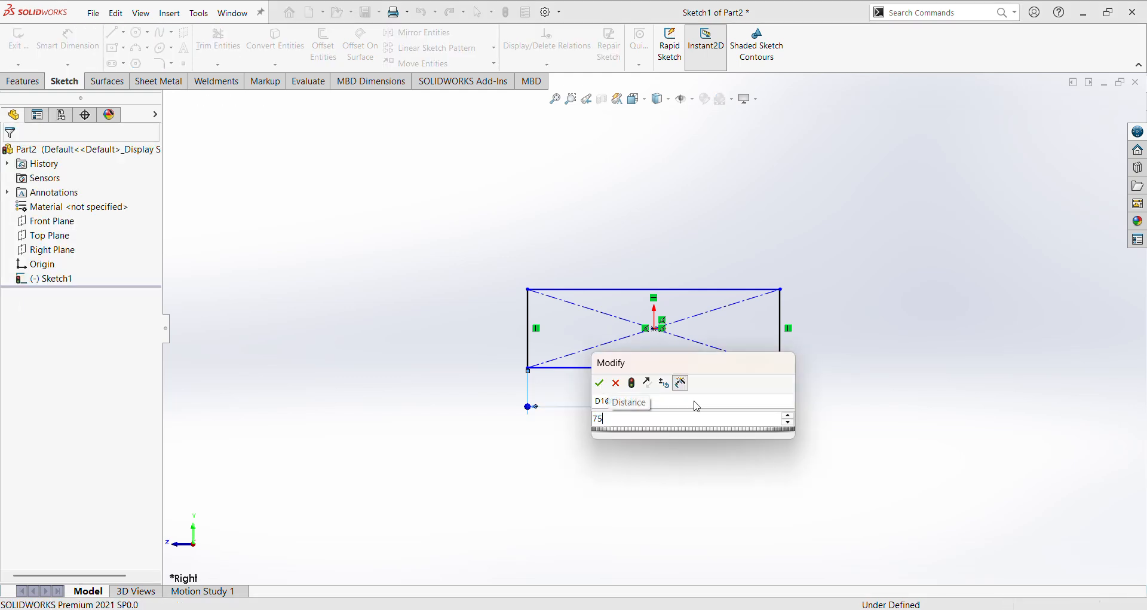
key("Return")
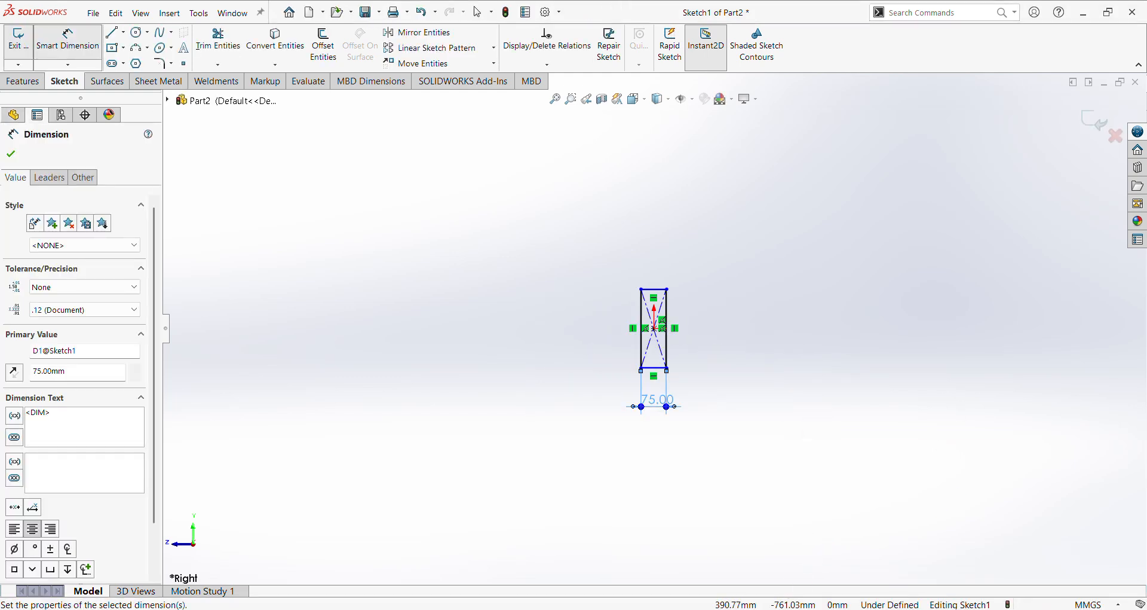
- Check the block's length in the SJKD.pdf drawing, then return to SOLIDWORKS and set the rectangle's width to 74 mm
key("alt+Tab")
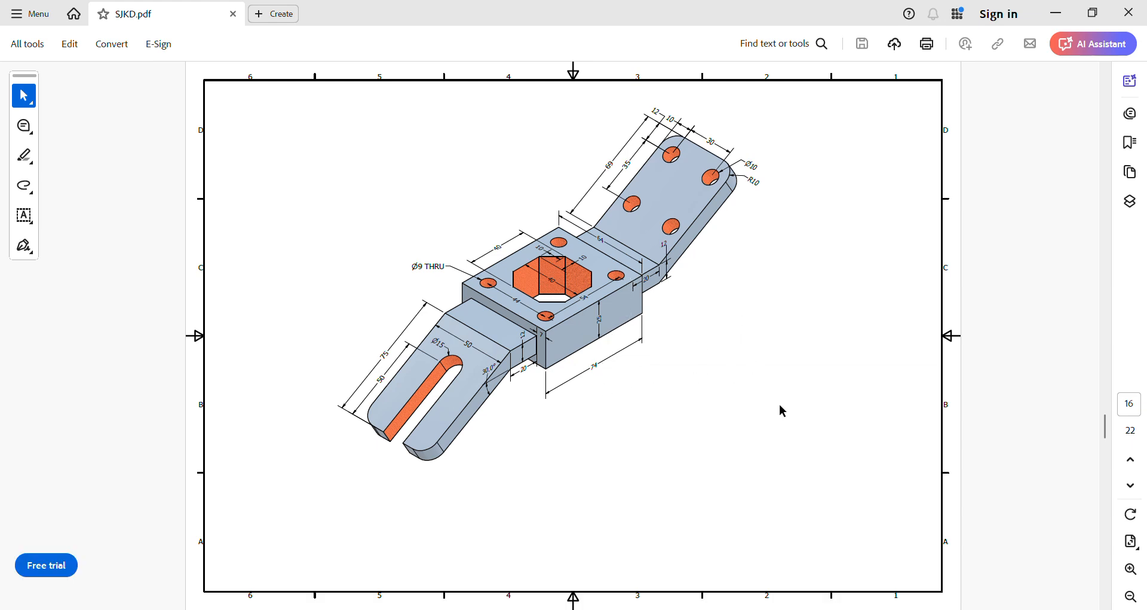
key("alt+Tab")
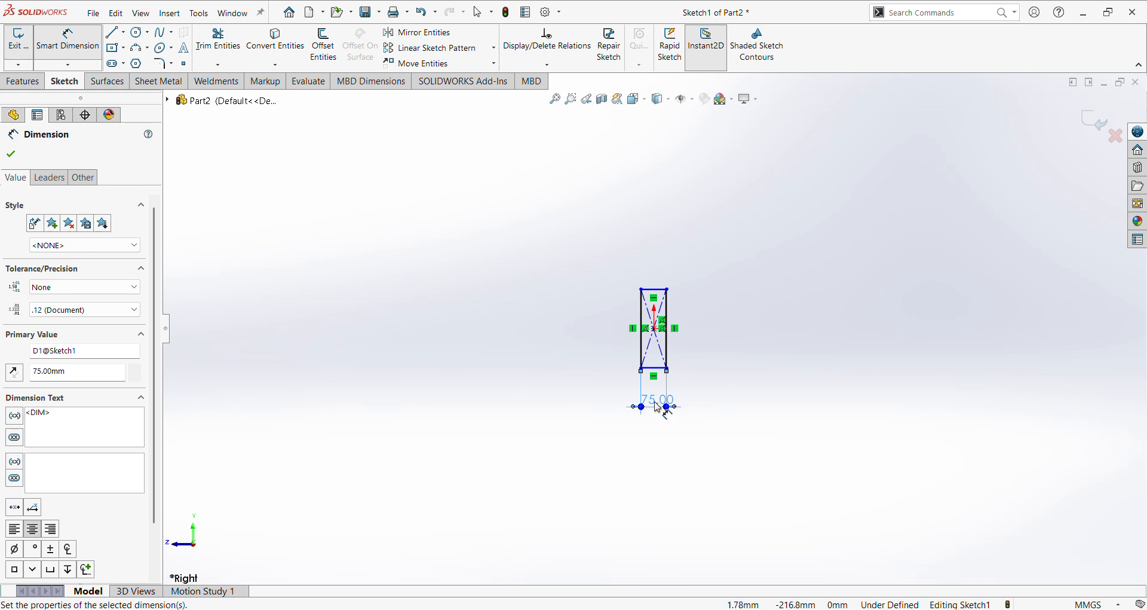
double_click(659, 402)
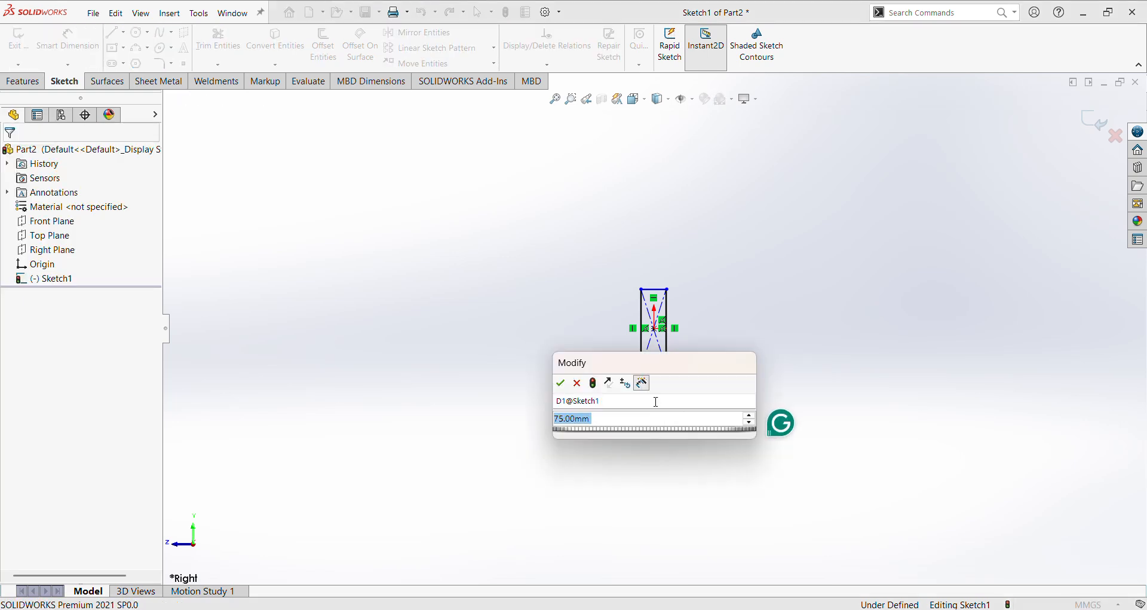
type("74")
key("Return")
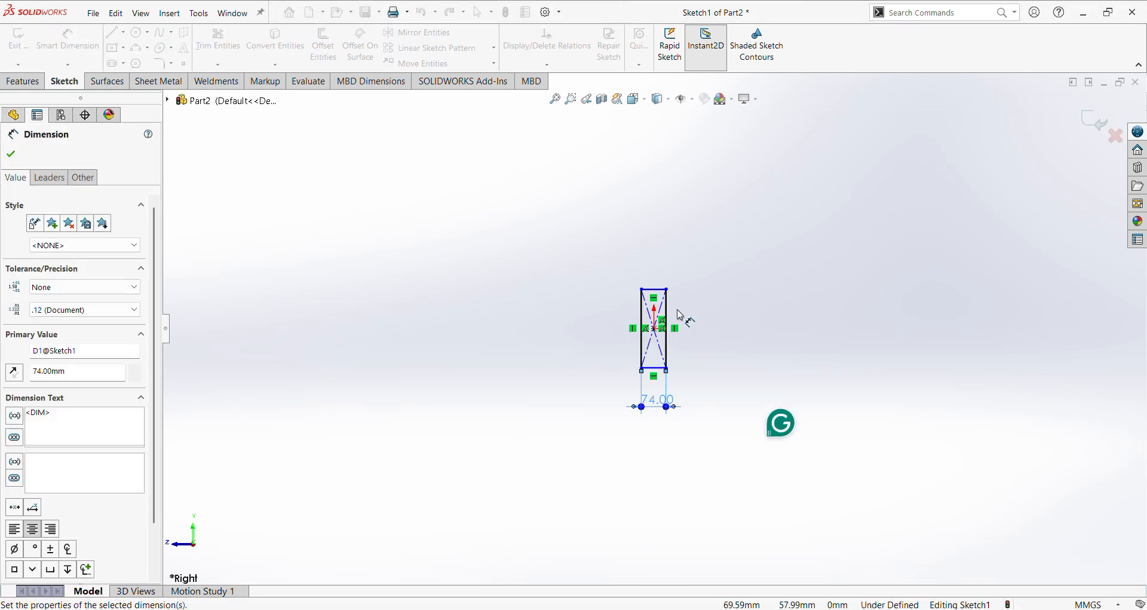
- Dimension the rectangle's height at 25 mm
scroll(680, 315, "down", 4)
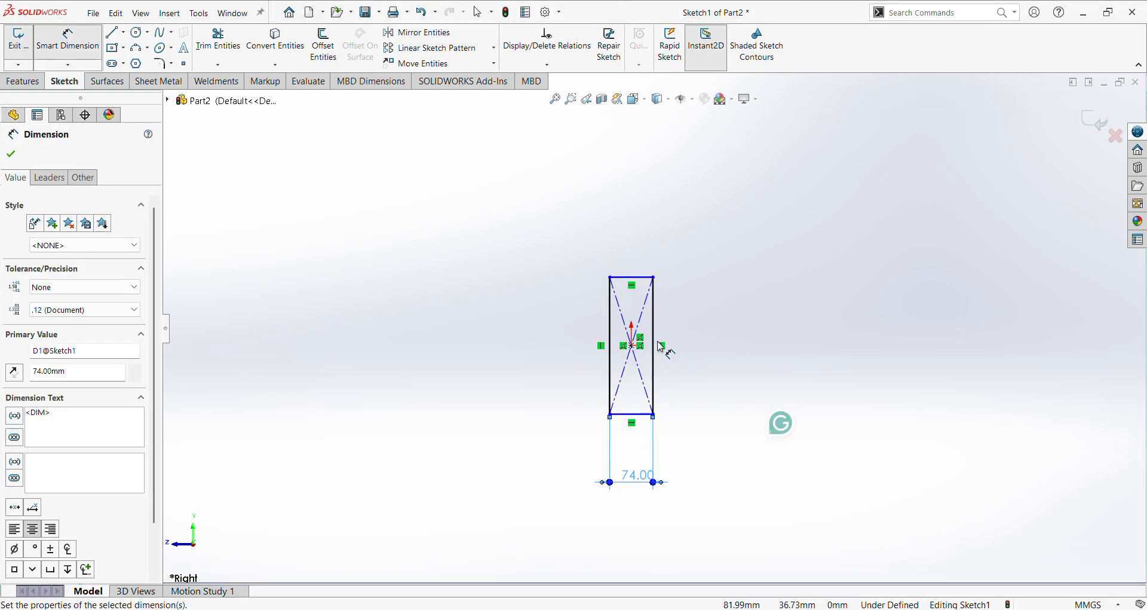
left_click(653, 396)
left_click(726, 364)
type("25")
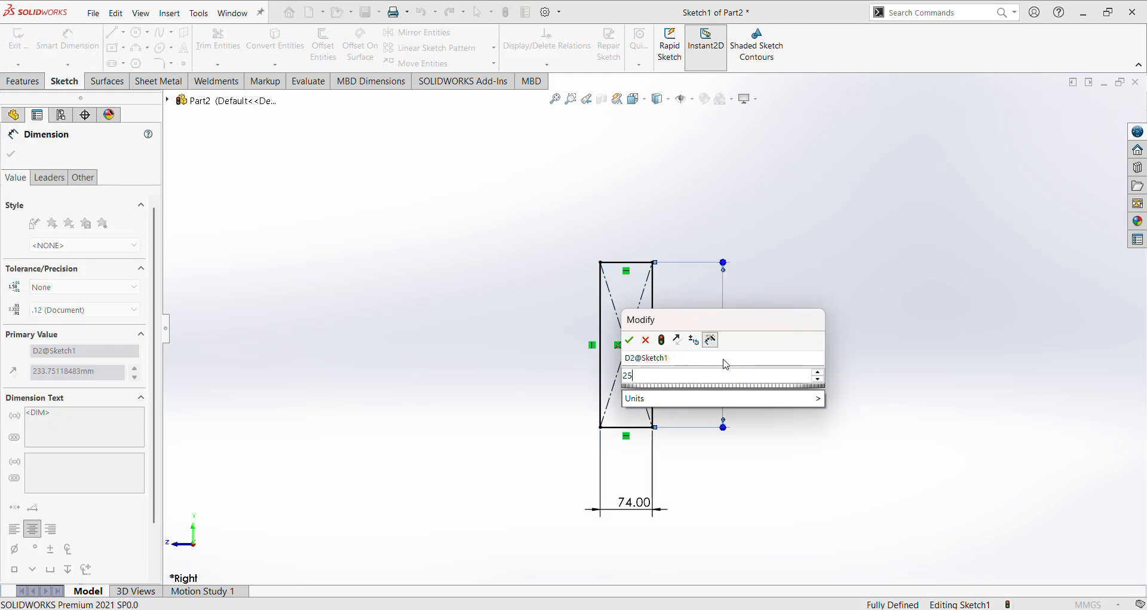
key("Return")
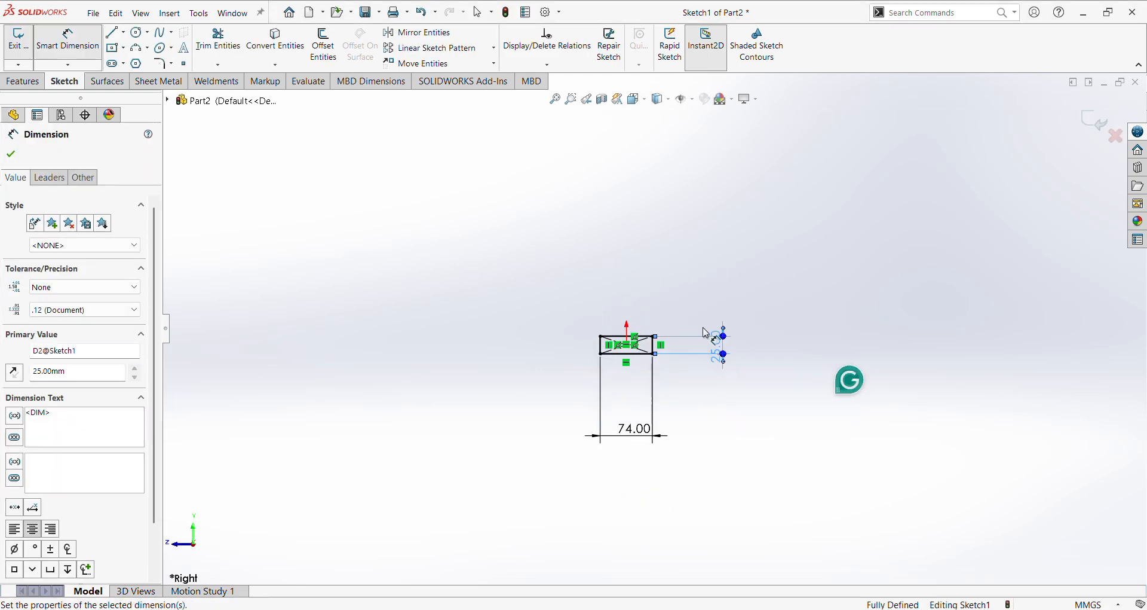
- Reposition the 74 mm width dimension closer beneath the rectangle
scroll(642, 364, "down", 5)
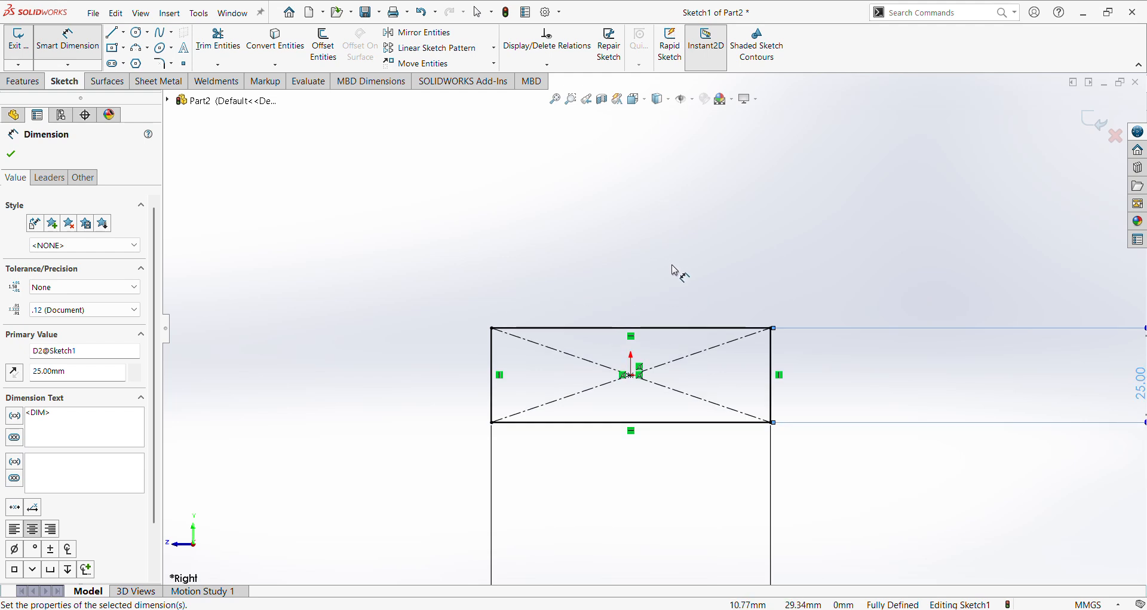
scroll(684, 299, "up", 3)
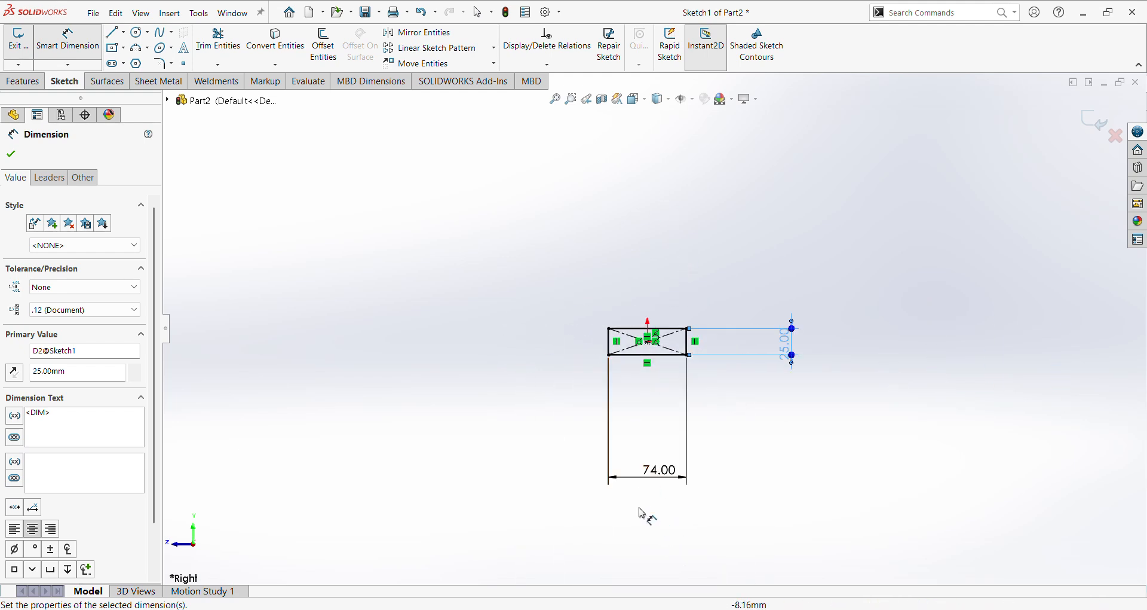
key("Escape")
left_click_drag(660, 470, 648, 378)
- Sketch a bent arm outline from the rectangle's left edge: a horizontal line about 46 mm long, a downward slope, a perpendicular end, and a return to that edge
scroll(669, 358, "down", 6)
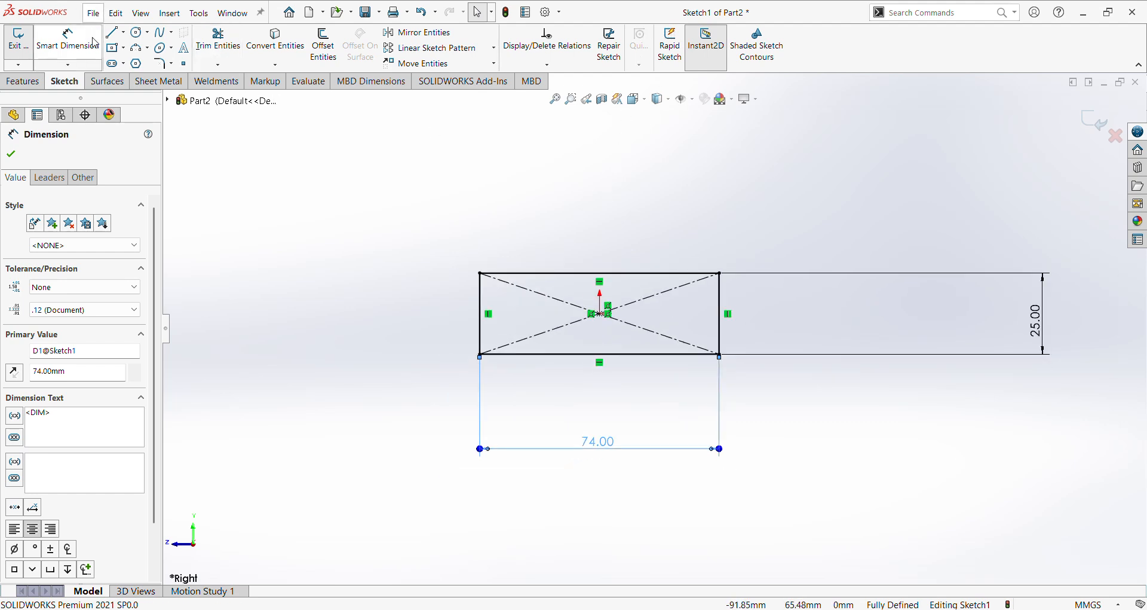
left_click(112, 31)
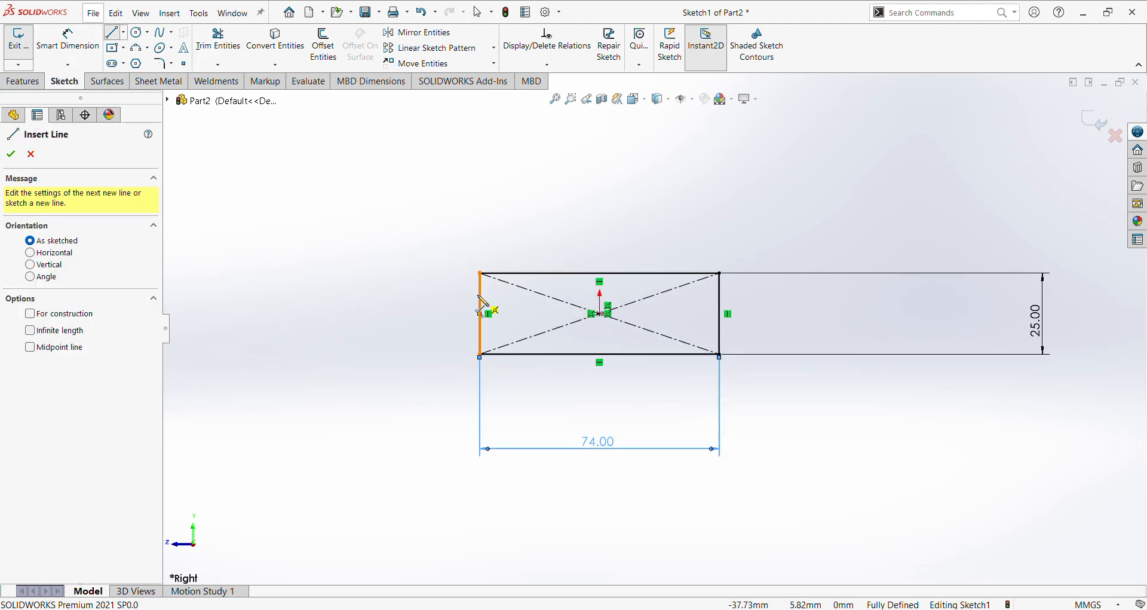
left_click(479, 295)
scroll(418, 313, "up", 2)
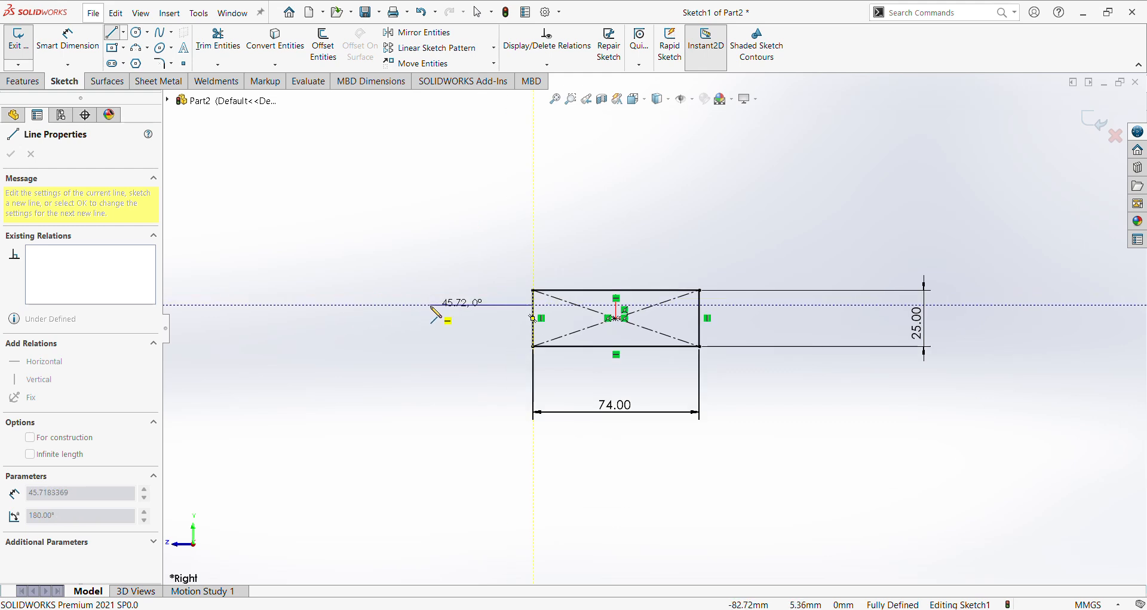
left_click(431, 306)
left_click(237, 446)
left_click(264, 481)
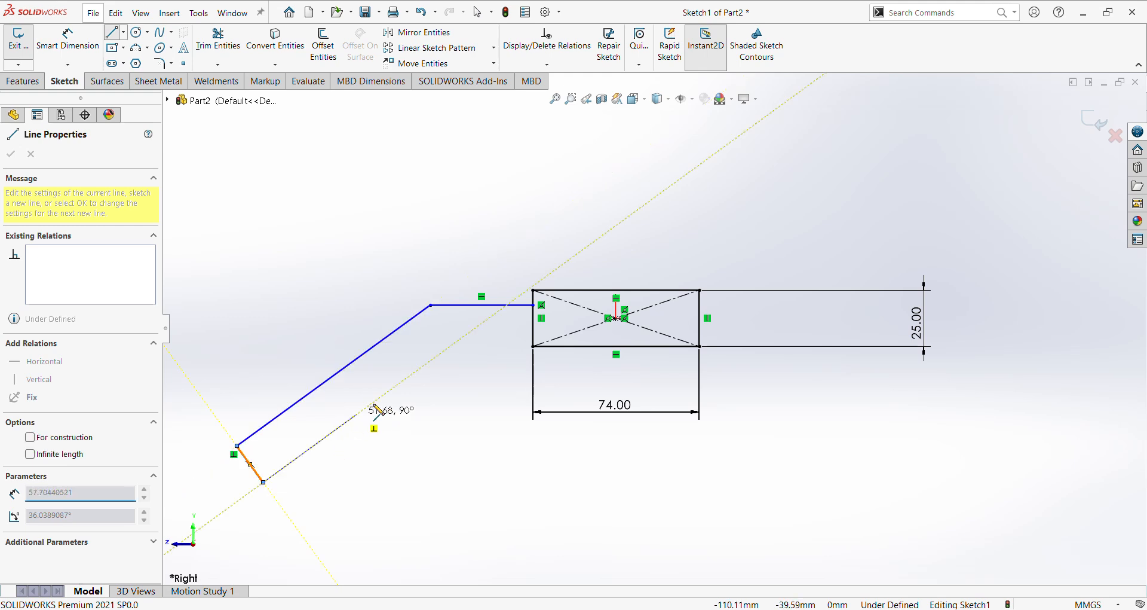
left_click(431, 360)
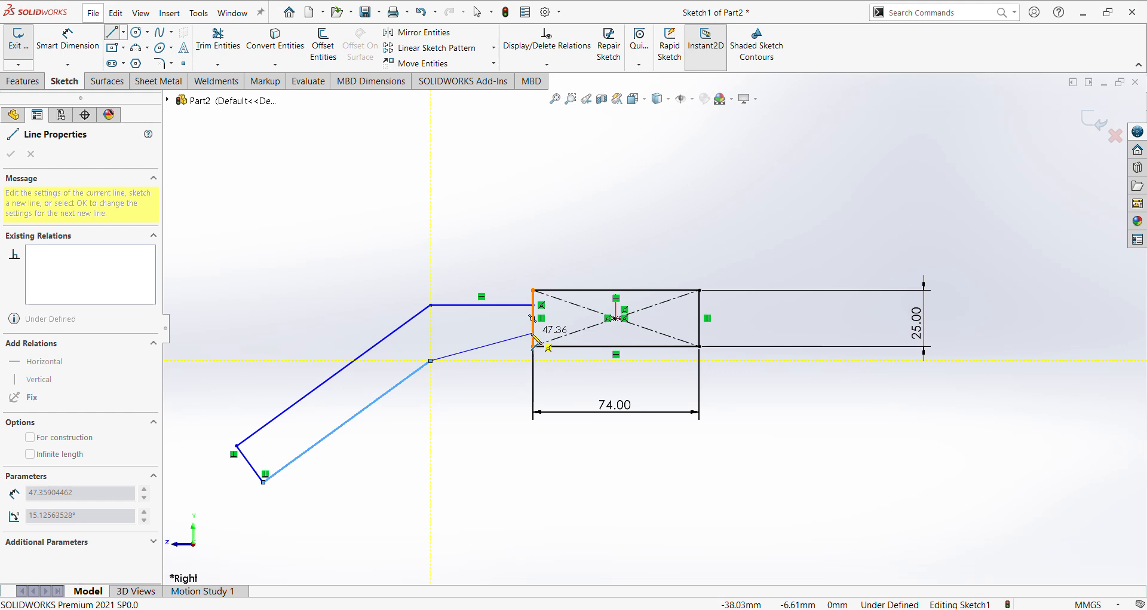
right_click(657, 190)
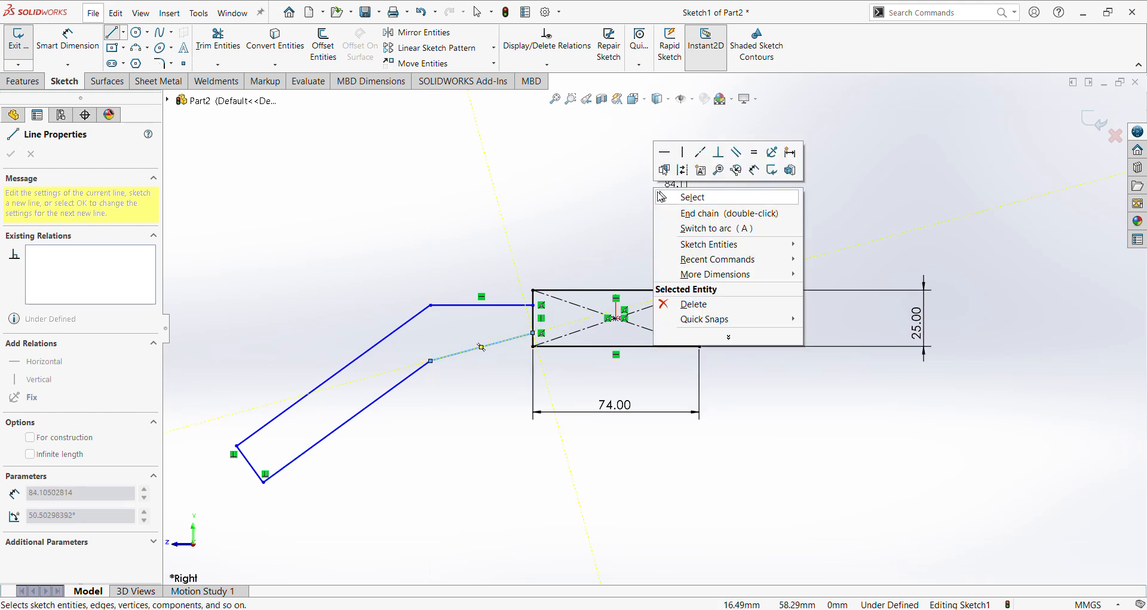
left_click(709, 203)
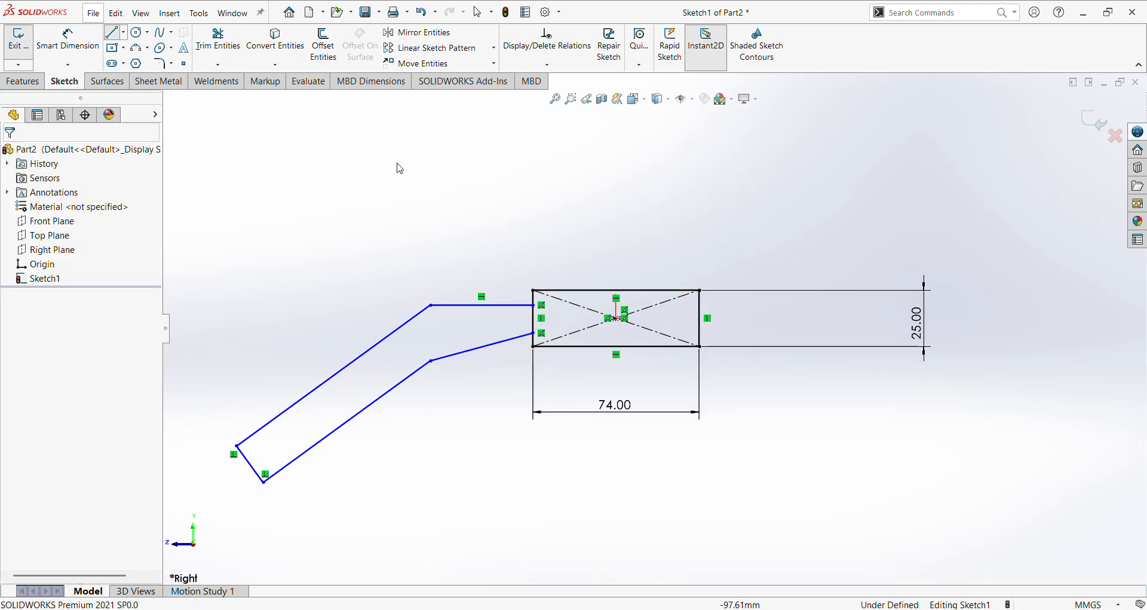
- Add a horizontal relation to the arm's lower line that meets the rectangle's left edge
left_click(505, 345)
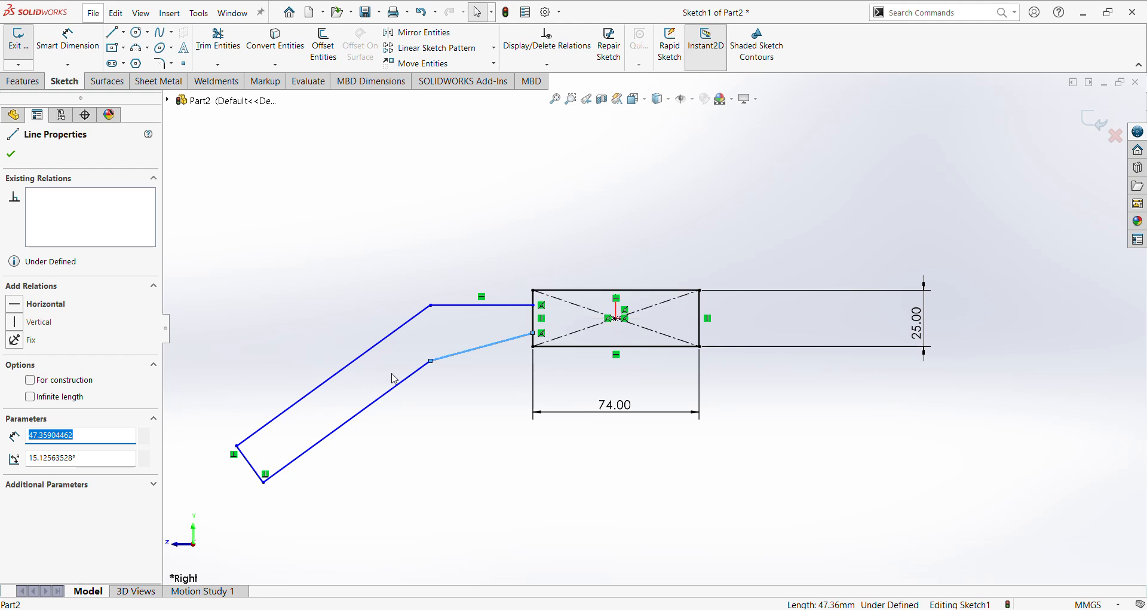
left_click(471, 244)
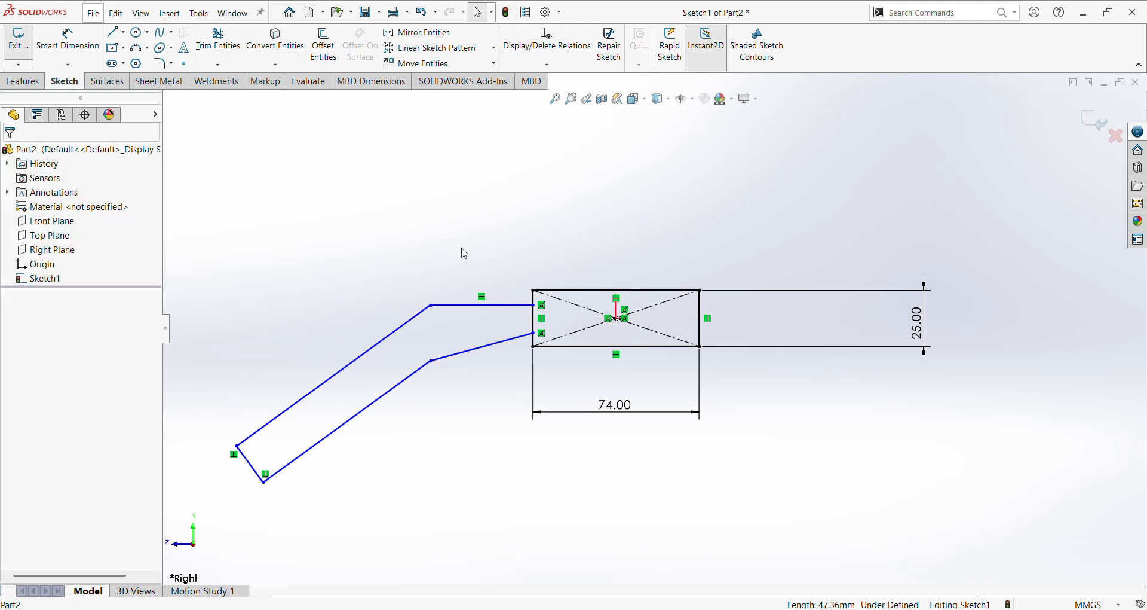
left_click(479, 353)
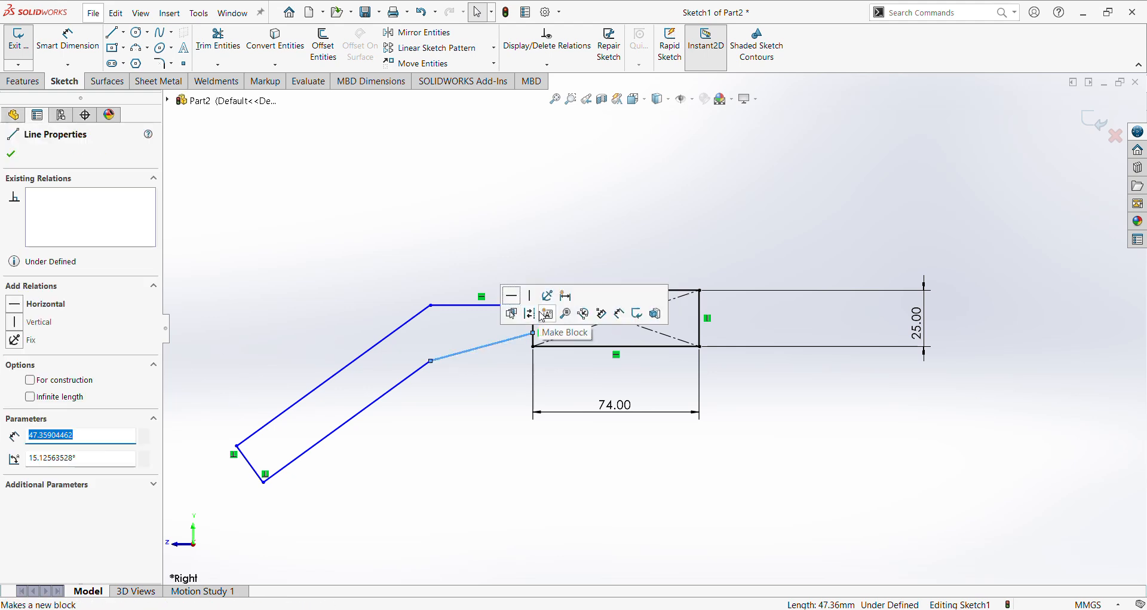
left_click(508, 313)
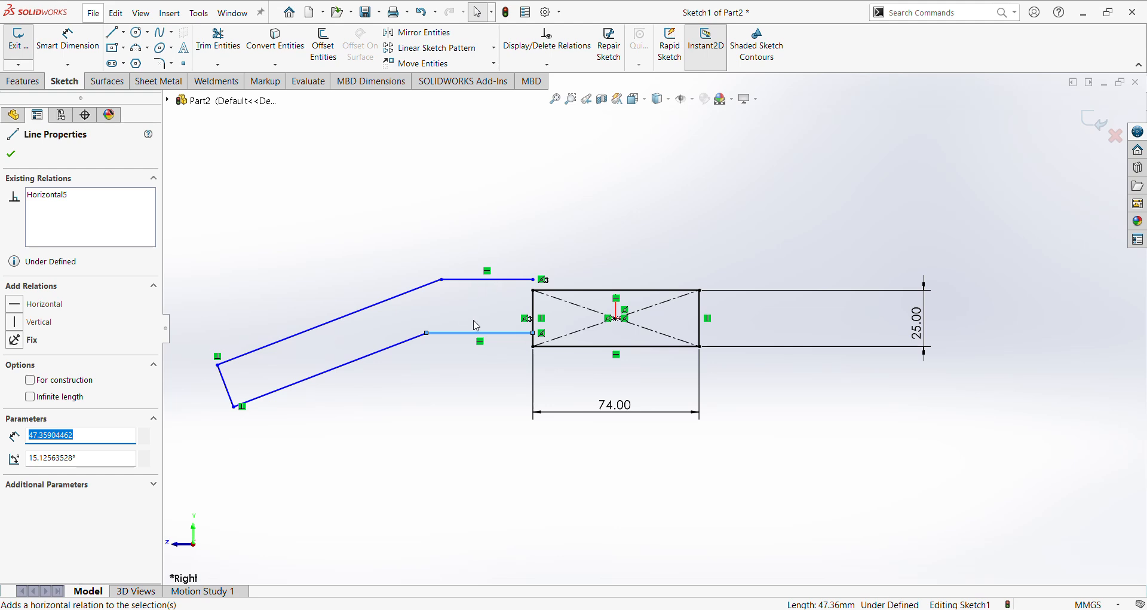
- Move the arm's upper horizontal line down so its end lies within the rectangle's left edge
left_click(474, 293)
left_click_drag(473, 286, 470, 303)
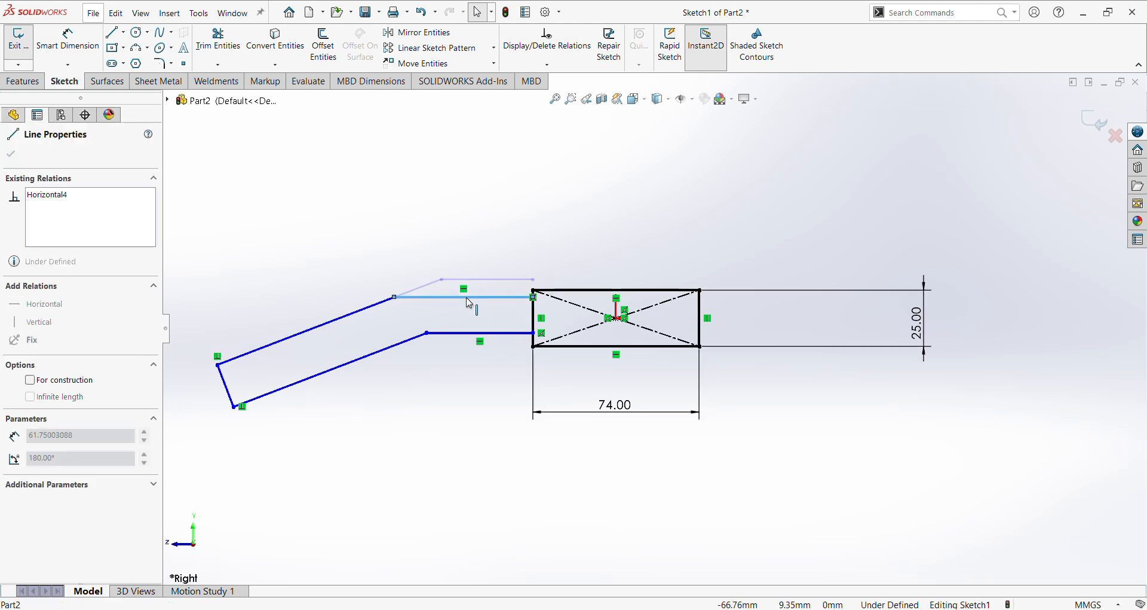
left_click(487, 212)
- Dimension the left arm's upper horizontal line to 20 mm
left_click(67, 42)
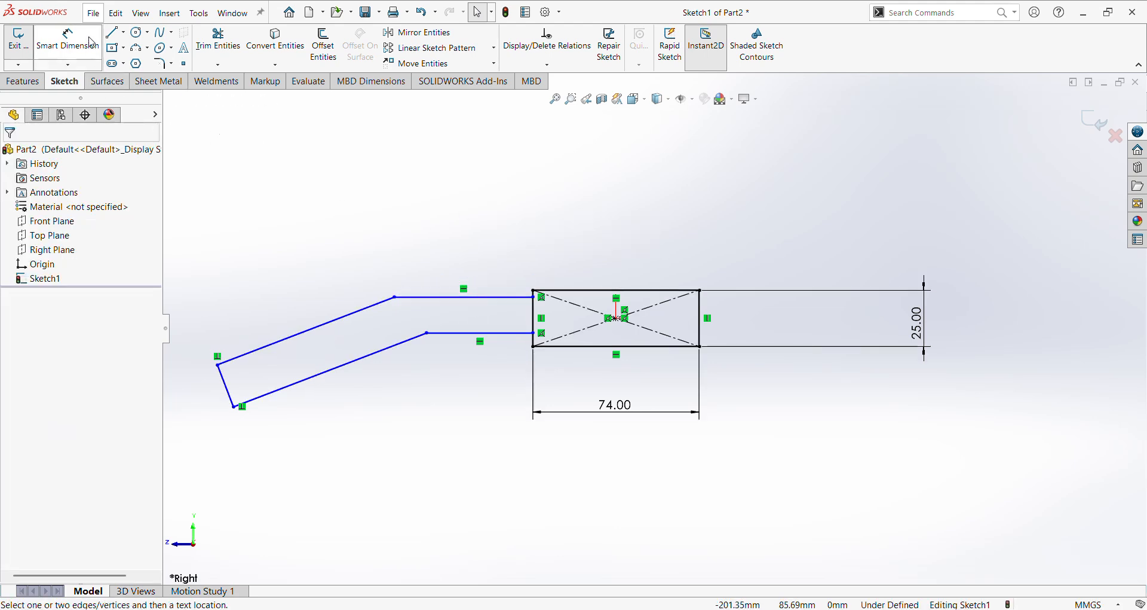
left_click(493, 297)
left_click(484, 255)
type("20")
key("Return")
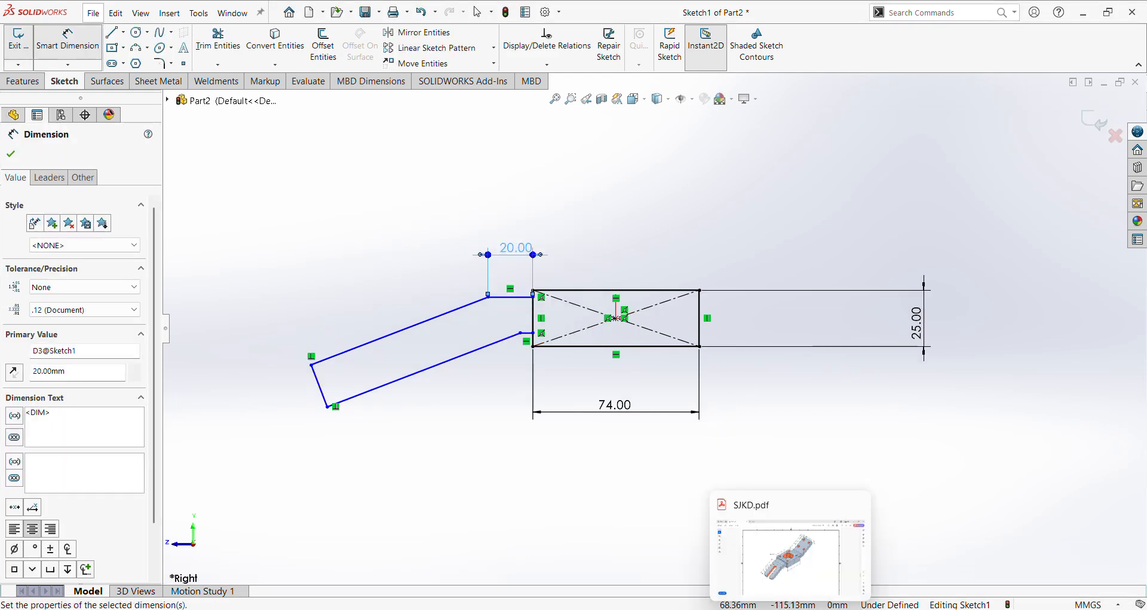
- Check the arm's angle in the SJKD.pdf drawing and dimension 30° between its upper horizontal and sloped lines
left_click(788, 556)
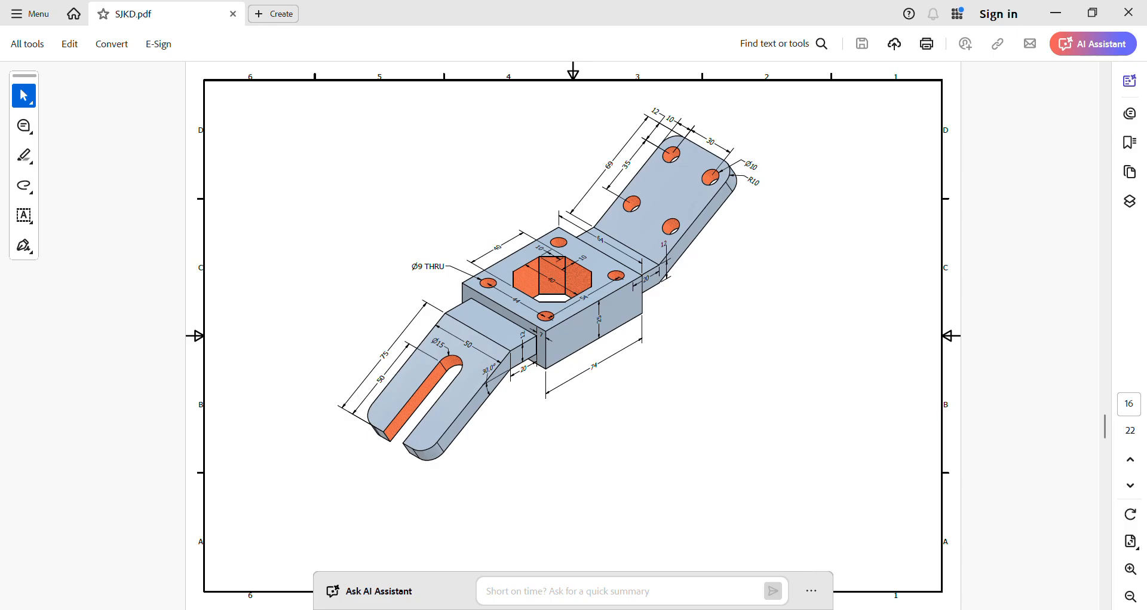
key("alt+Tab")
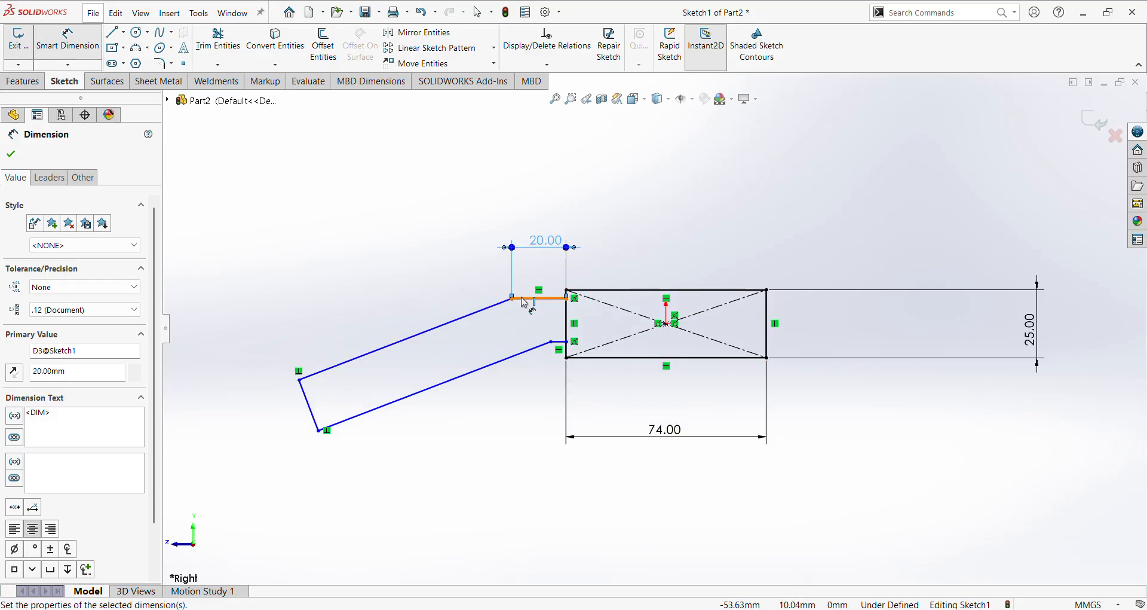
left_click(488, 305)
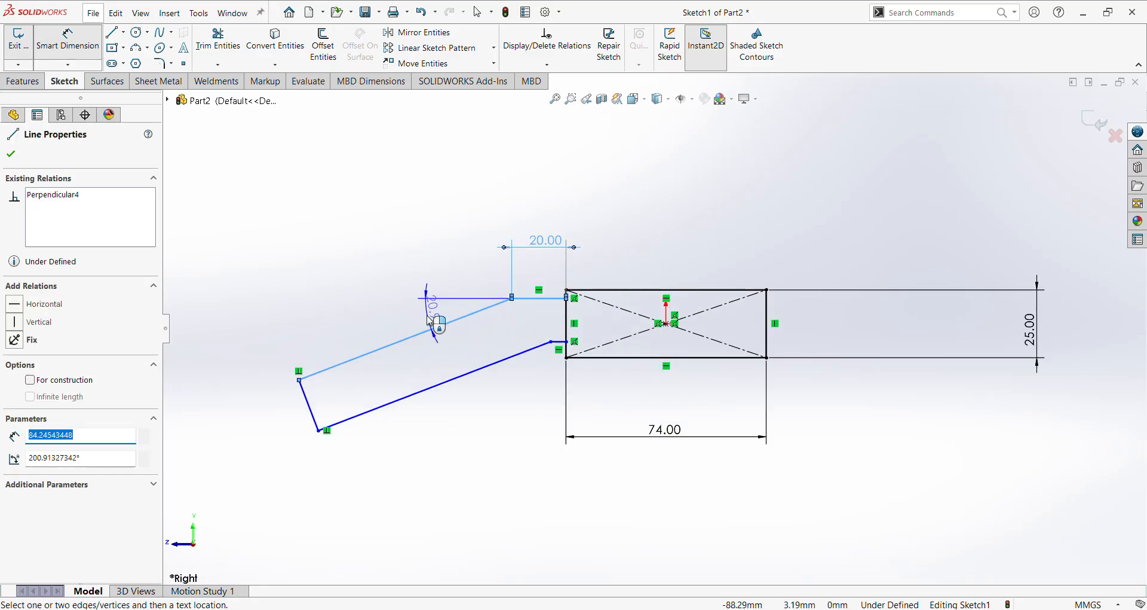
left_click(430, 320)
key("Escape")
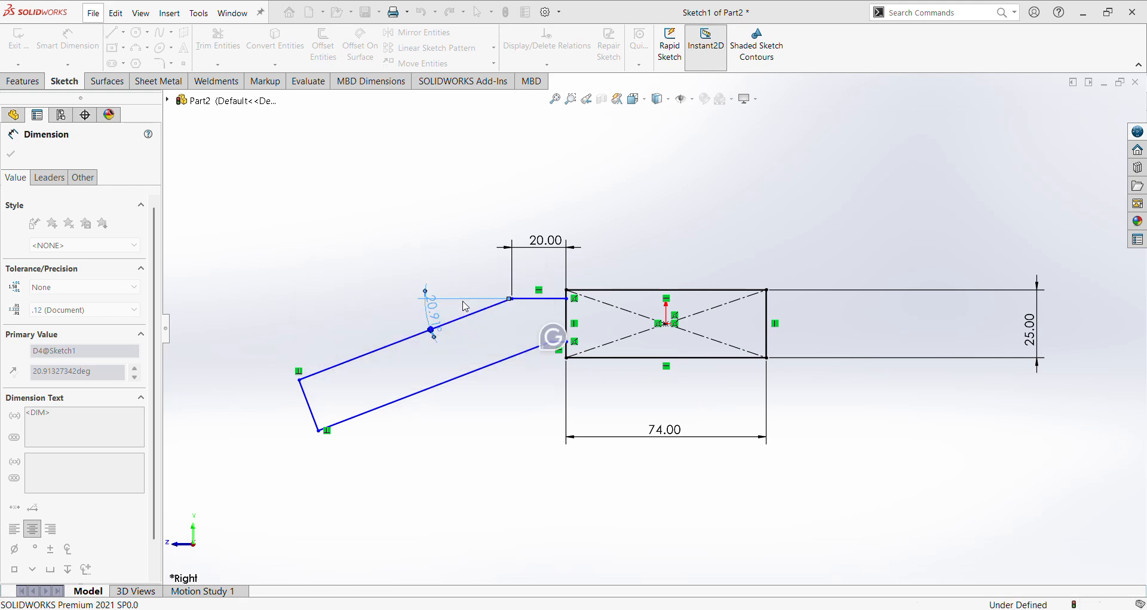
scroll(454, 395, "down", 2)
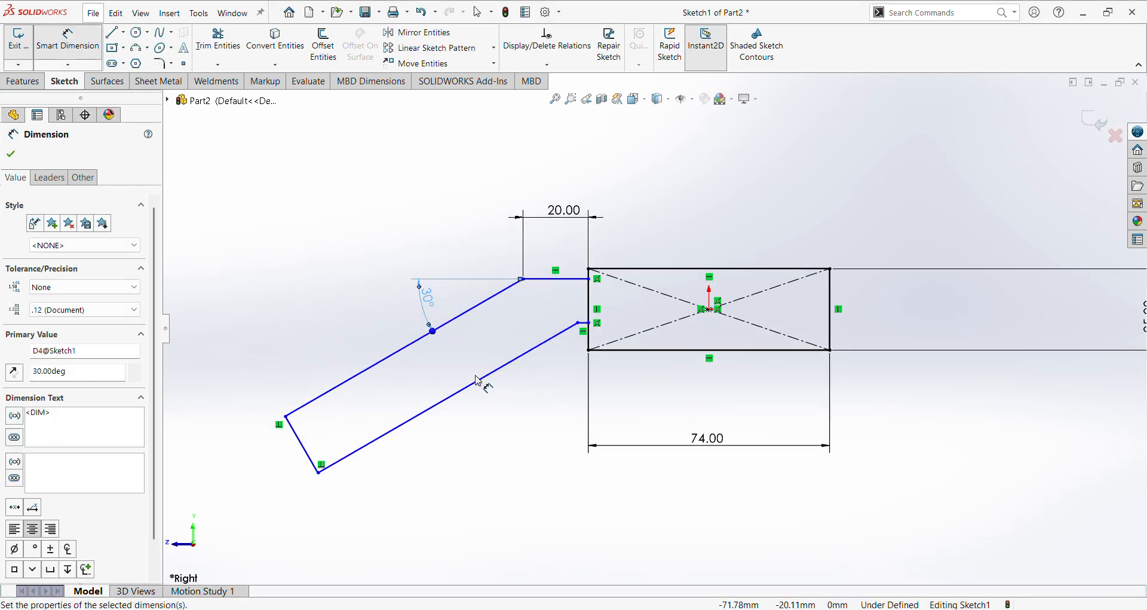
left_click(447, 400)
key("Escape")
key("Escape")
- Add a parallel relation between the left arm's upper and lower sloped lines
left_click(385, 366)
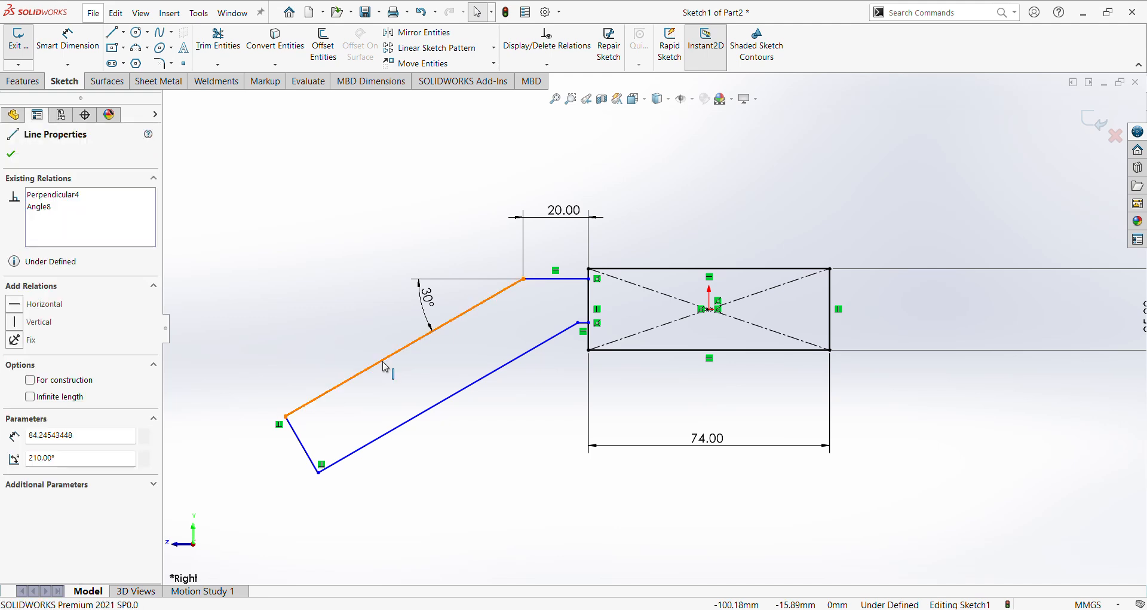
left_click(409, 425)
left_click(409, 425, "ctrl")
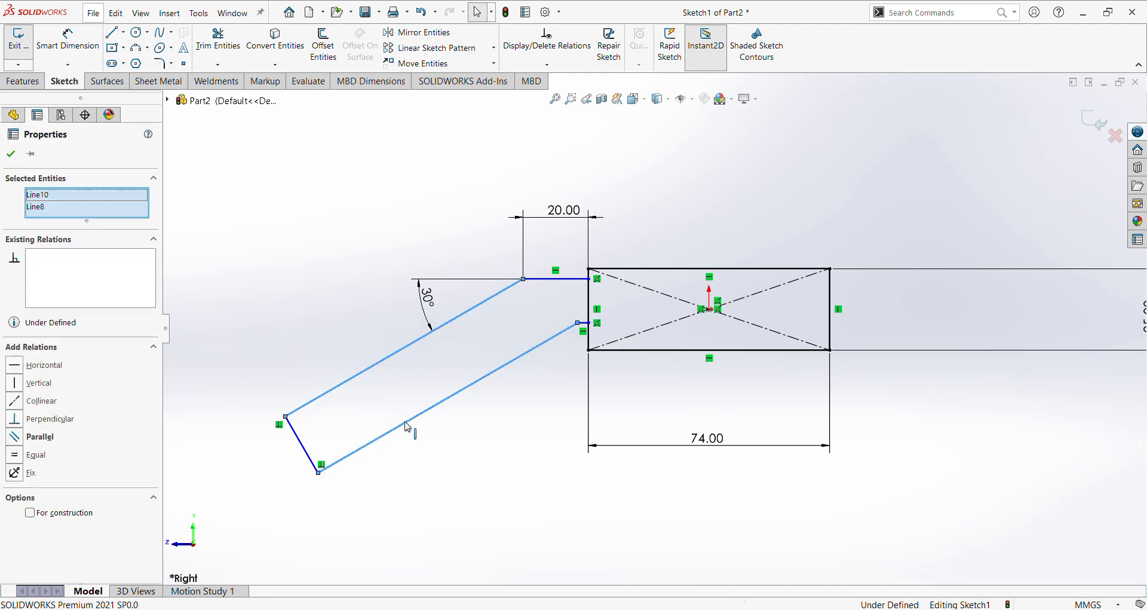
left_click(15, 438)
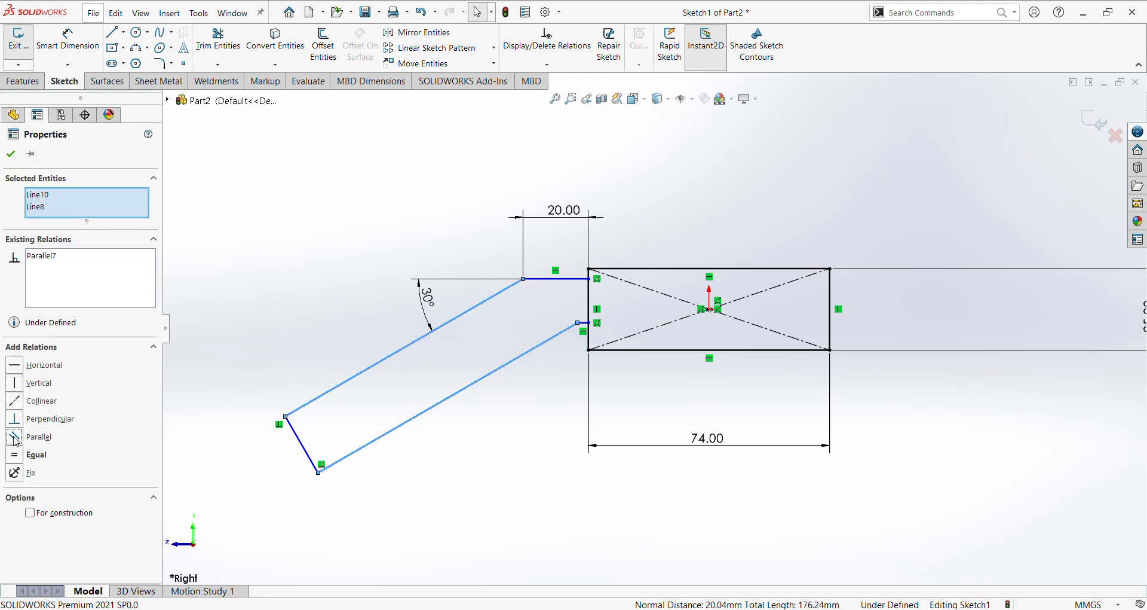
left_click(289, 315)
scroll(597, 317, "down", 2)
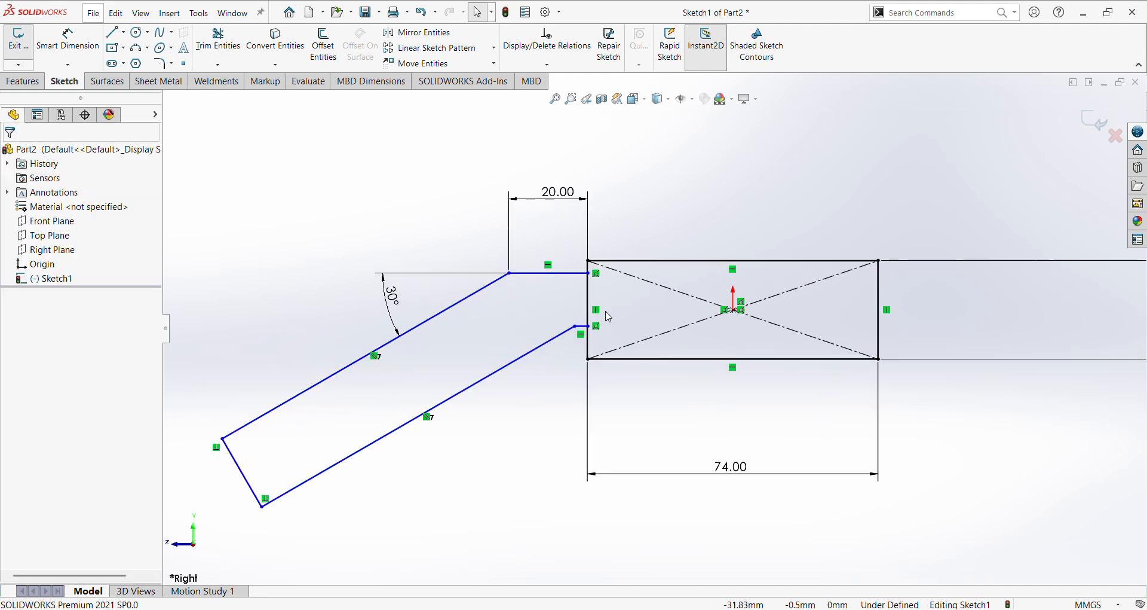
- Align the left arm's two bend points vertically with a vertical relation
left_click(509, 274)
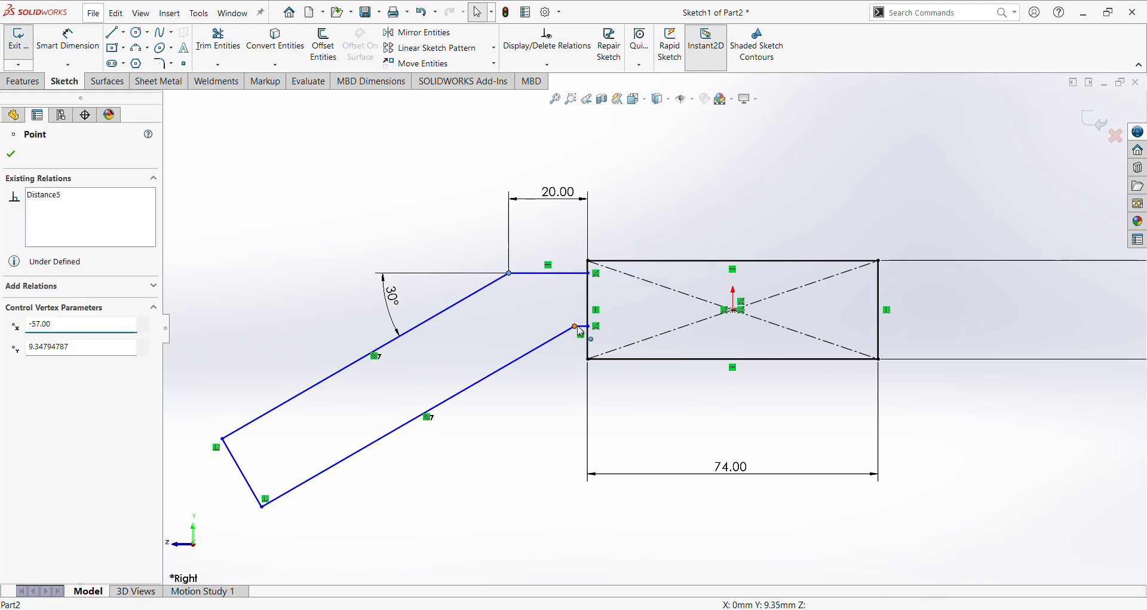
left_click(576, 327, "ctrl")
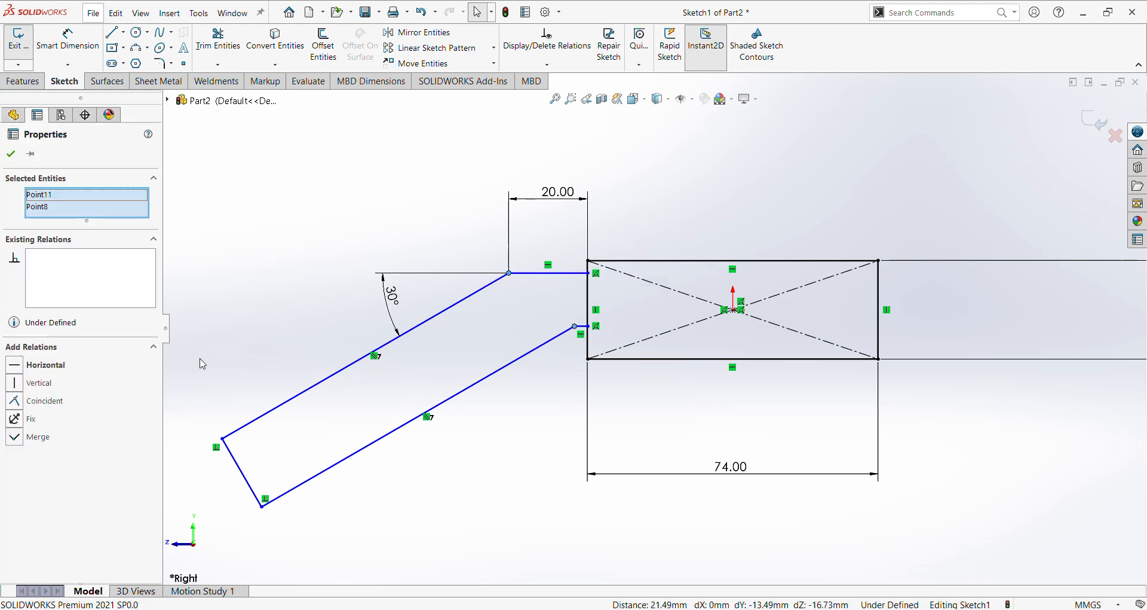
left_click(27, 385)
left_click(395, 193)
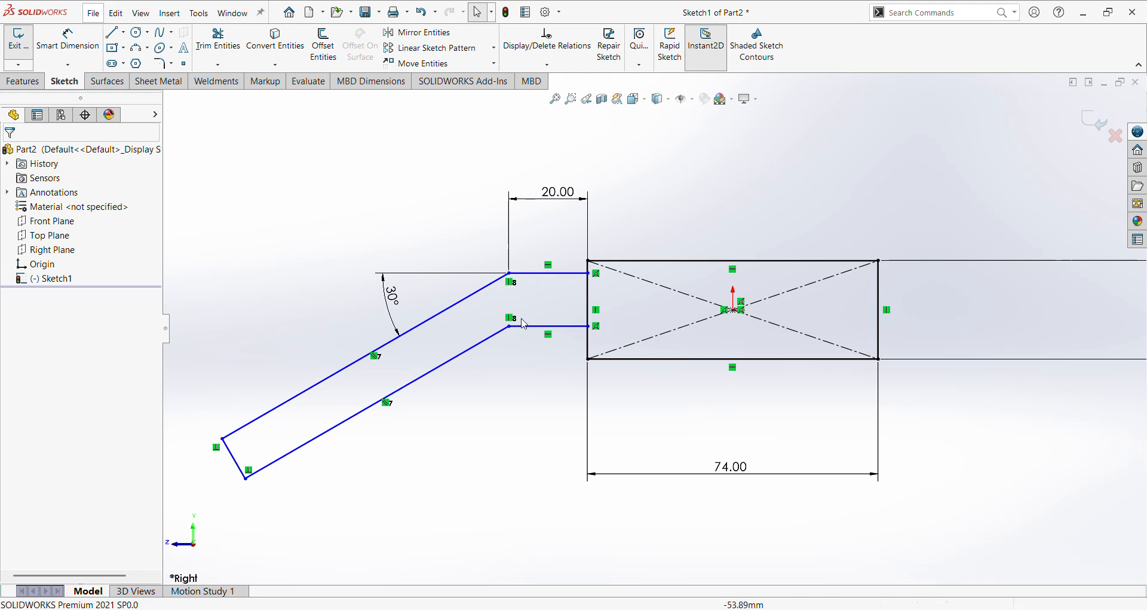
- Dimension the distance between the left arm's two horizontal lines to 12 mm
left_click(67, 38)
left_click(557, 327)
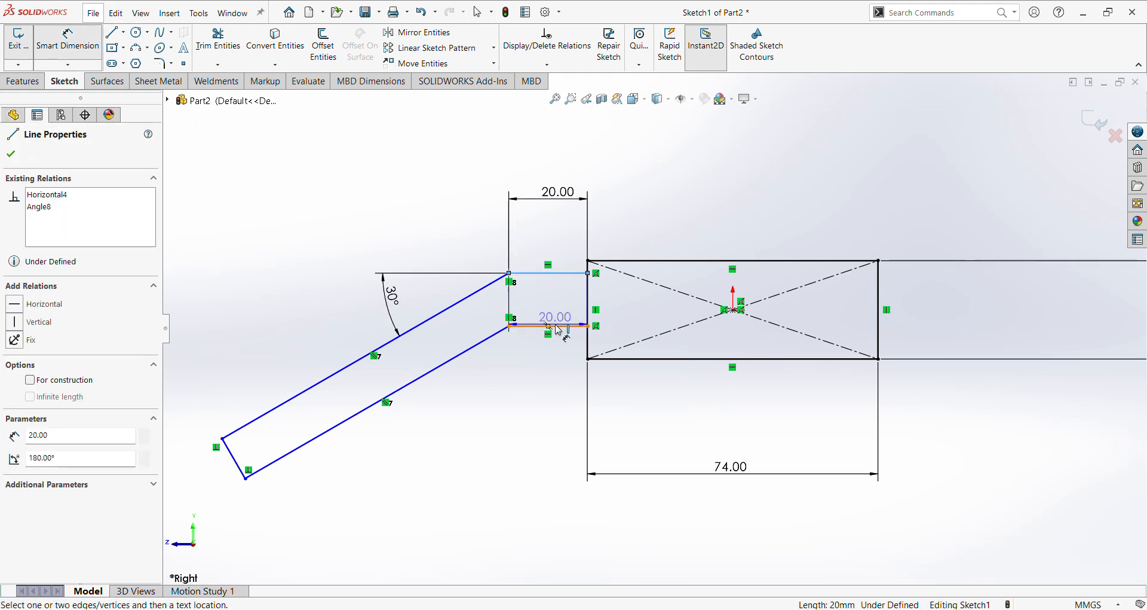
left_click(555, 273)
left_click(553, 306)
type("12")
key("Return")
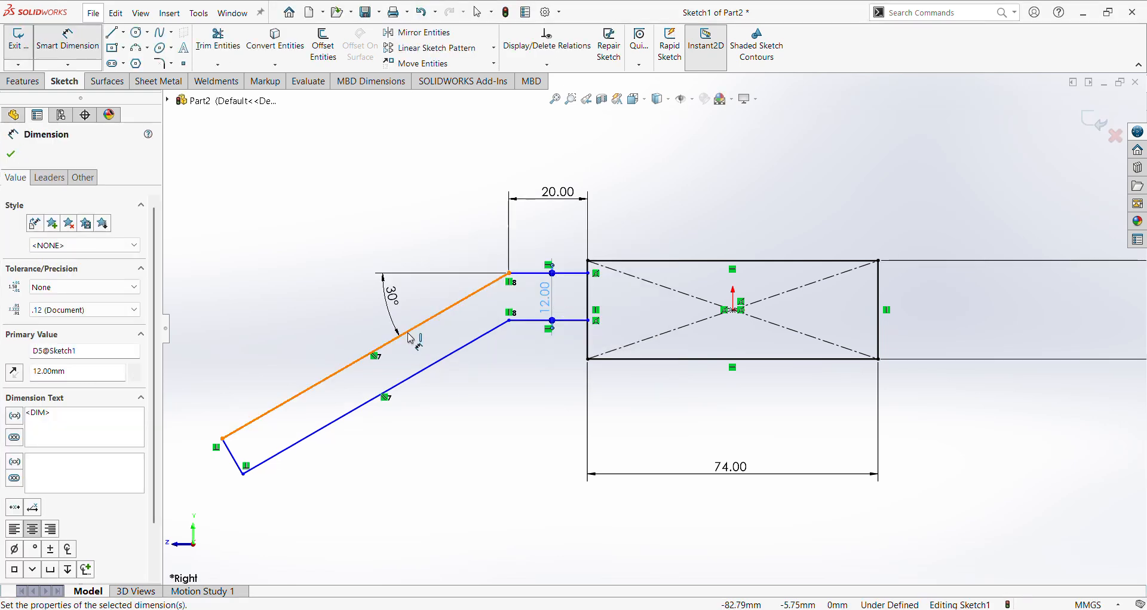
left_click(411, 338)
left_click(418, 373)
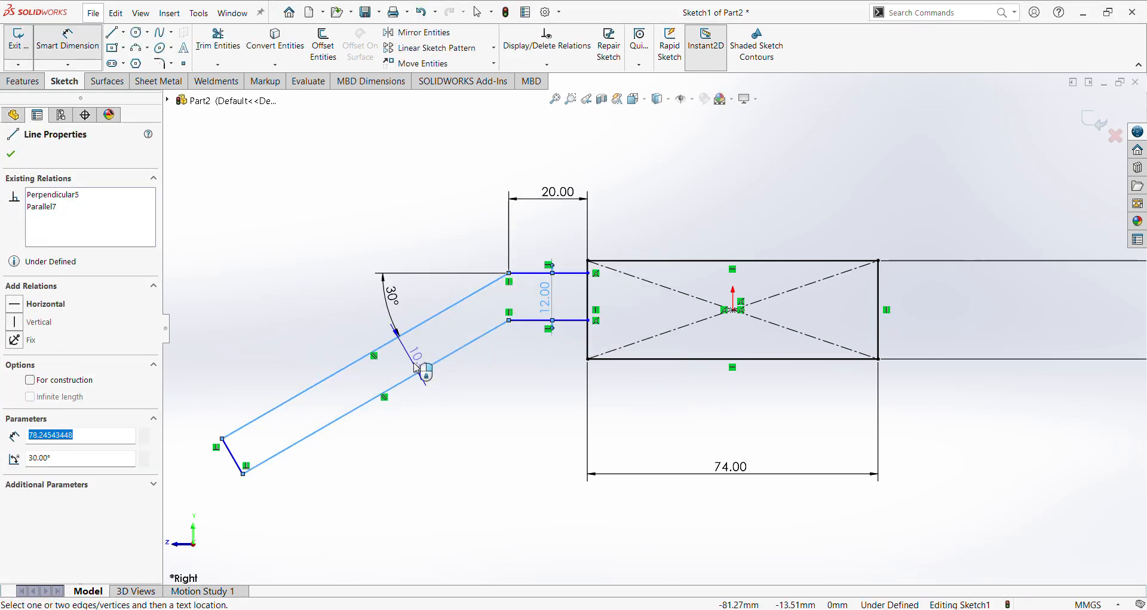
left_click(417, 365)
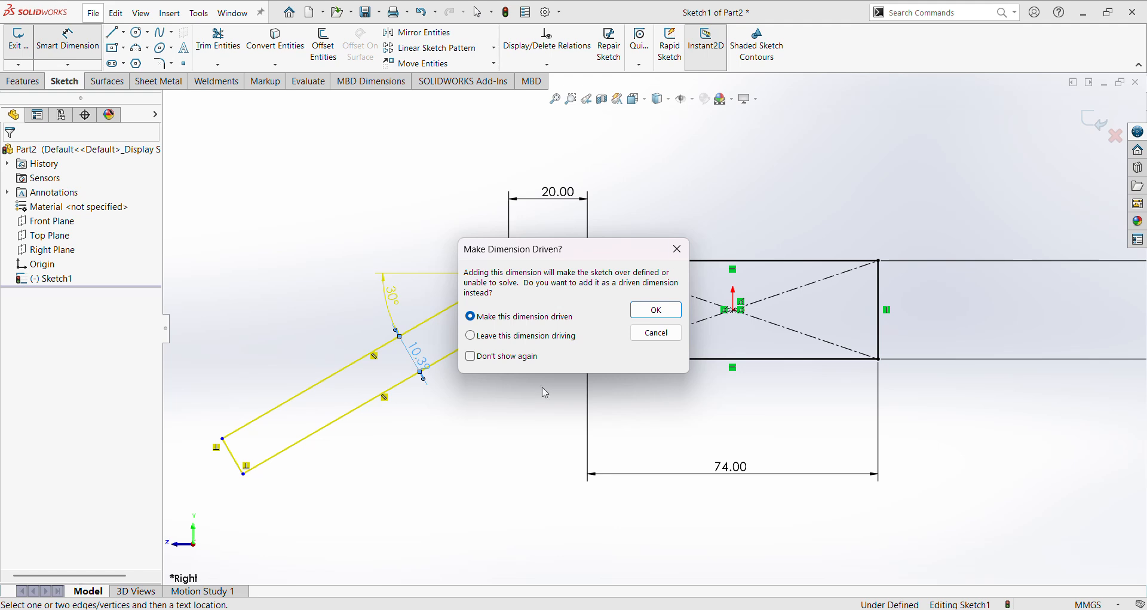
key("Escape")
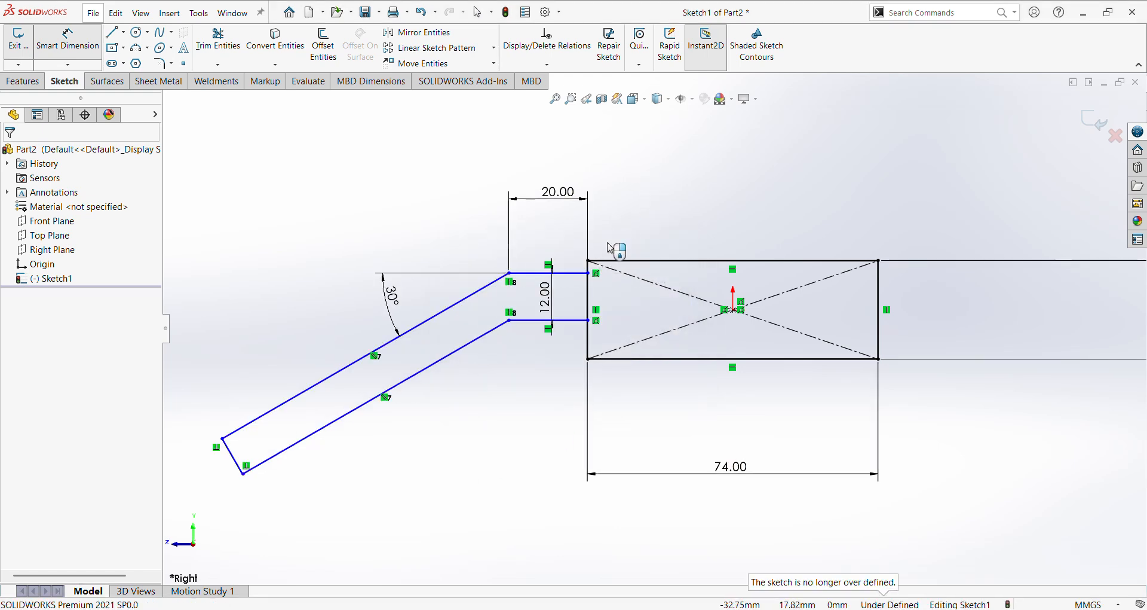
left_click(634, 262)
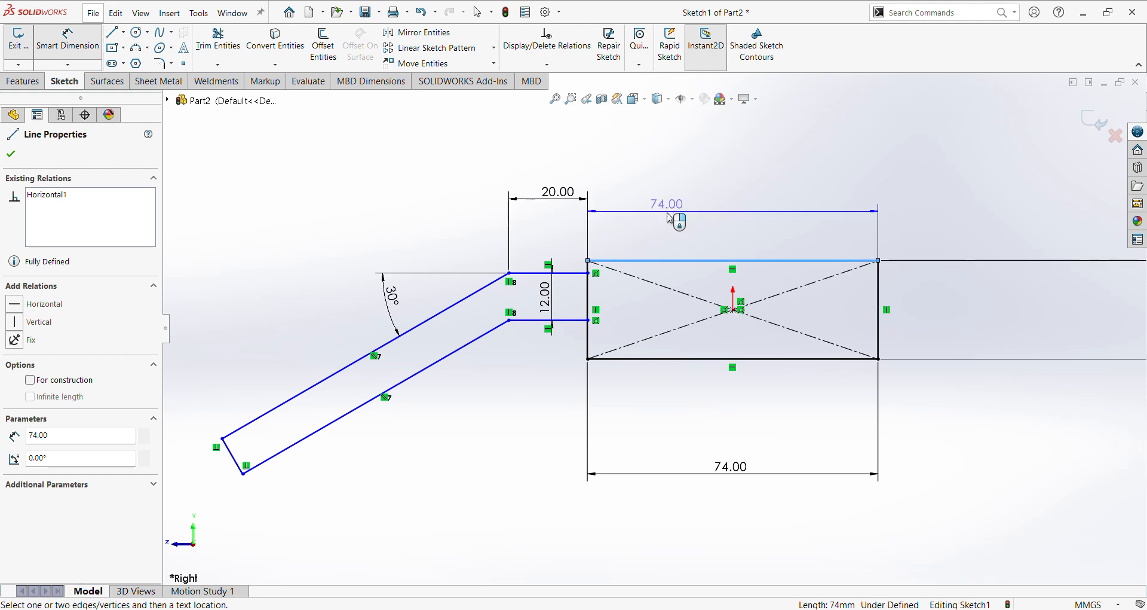
key("Escape")
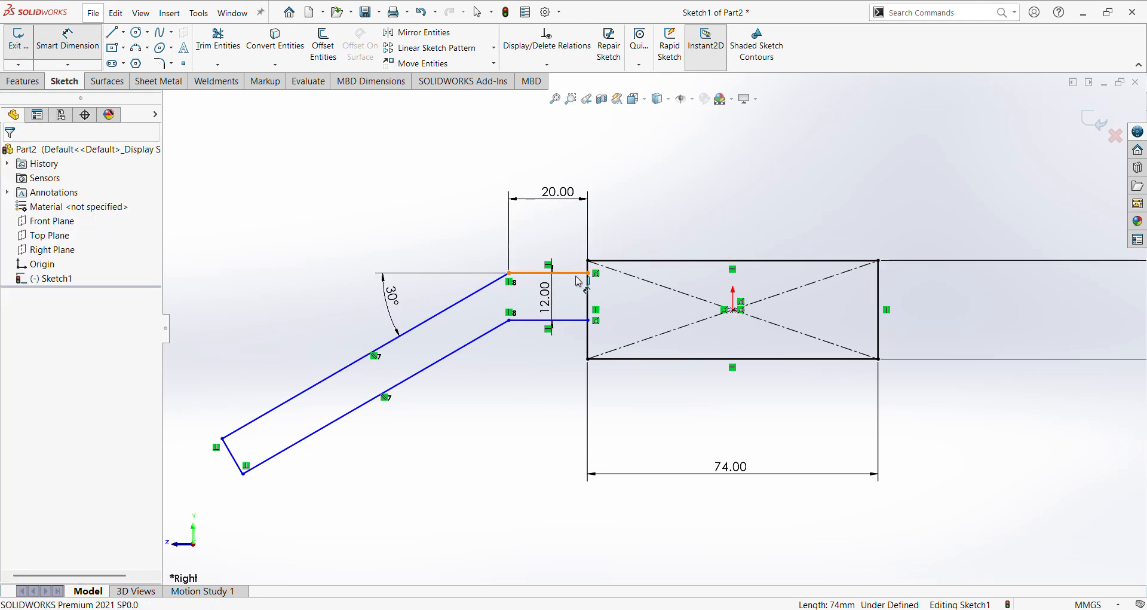
- Dimension the left arm's upper horizontal line 6 mm above the origin
left_click(579, 279)
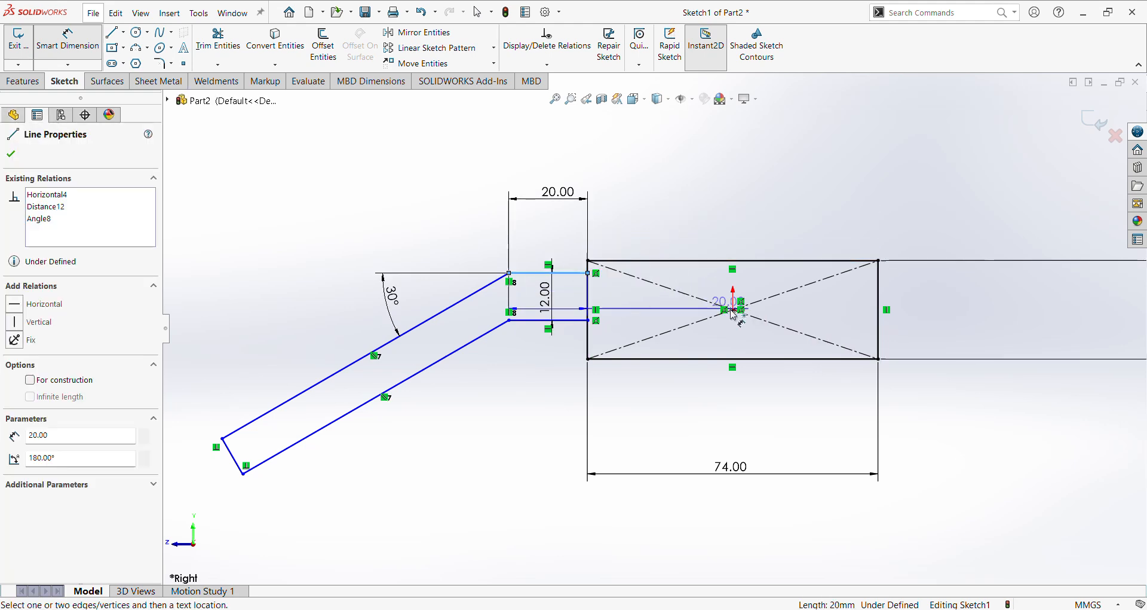
left_click(734, 310)
left_click(633, 304)
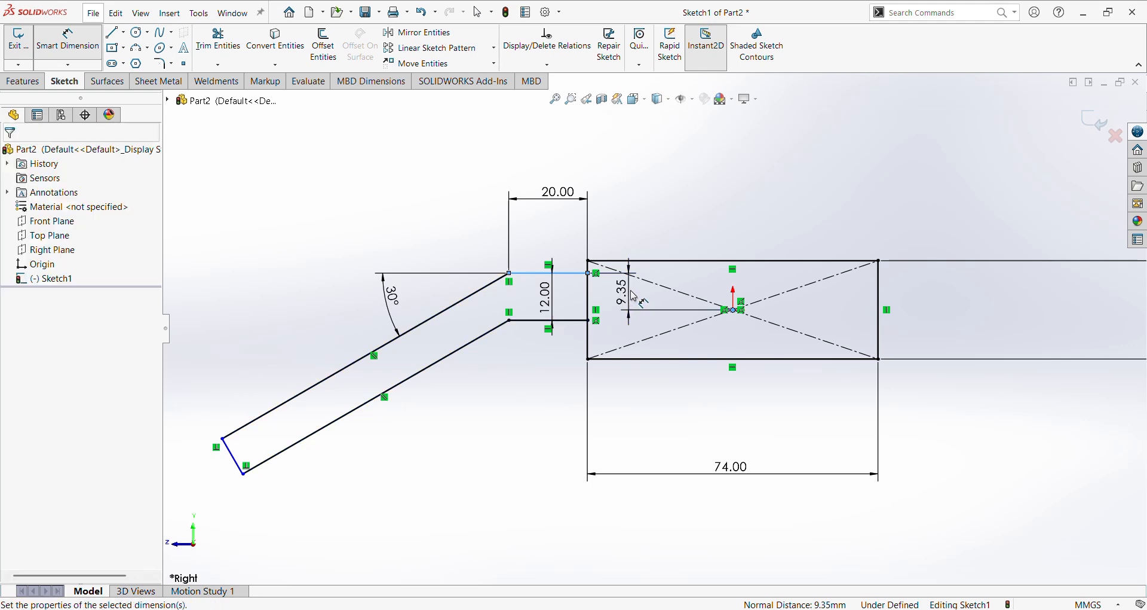
type("60")
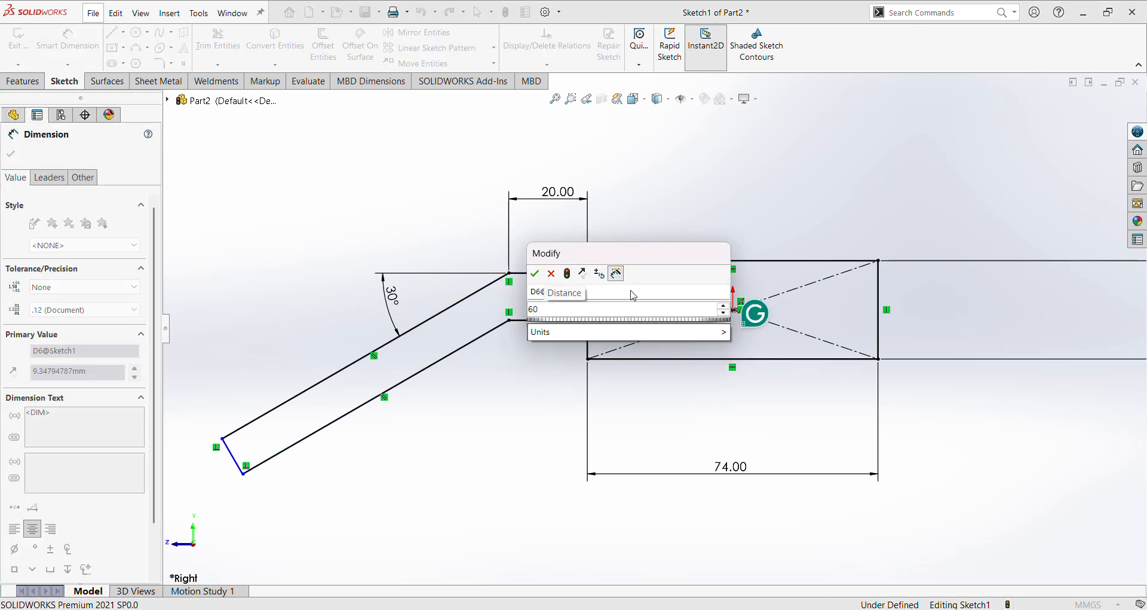
key("Return")
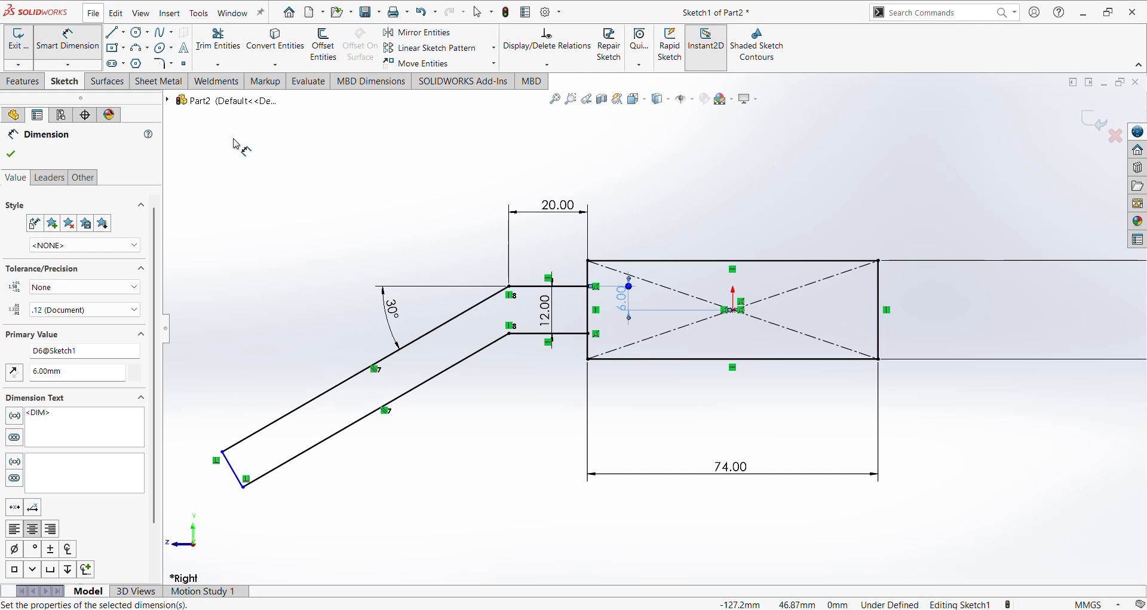
- Check the arm's length in the SJKD.pdf drawing and dimension its upper sloped line to 75 mm
left_click(347, 369)
left_click(347, 370)
key("alt+Tab")
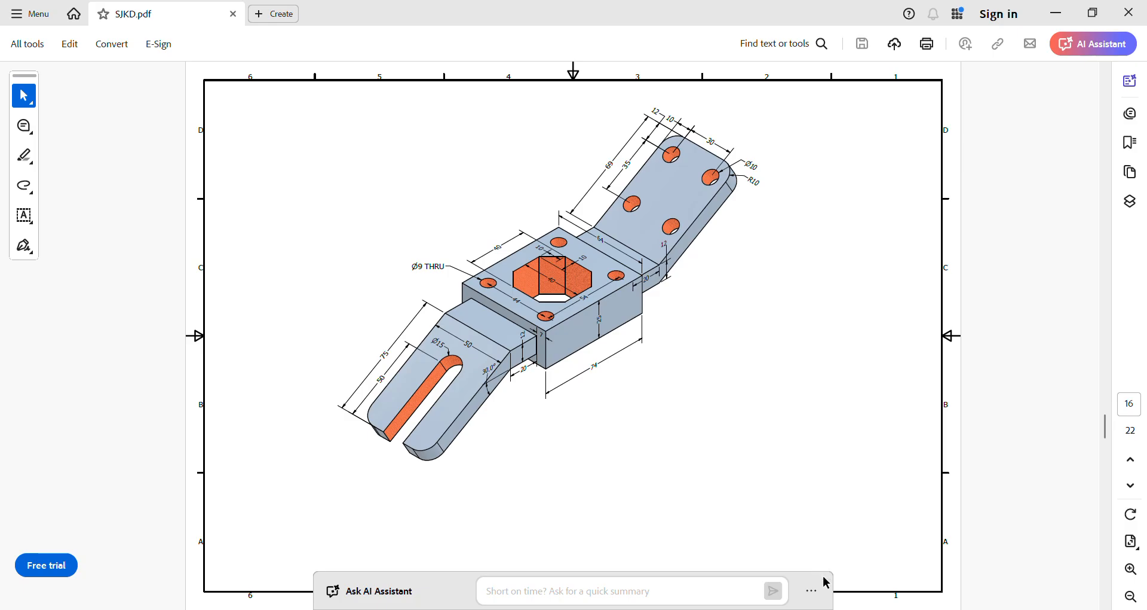
key("alt+Tab")
type("75")
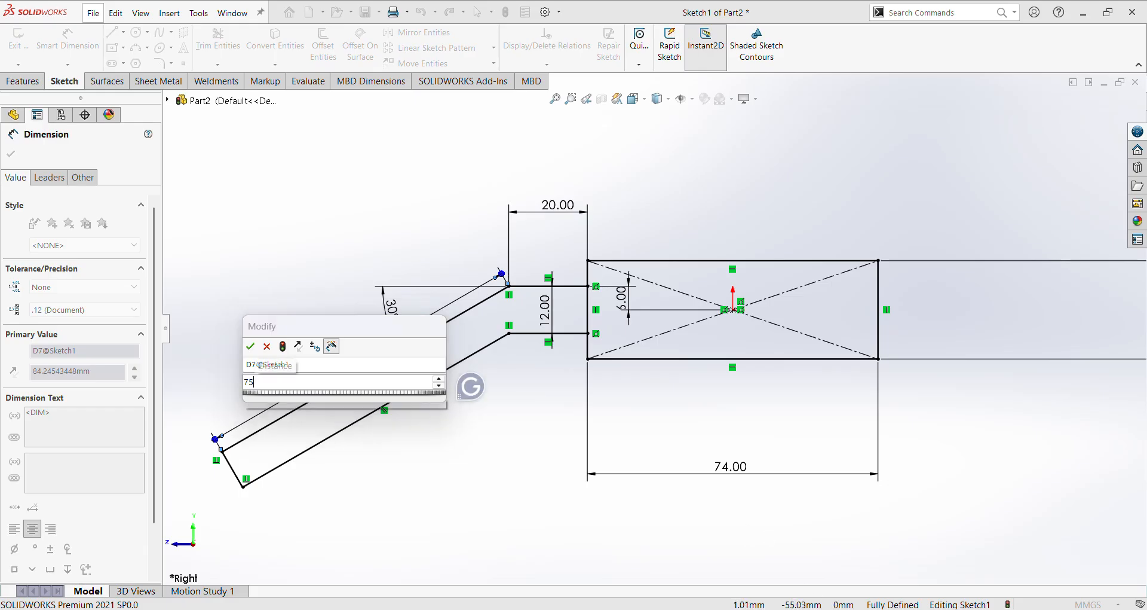
key("Return")
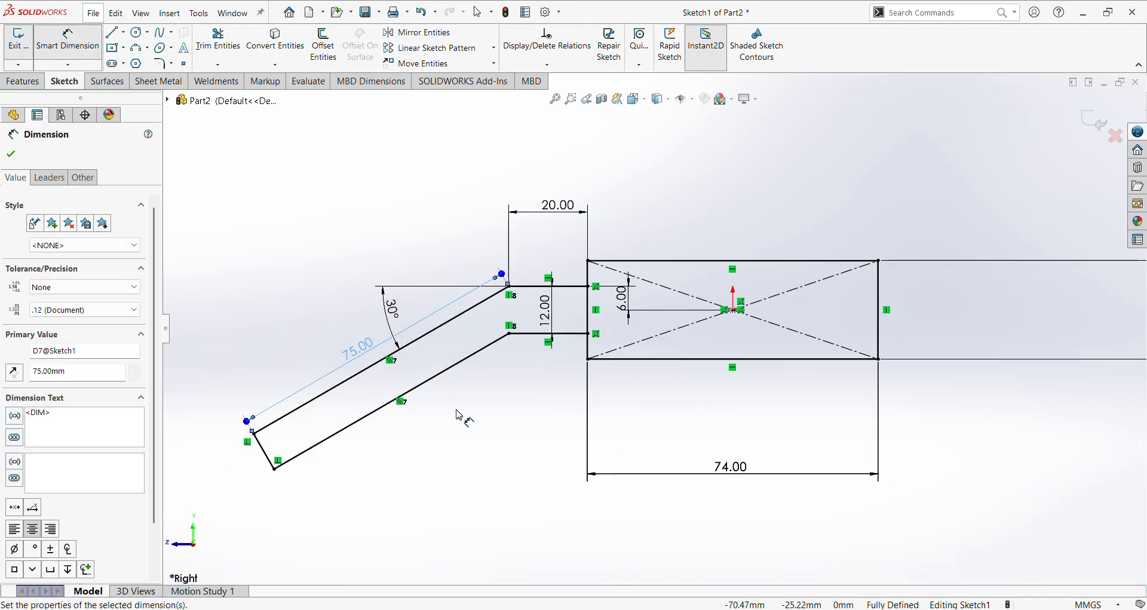
- Sketch a second arm outline from the rectangle's right edge: a horizontal line about 27 mm long, an upward slope, a perpendicular end, and a return
key("z")
scroll(870, 374, "down", 2)
scroll(827, 333, "up", 2)
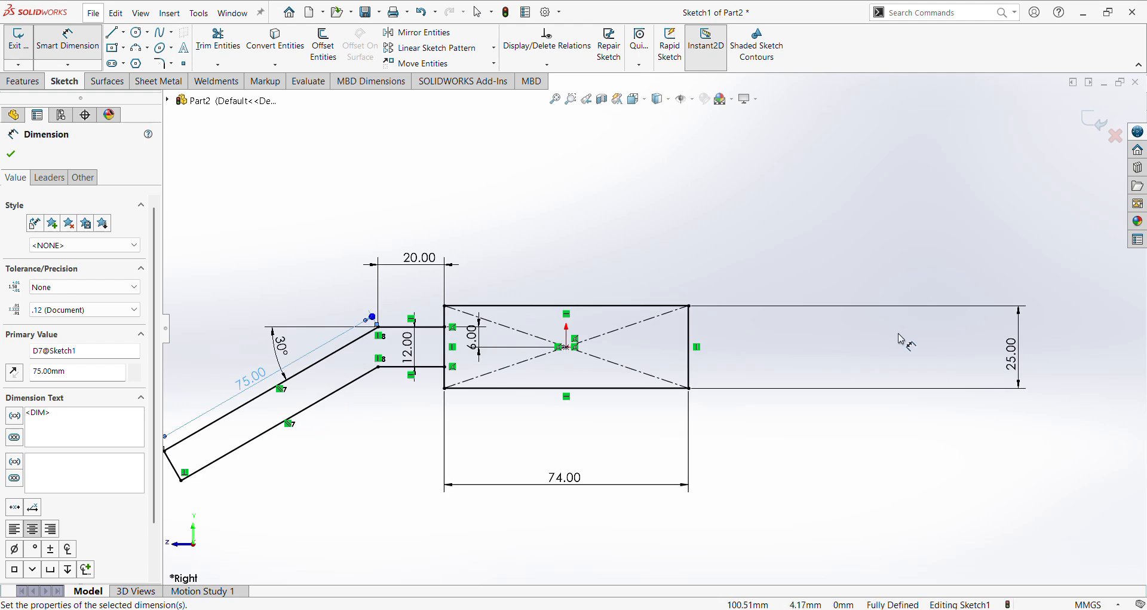
left_click(110, 34)
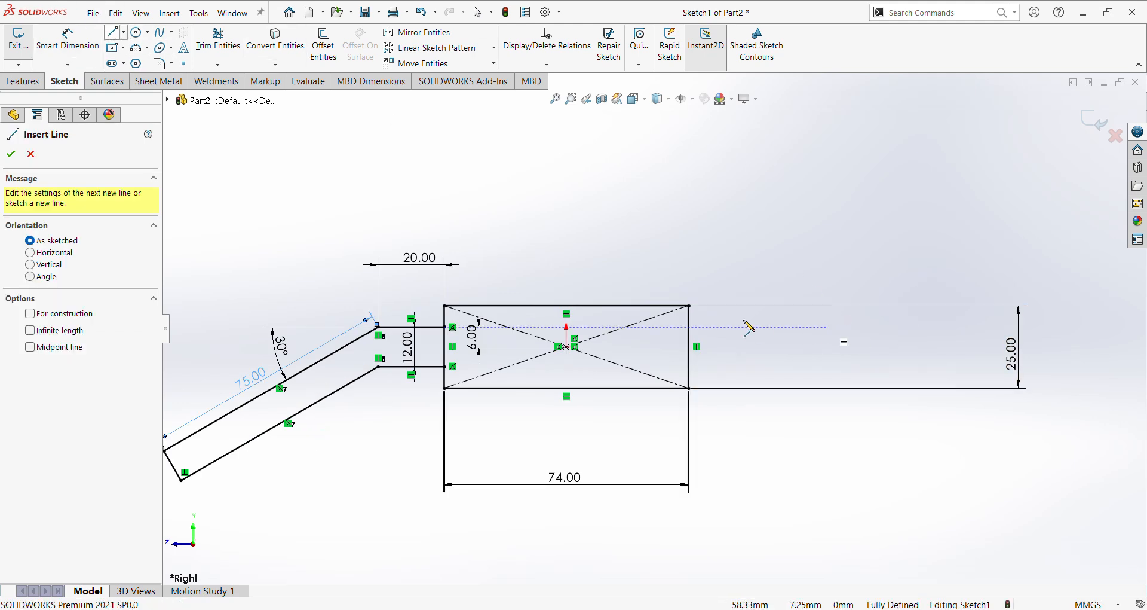
left_click(689, 327)
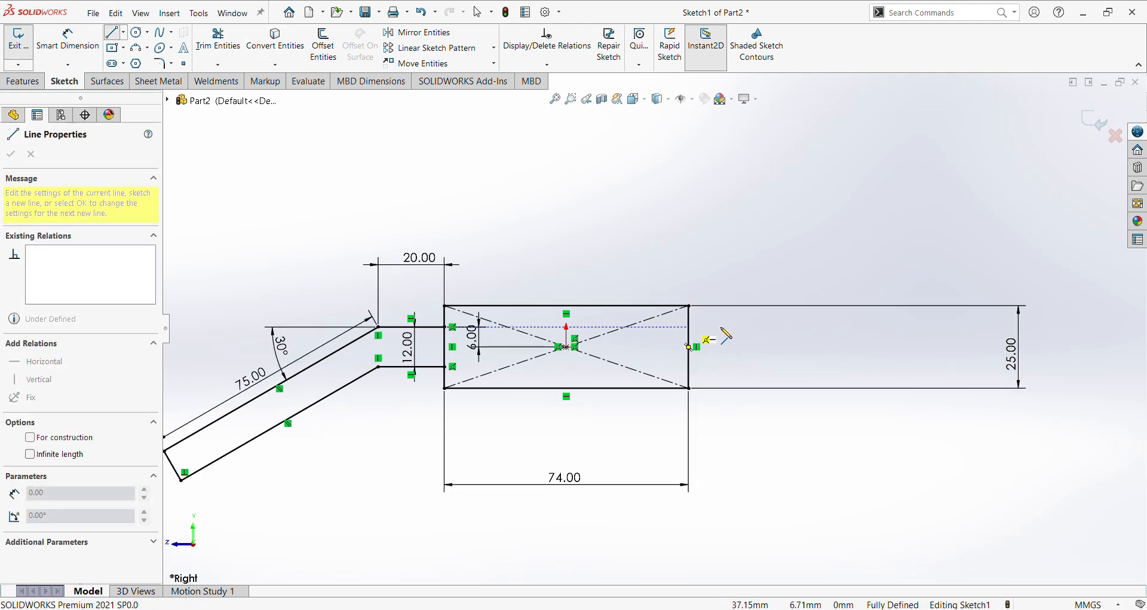
left_click(778, 327)
left_click(983, 157)
left_click(1018, 199)
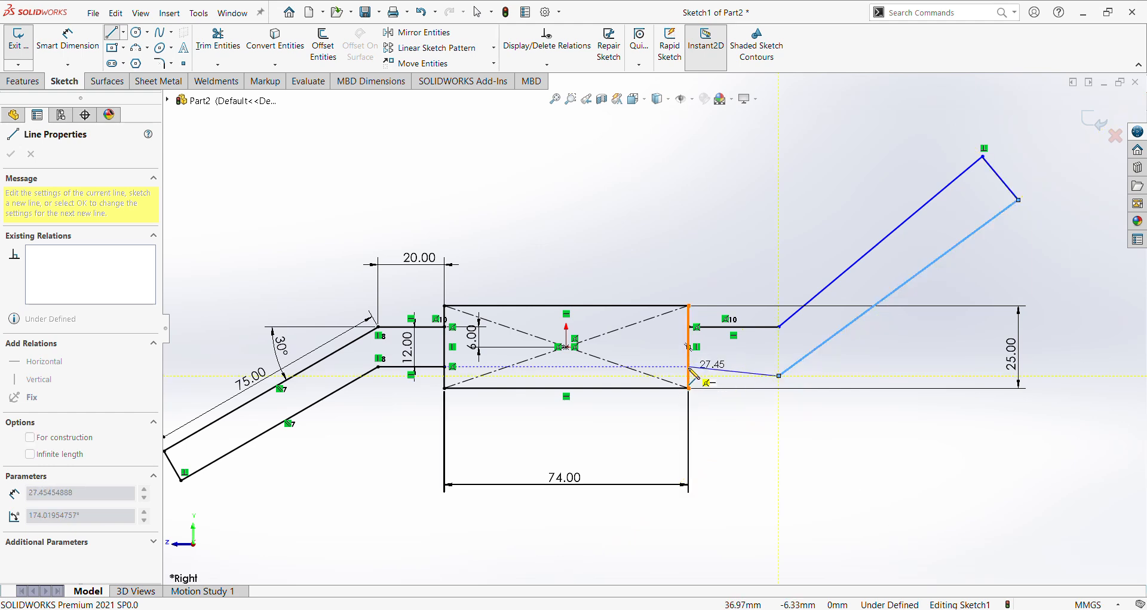
right_click(779, 451)
left_click(857, 469)
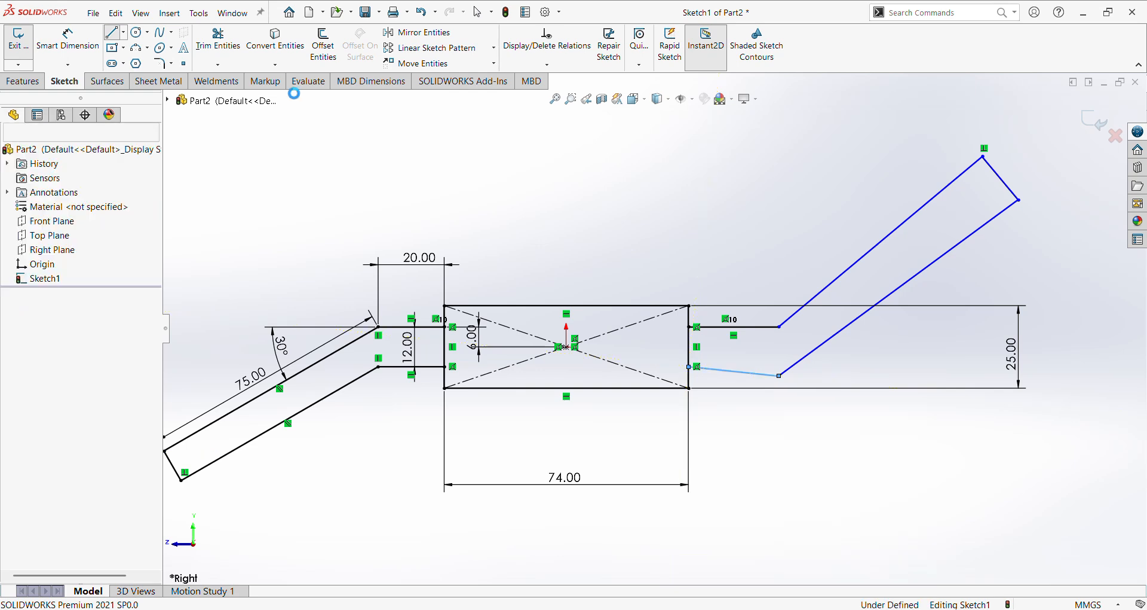
- Make the right arm's lower line, starting at the rectangle's right edge, horizontal
left_click(768, 374)
left_click(714, 412)
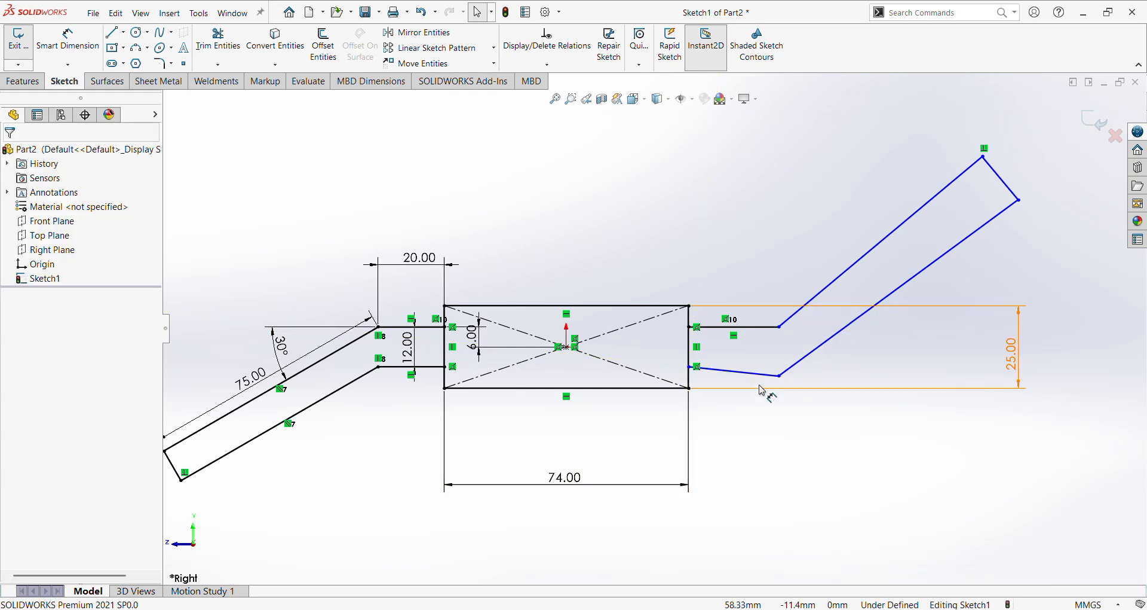
left_click(756, 373)
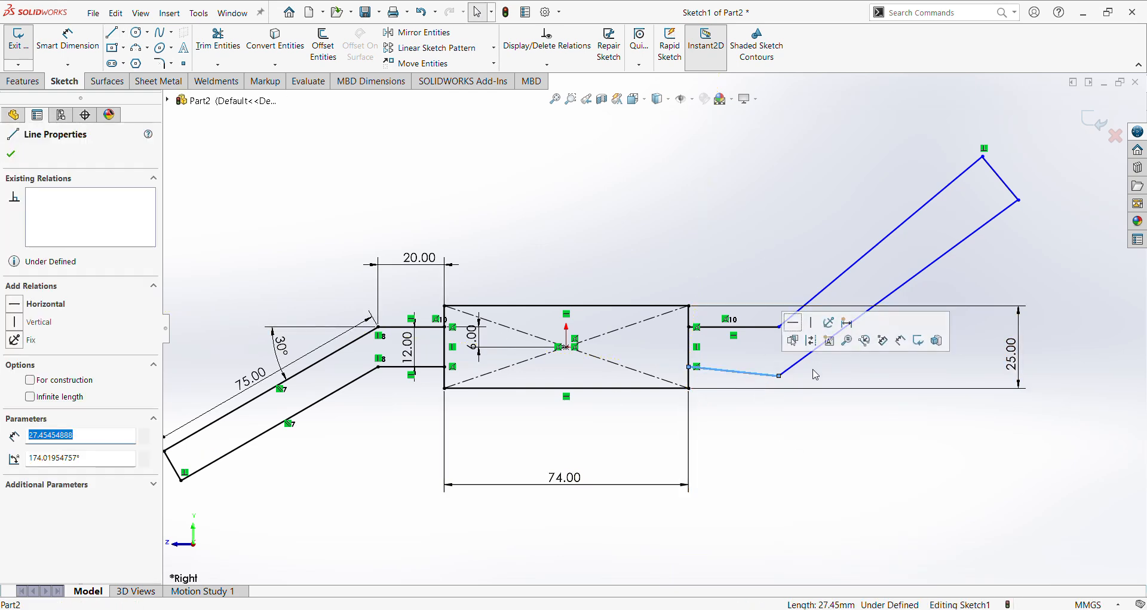
left_click(793, 322)
key("Escape")
- Dimension the right arm's upper horizontal line to 20 mm
scroll(769, 363, "down", 1)
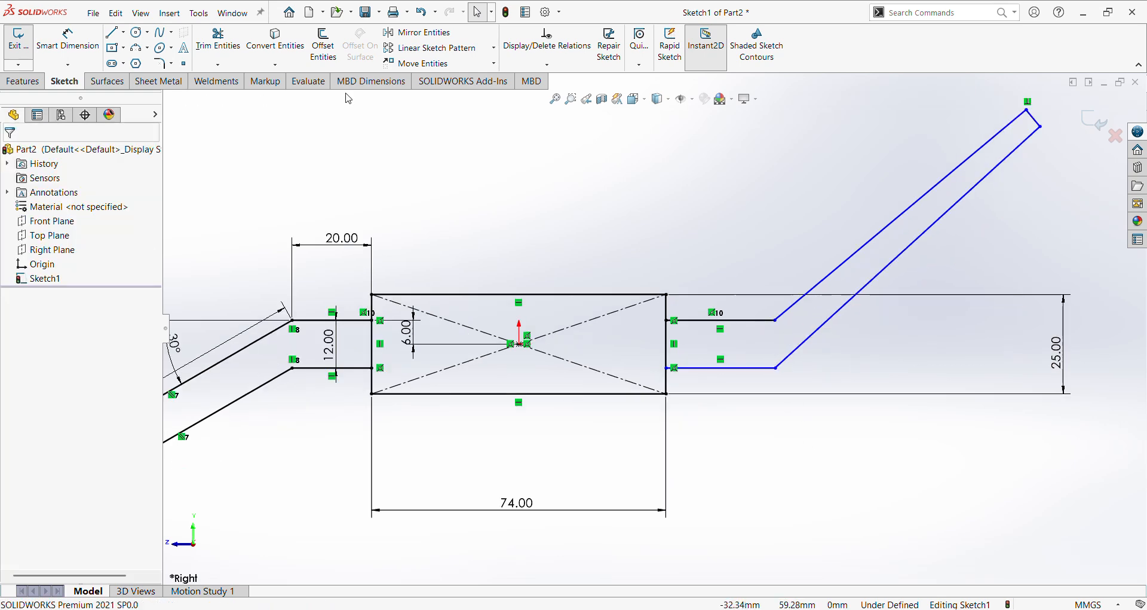
left_click(67, 39)
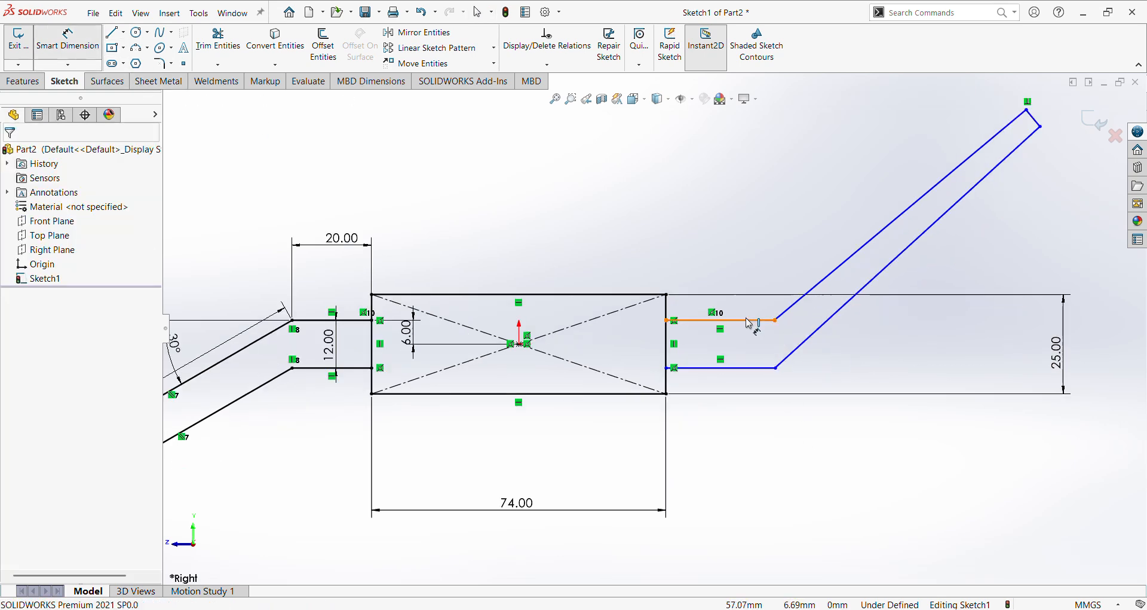
left_click(749, 323)
left_click(738, 258)
type("20")
key("Return")
- Dimension the angle between the right arm's upper sloped line and the horizontal direction to 30°
scroll(797, 283, "down", 2)
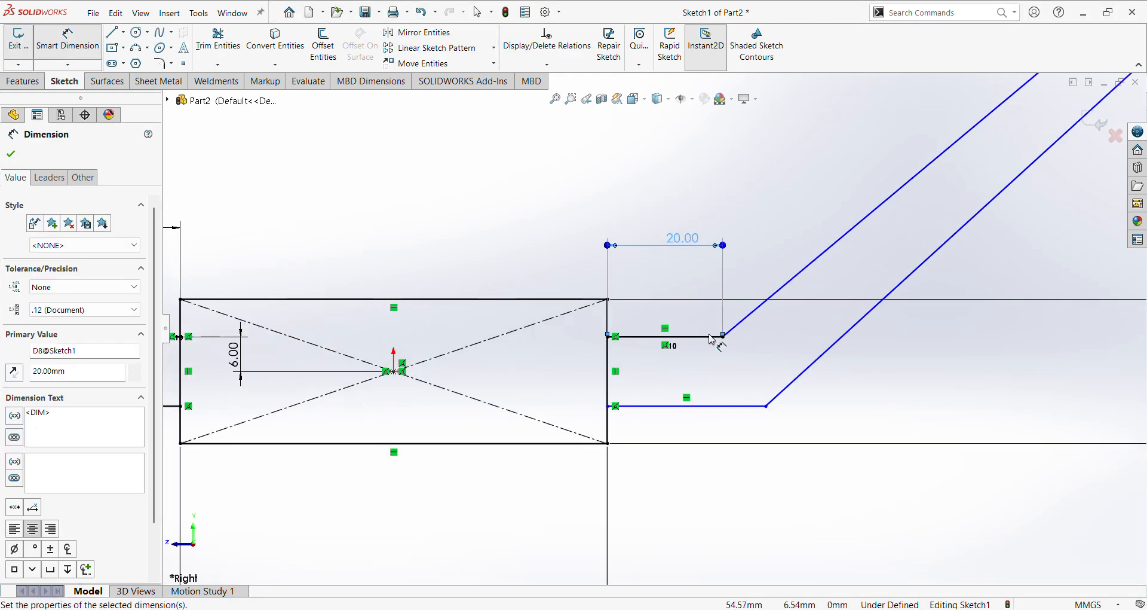
left_click(710, 338)
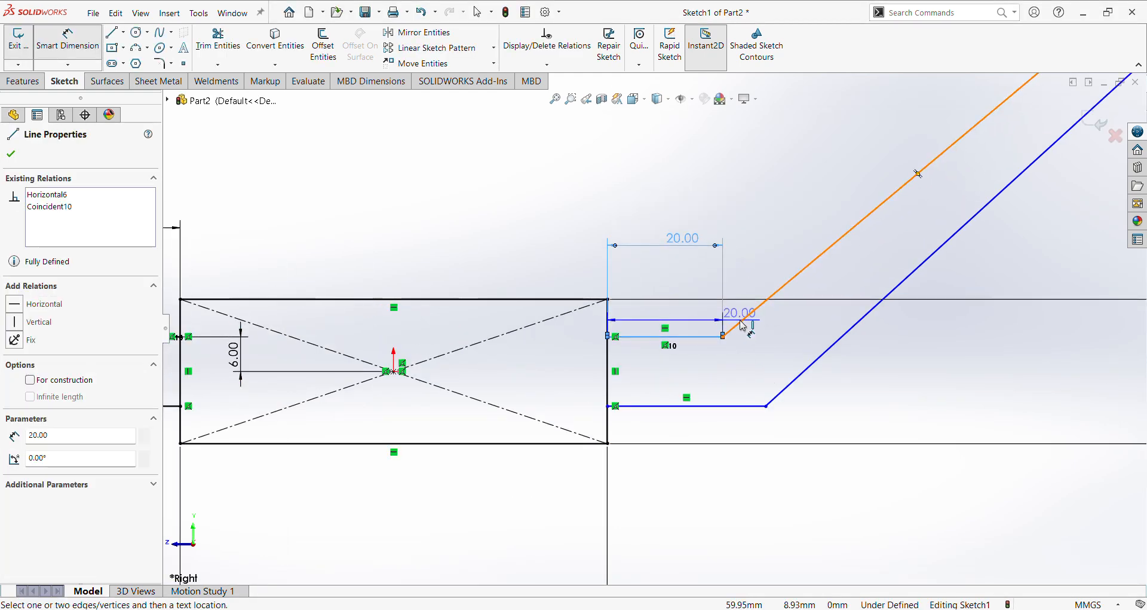
left_click(747, 317)
left_click(784, 324)
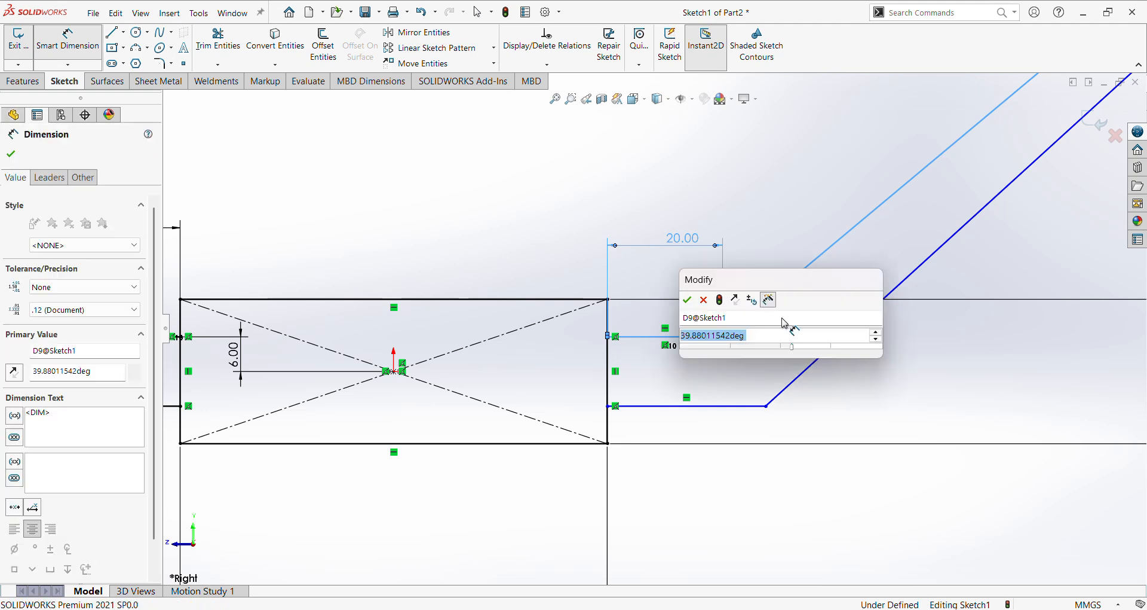
key("Return")
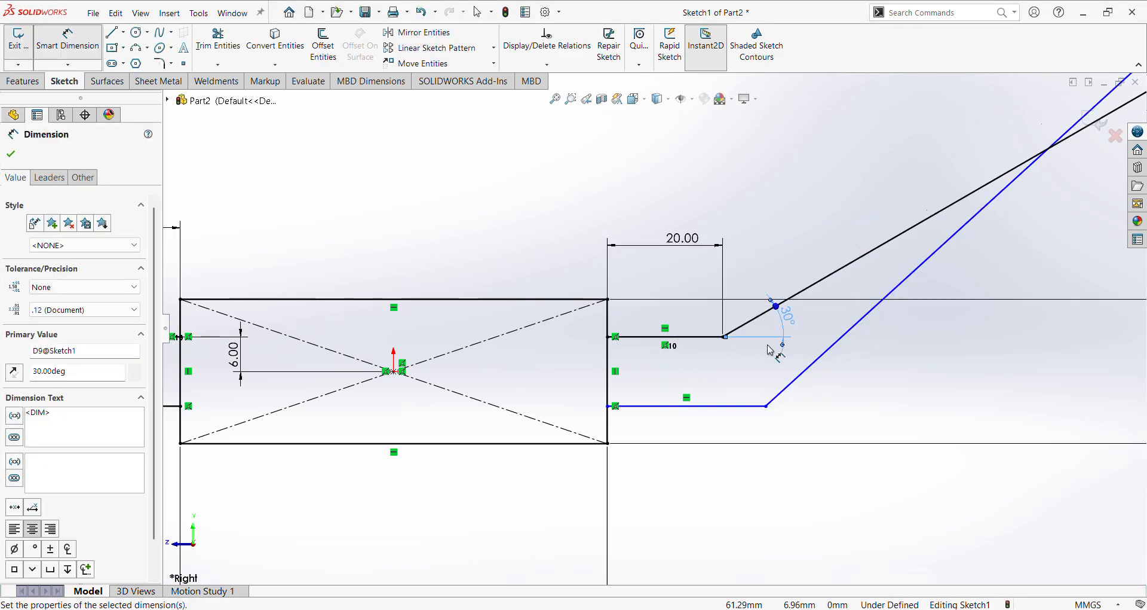
scroll(785, 323, "up", 2)
key("Escape")
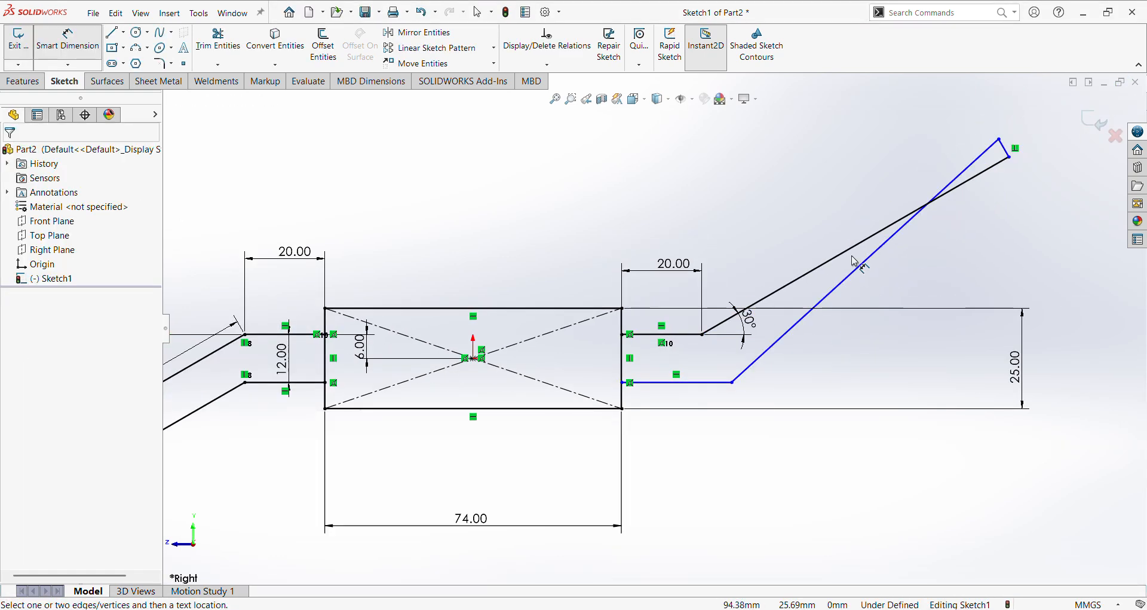
right_click(937, 264)
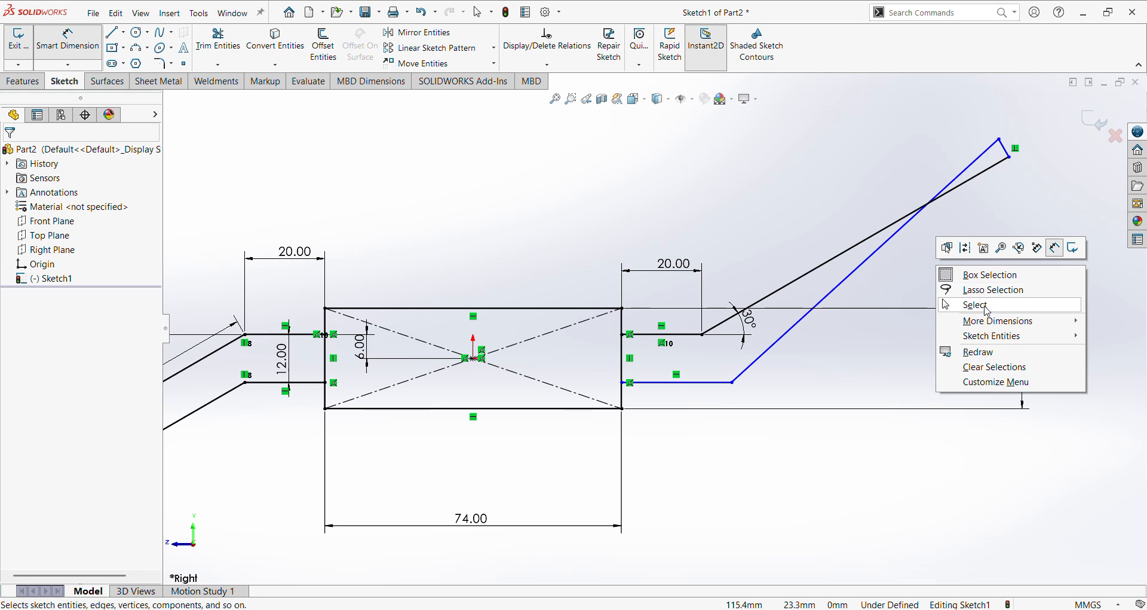
left_click(986, 308)
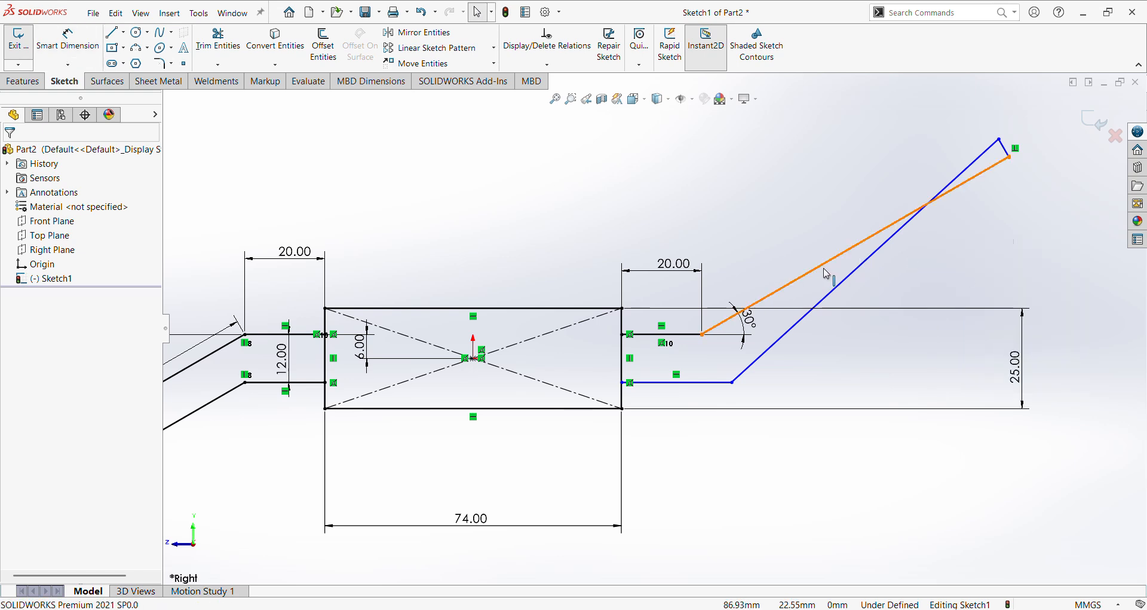
- Add a parallel relation between the right arm's upper and lower sloped lines
left_click(827, 274)
left_click(867, 259, "ctrl")
left_click(22, 441)
left_click(951, 310)
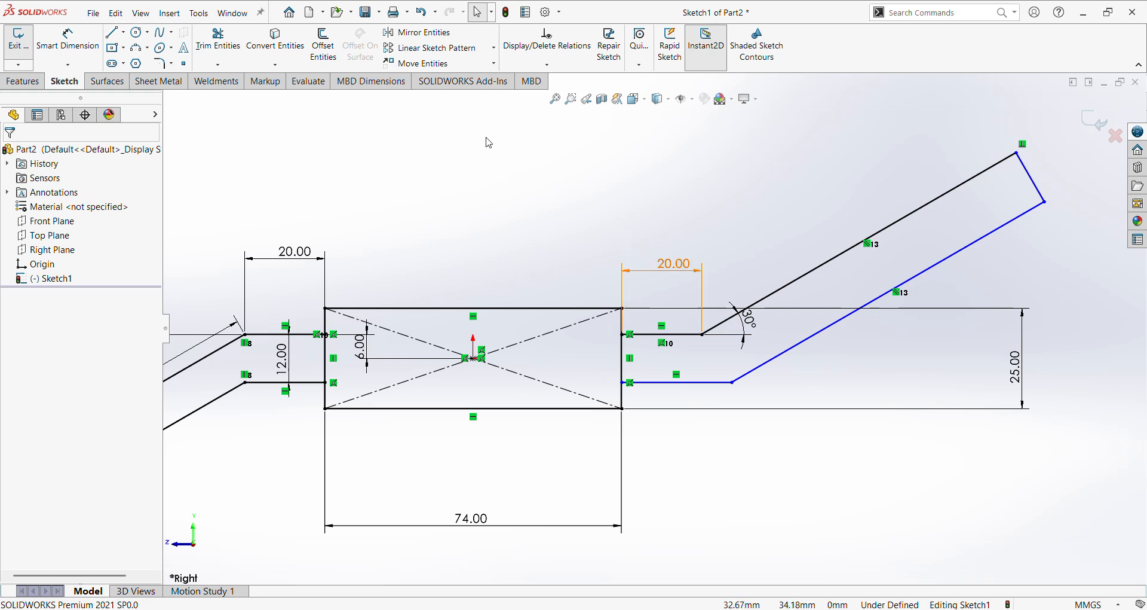
- Dimension the distance between the right arm's two horizontal lines to 12 mm
left_click(67, 40)
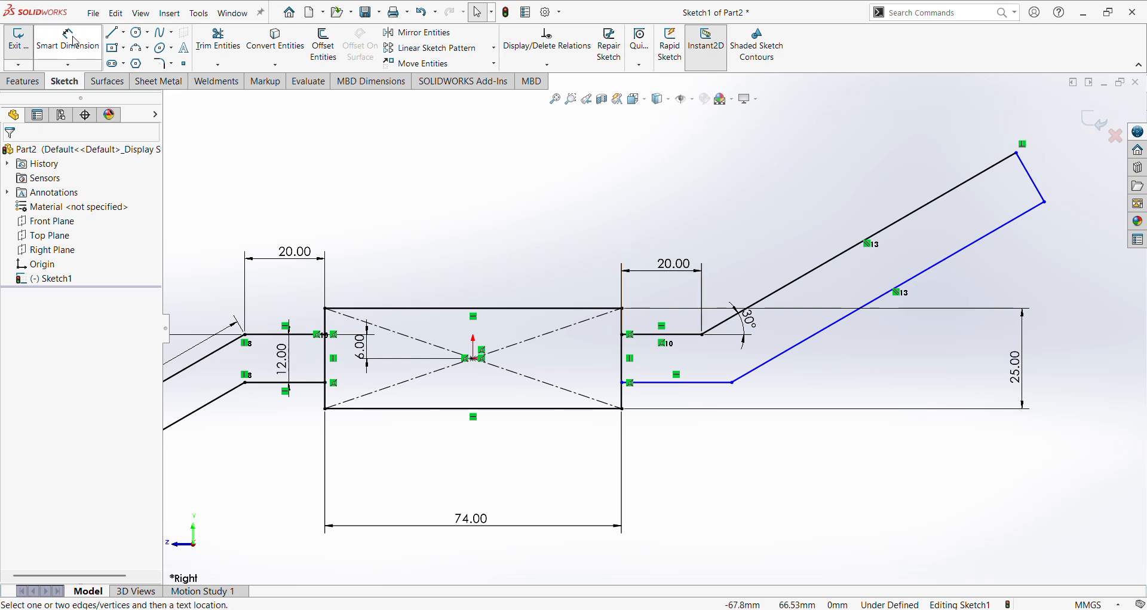
left_click(692, 335)
left_click(694, 382)
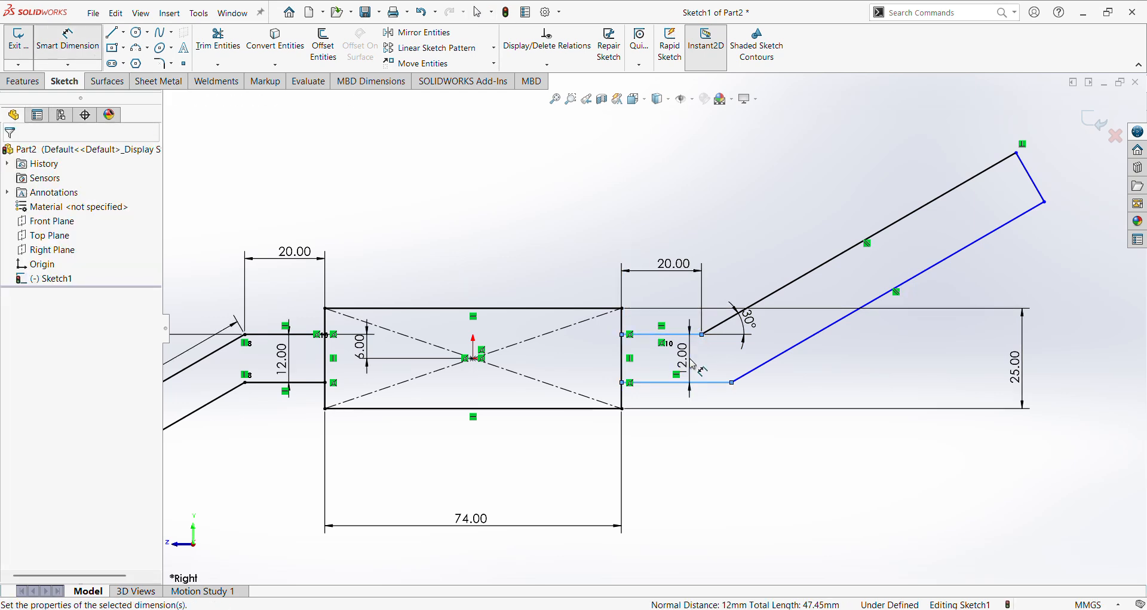
left_click(693, 364)
key("Return")
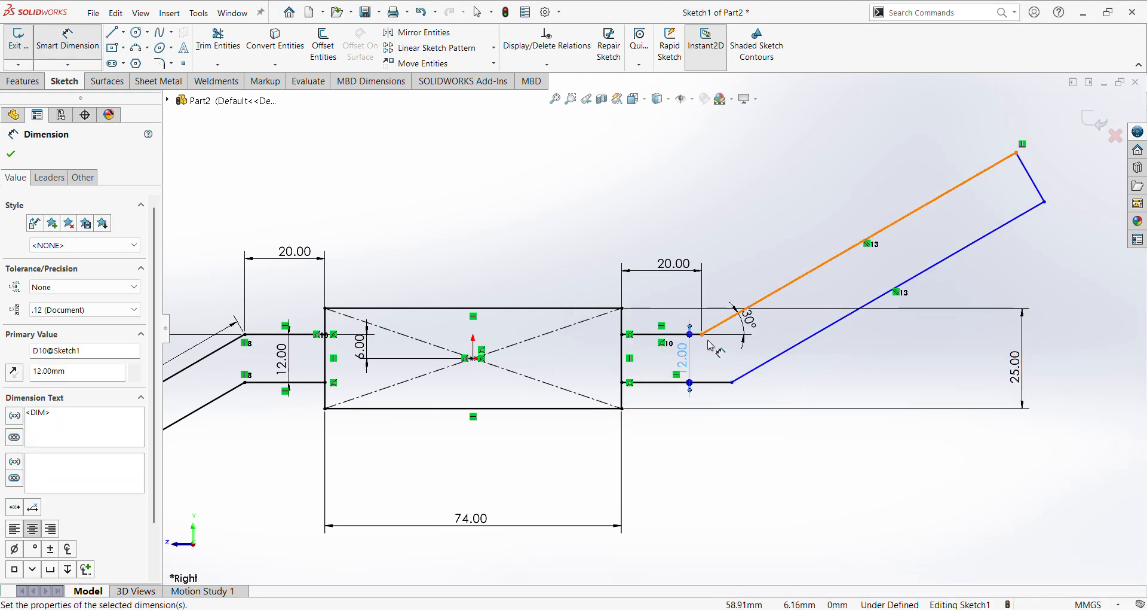
key("Escape")
right_click(770, 168)
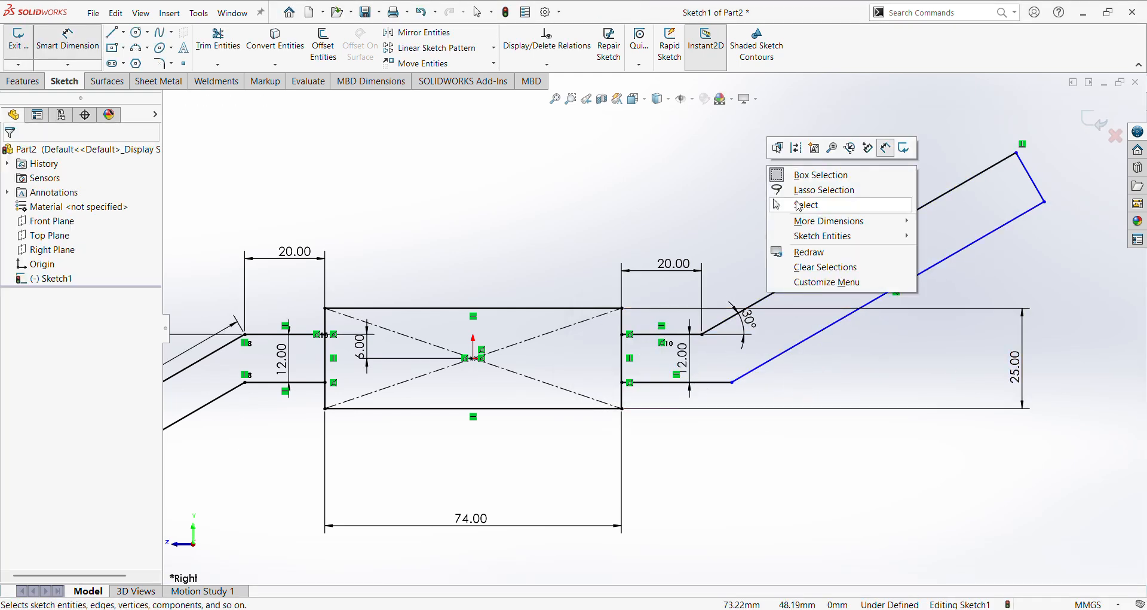
left_click(800, 205)
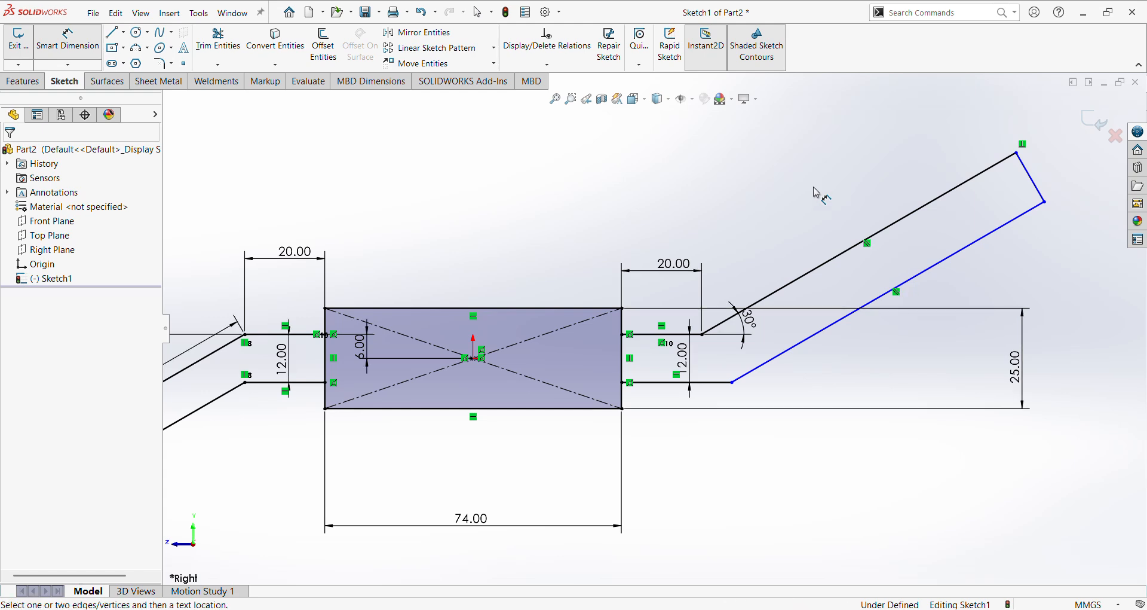
left_click(758, 52)
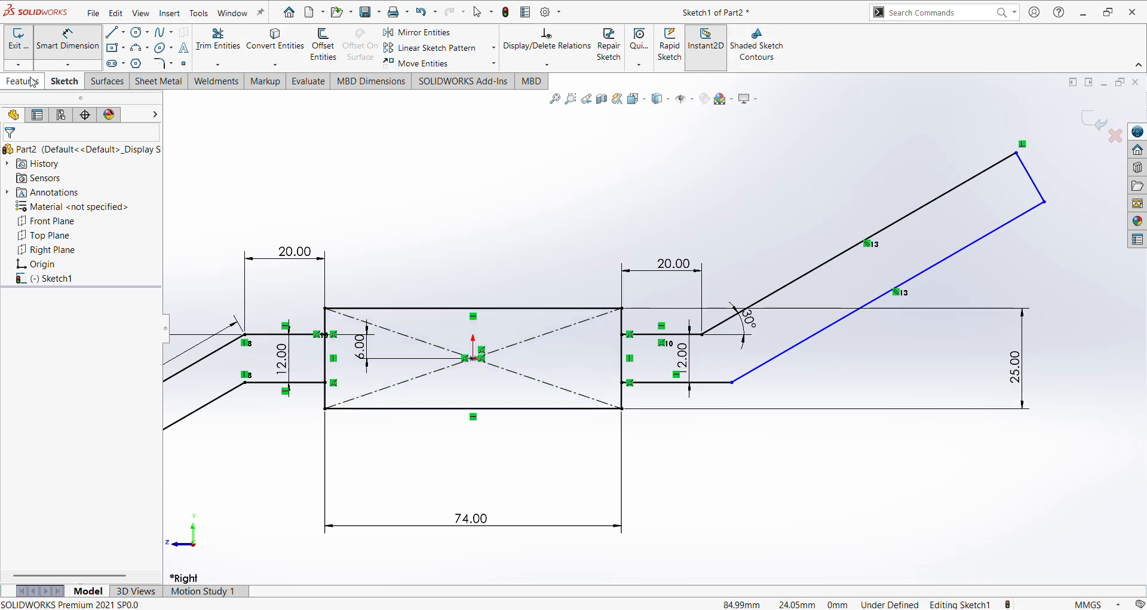
- Dimension the right arm's upper sloped line to 70 mm
left_click(814, 242)
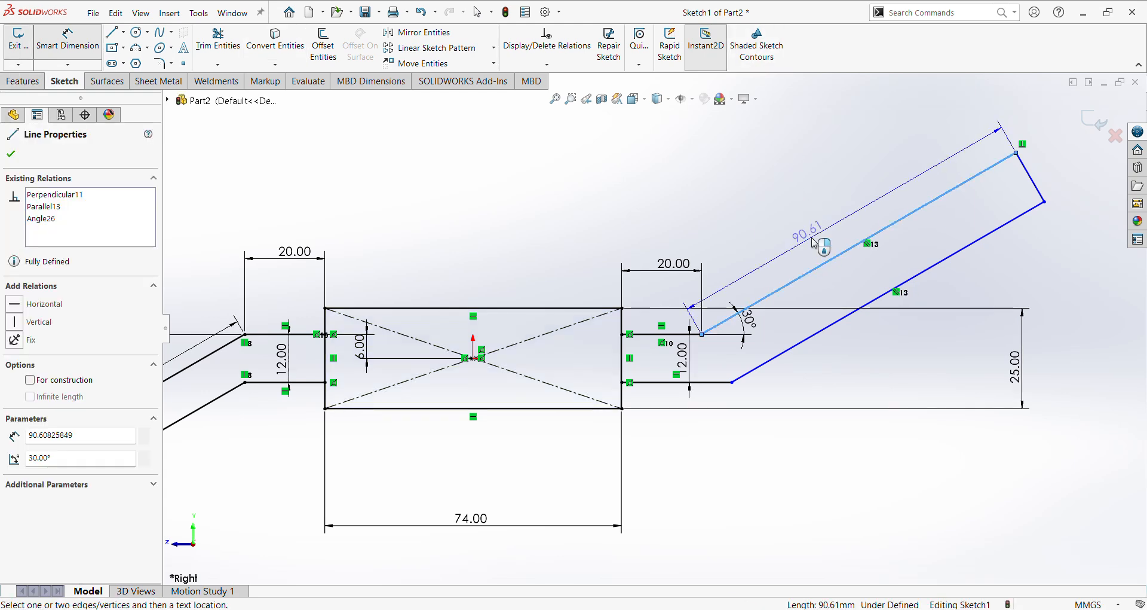
left_click(820, 245)
type("70")
key("Return")
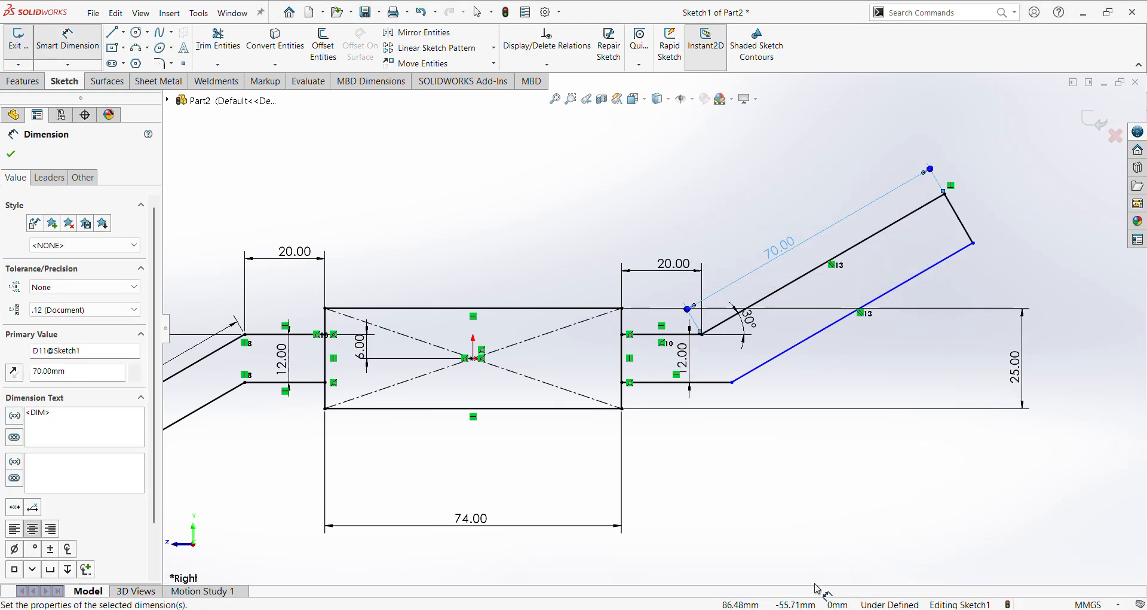
- Check the right arm's length in the SJKD.pdf drawing and set its upper sloped line's dimension to 69 mm
left_click(783, 550)
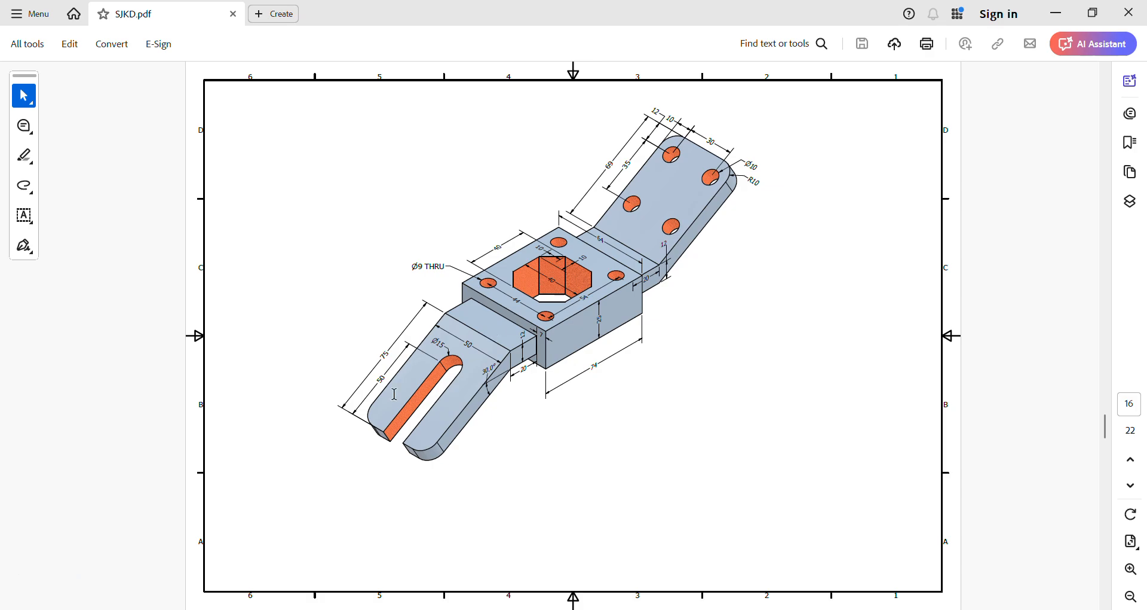
key("alt+Tab")
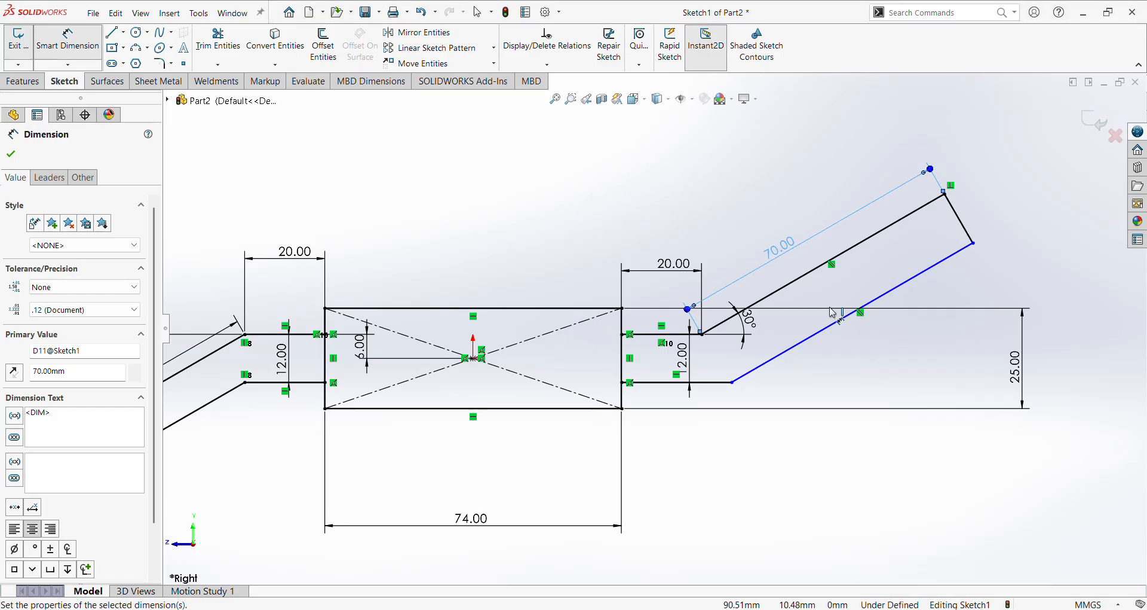
double_click(778, 247)
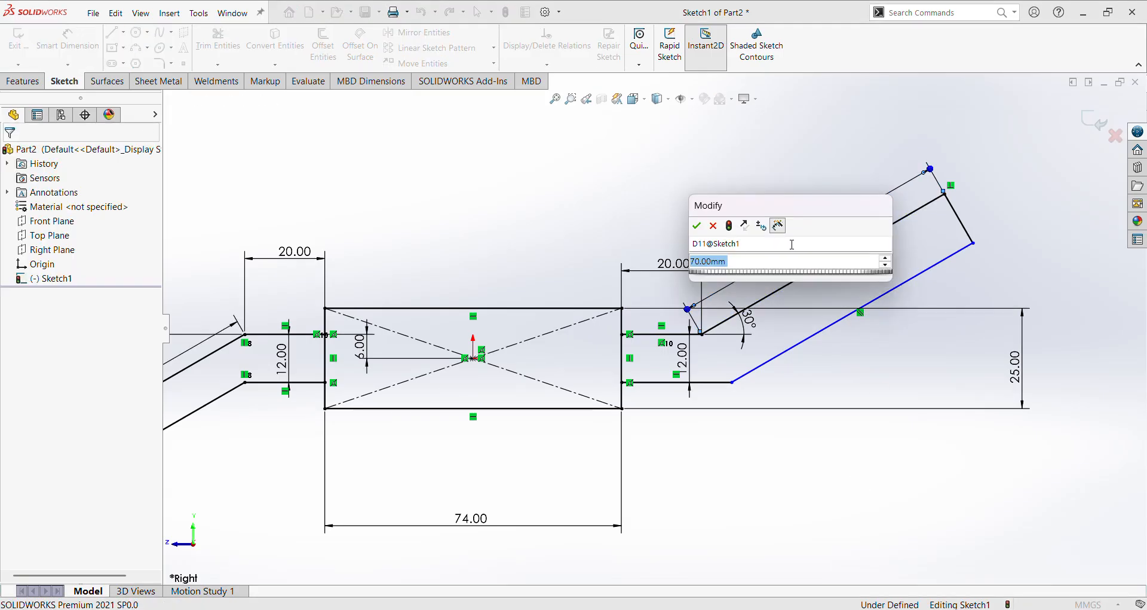
type("69")
key("Return")
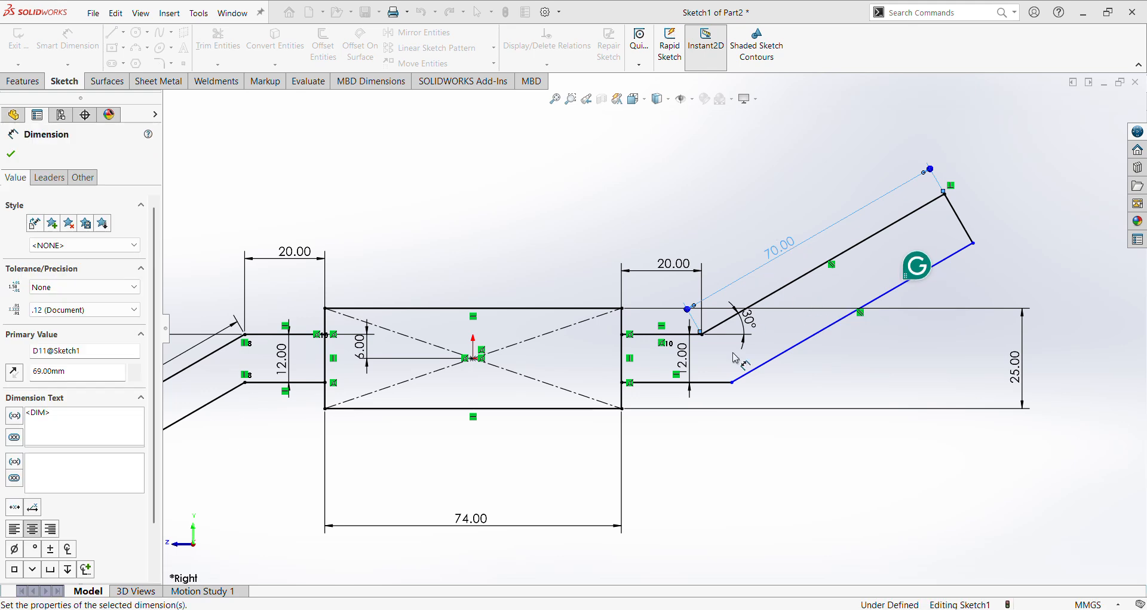
left_click(878, 368)
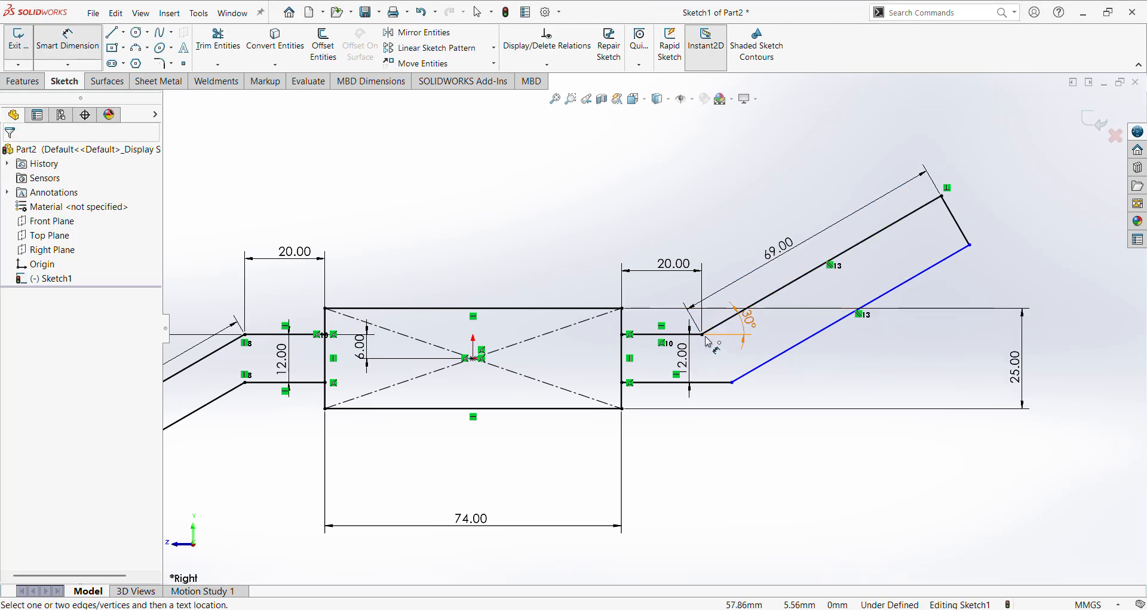
right_click(878, 165)
left_click(922, 237)
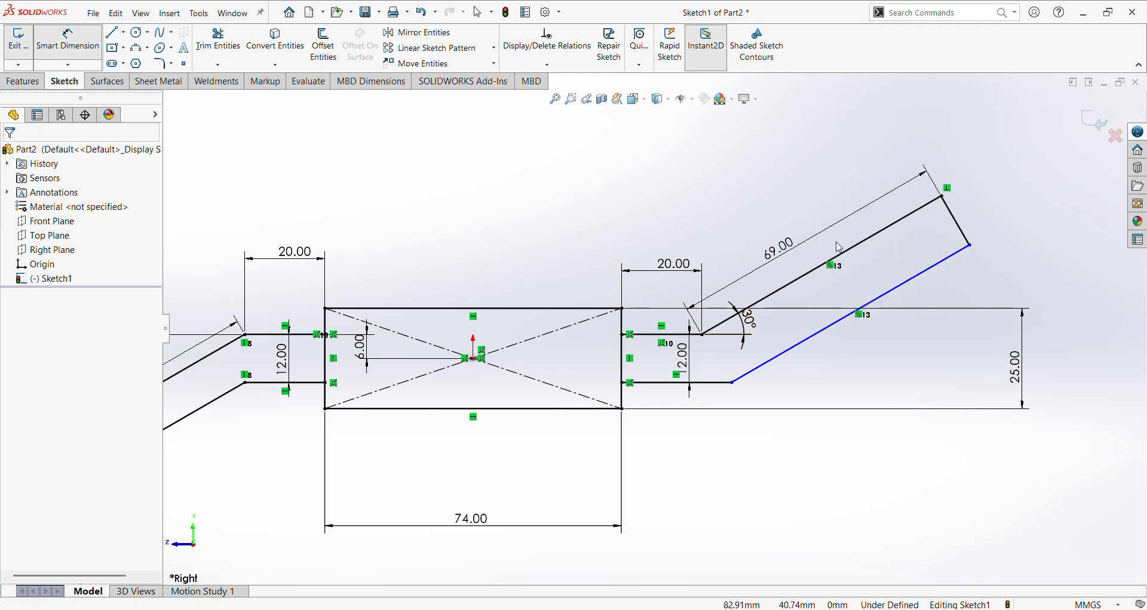
- Add a vertical relation between the right arm's upper and lower bend points
left_click(703, 335)
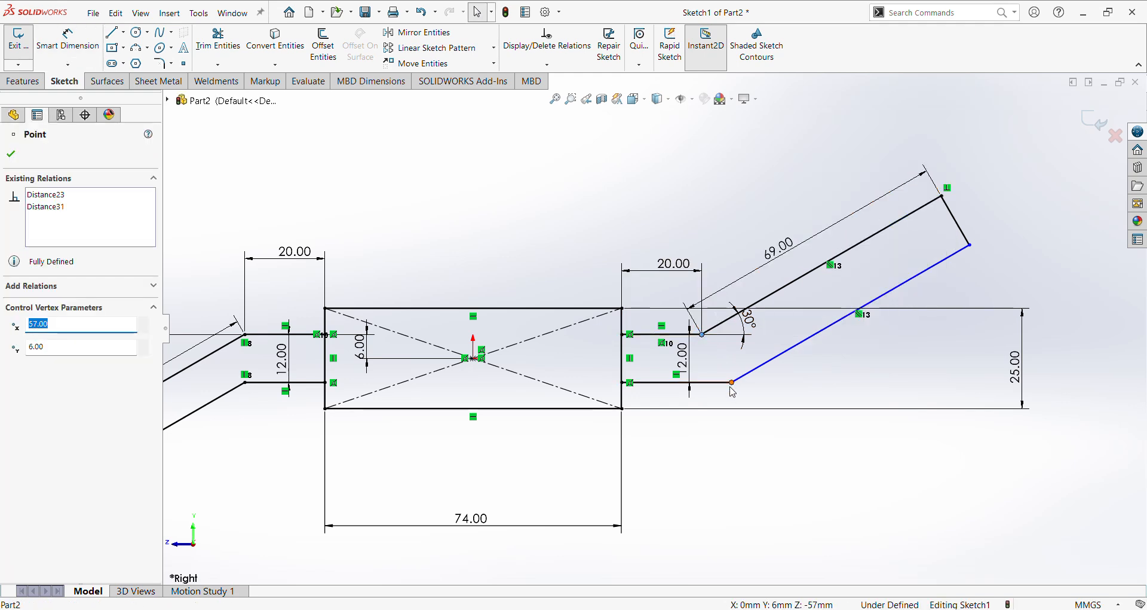
left_click(733, 383, "ctrl")
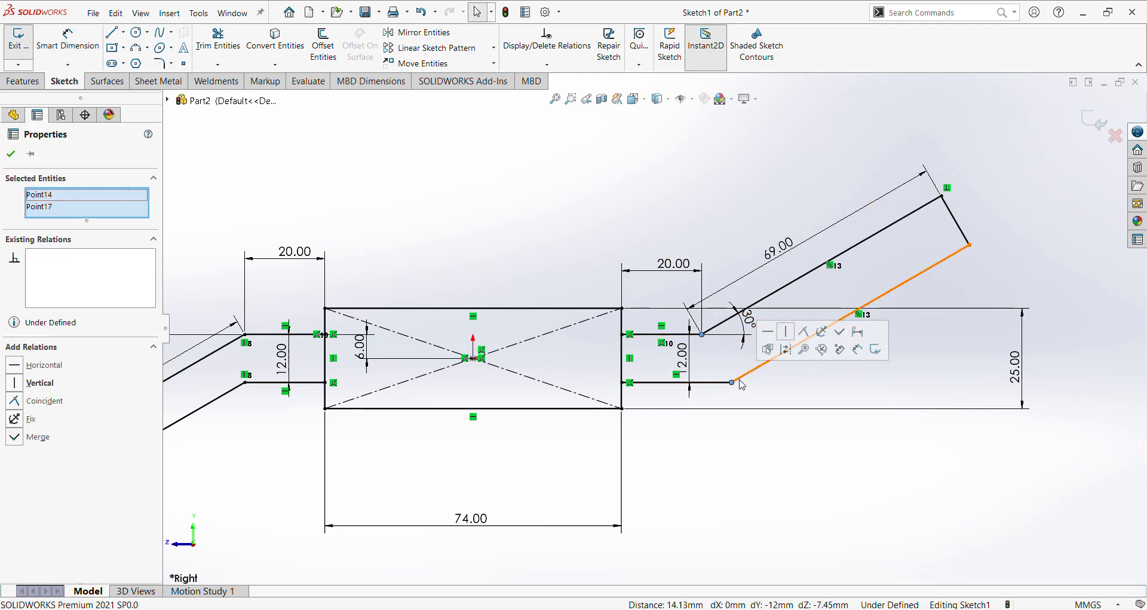
left_click(787, 335)
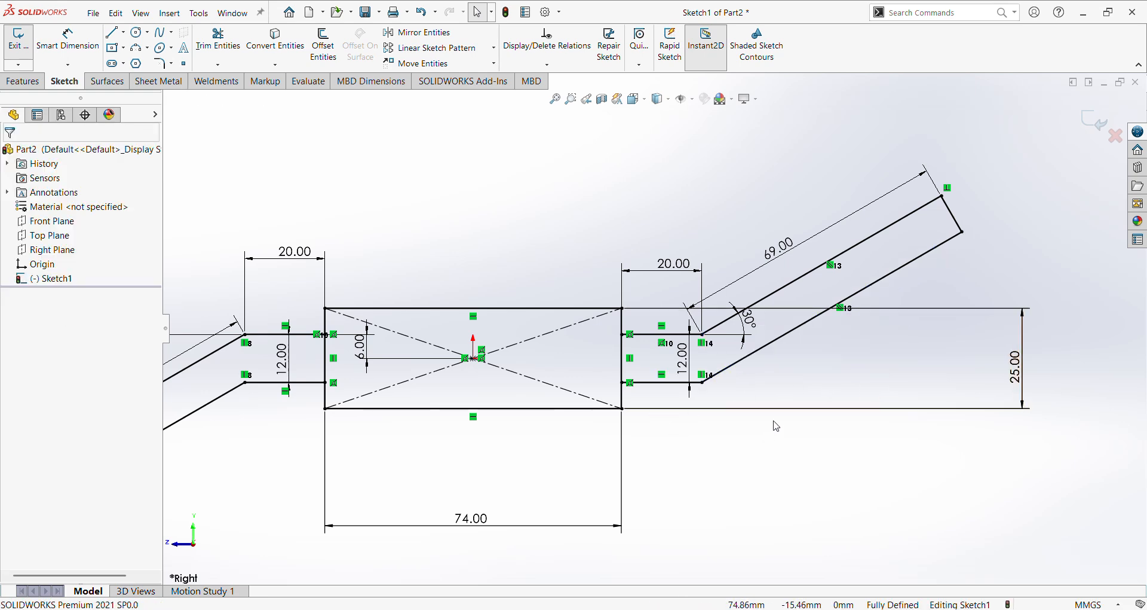
- Extrude the central rectangle region of the side profile sketch 65 mm using the Mid Plane end condition
scroll(771, 419, "up", 2)
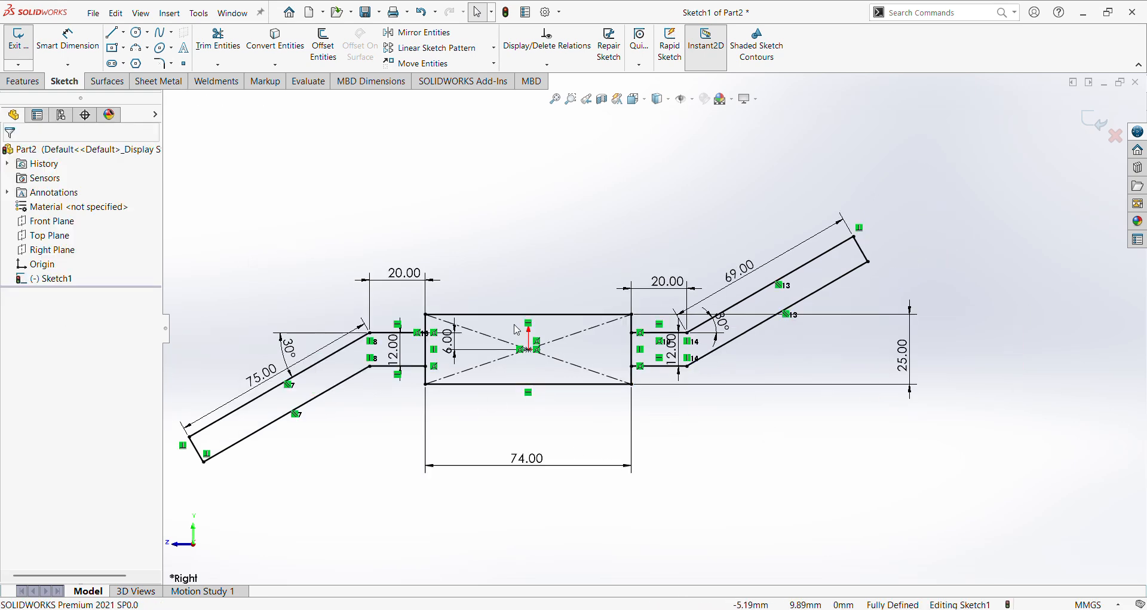
scroll(518, 329, "down", 2)
scroll(543, 369, "up", 4)
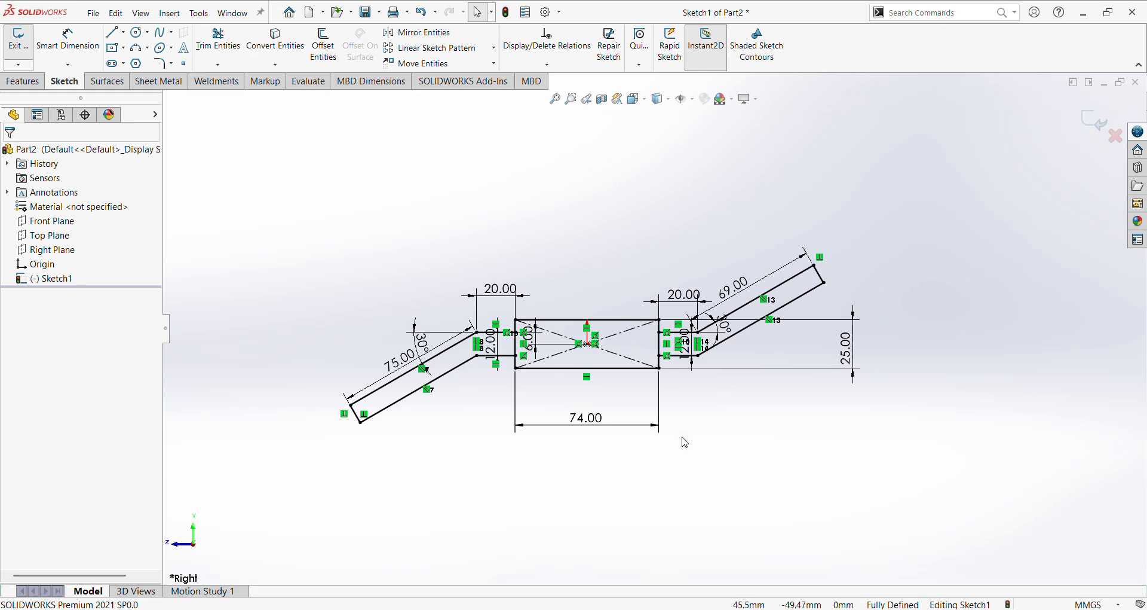
left_click(1101, 122)
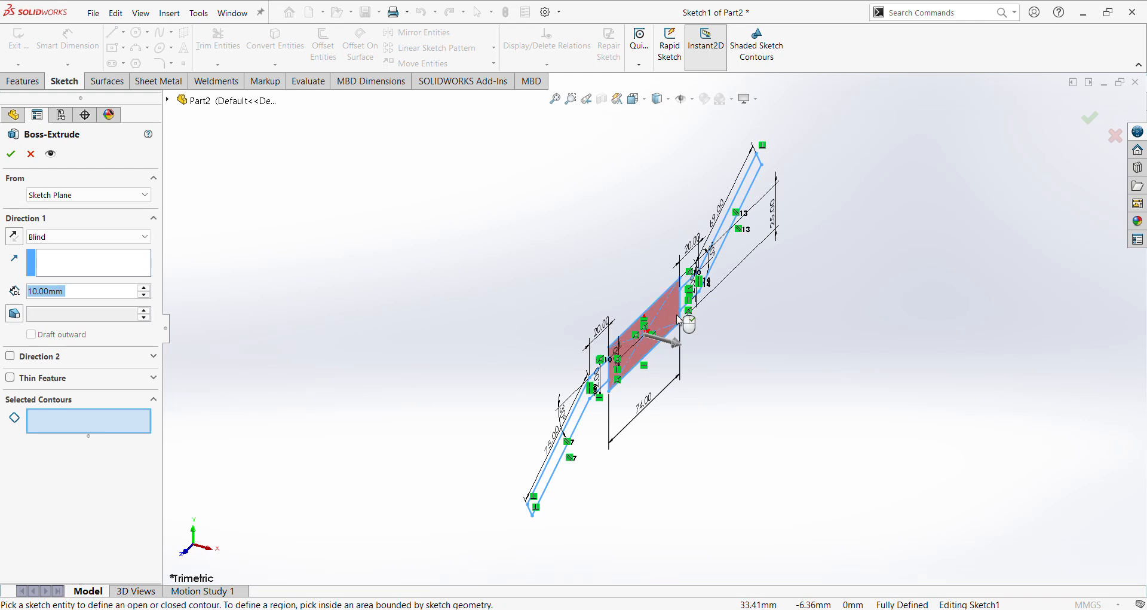
left_click(645, 356)
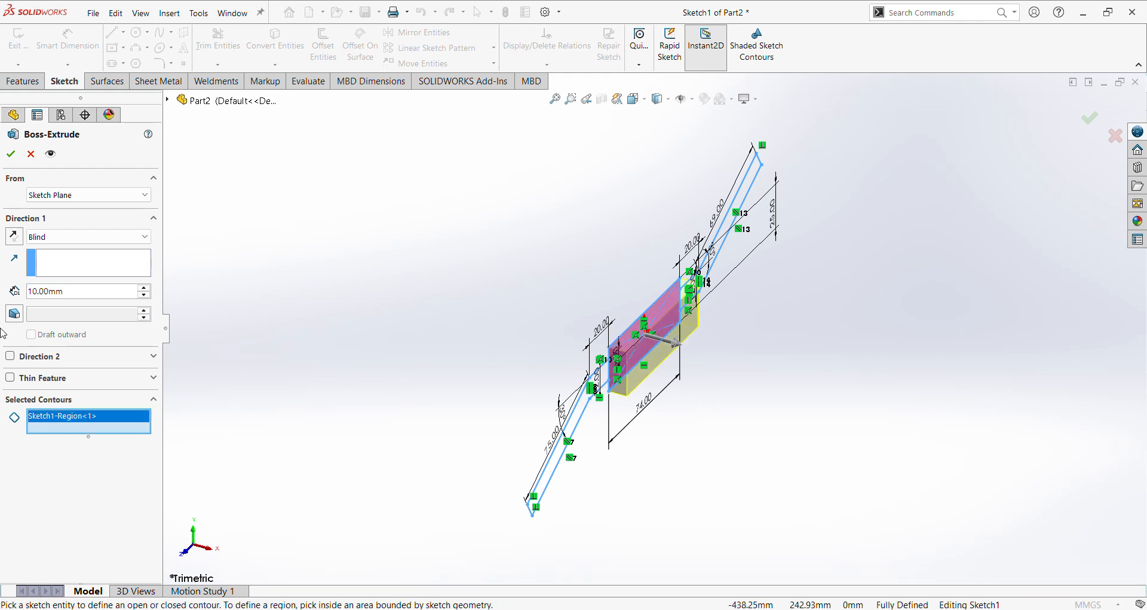
left_click(100, 242)
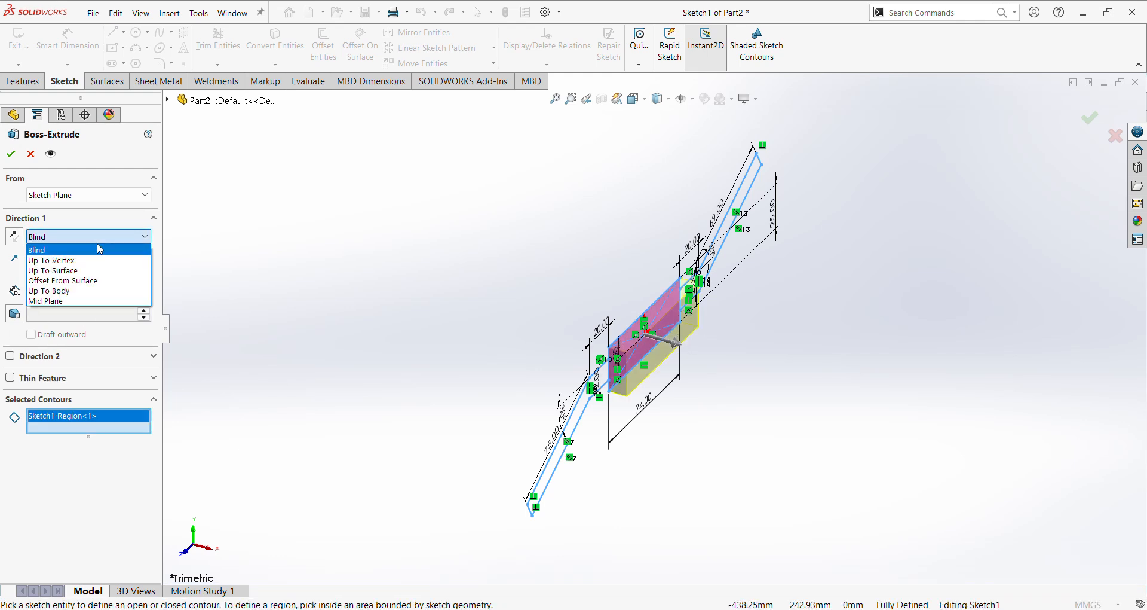
left_click(102, 301)
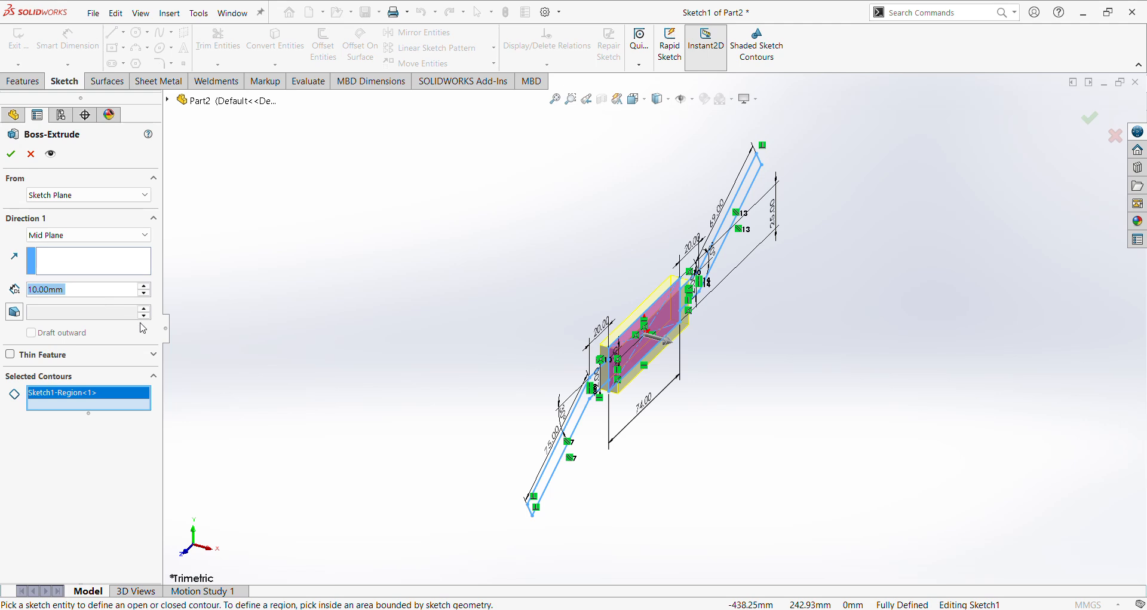
type("65")
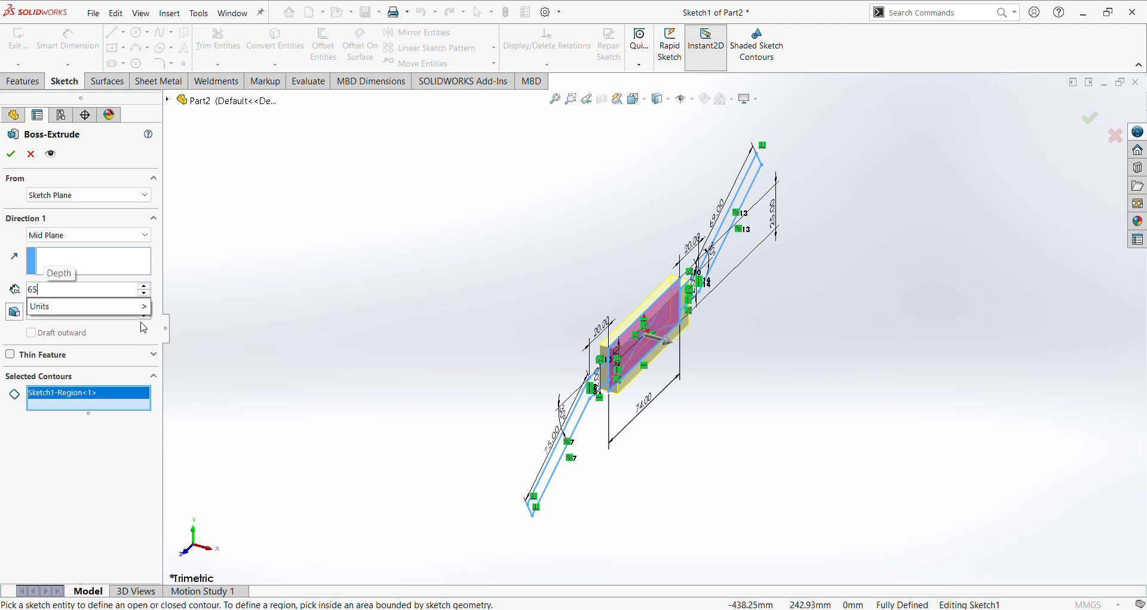
key("Return")
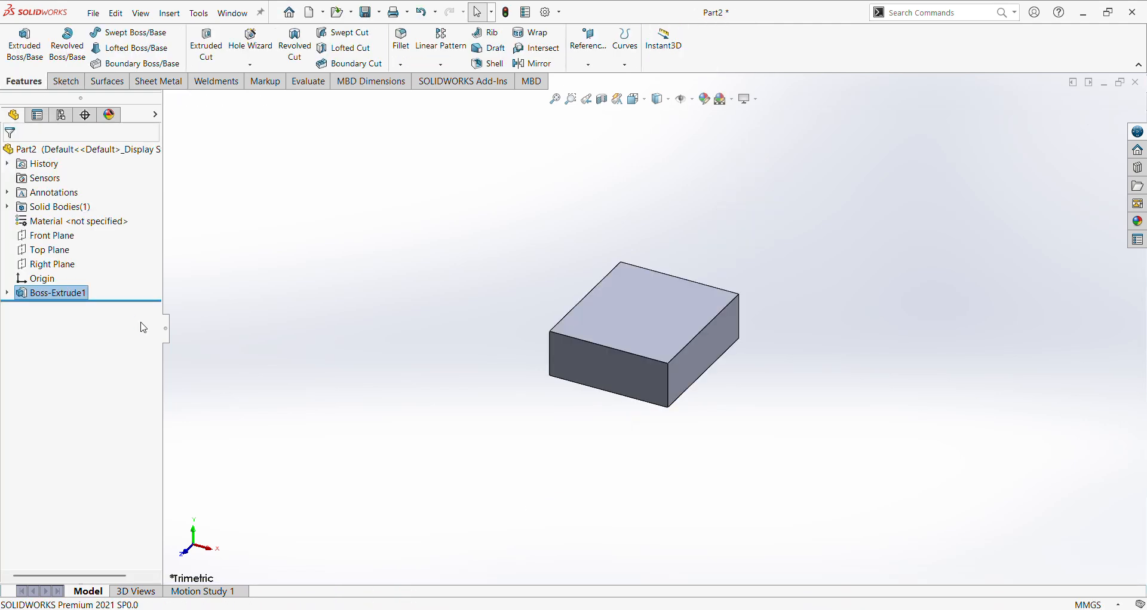
- Check the width of the downward-sloping arm in SJKD.pdf and extrude its region of Sketch1 50 mm, Mid Plane, merged with the block
left_click(8, 292)
left_click(70, 309)
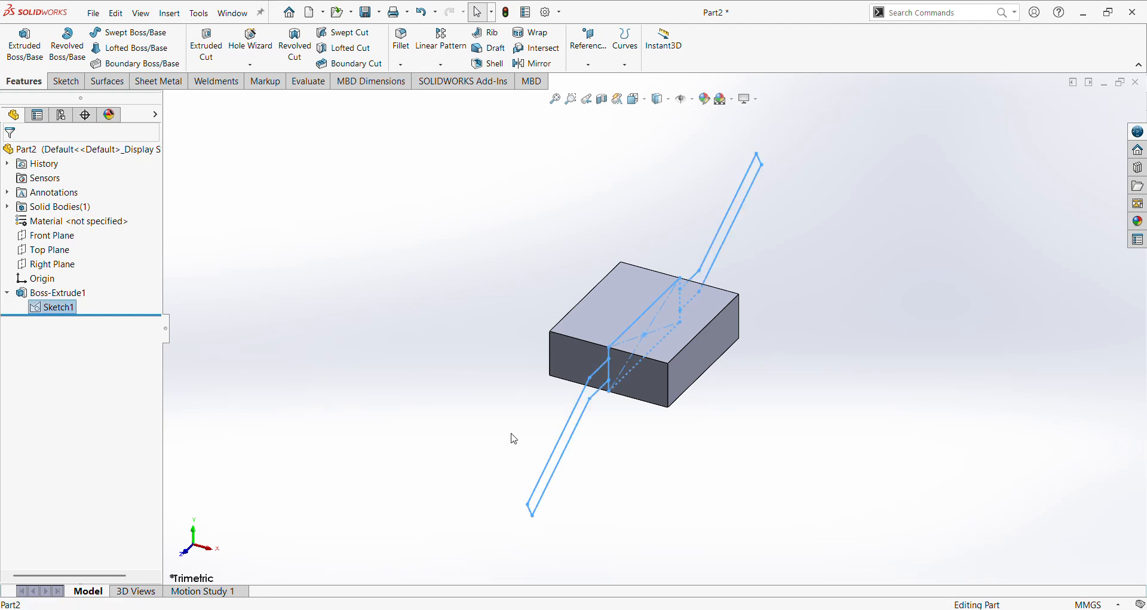
left_click(24, 45)
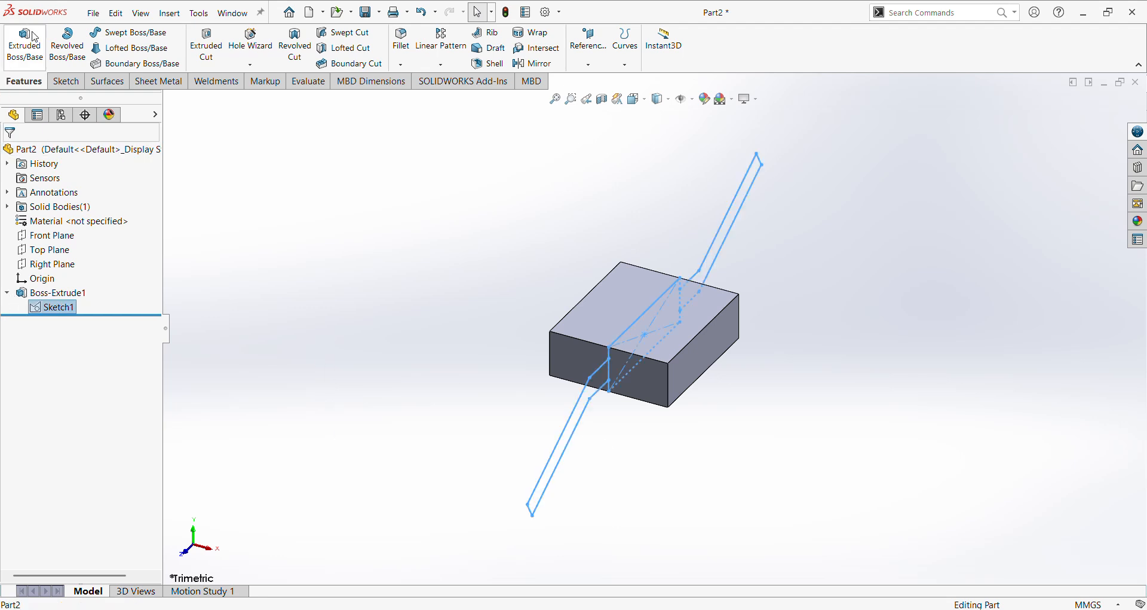
left_click(590, 389)
left_click(89, 237)
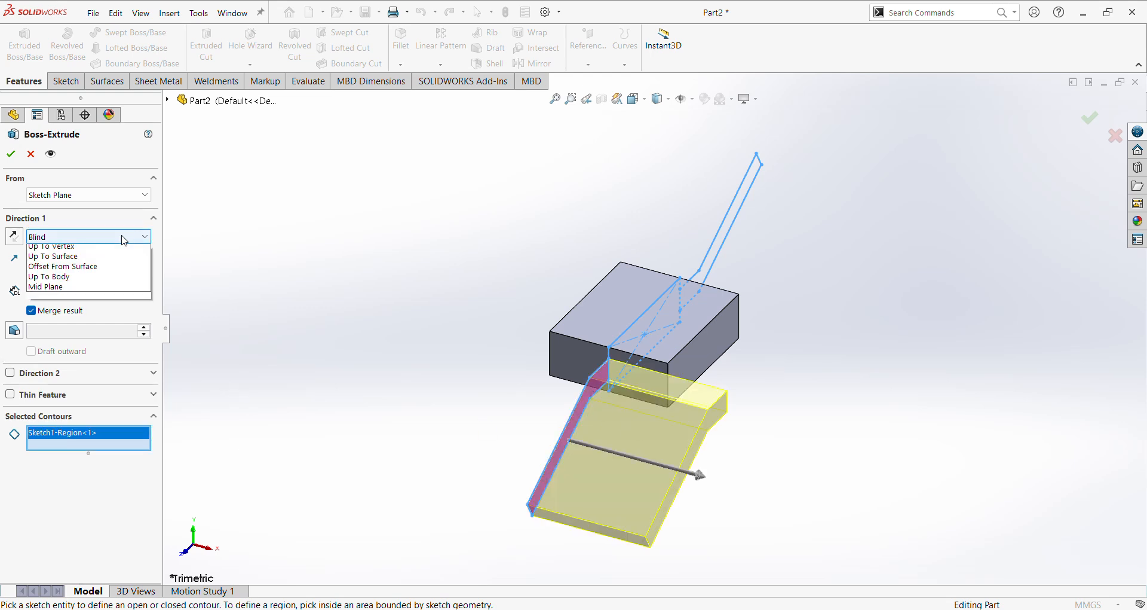
left_click(59, 314)
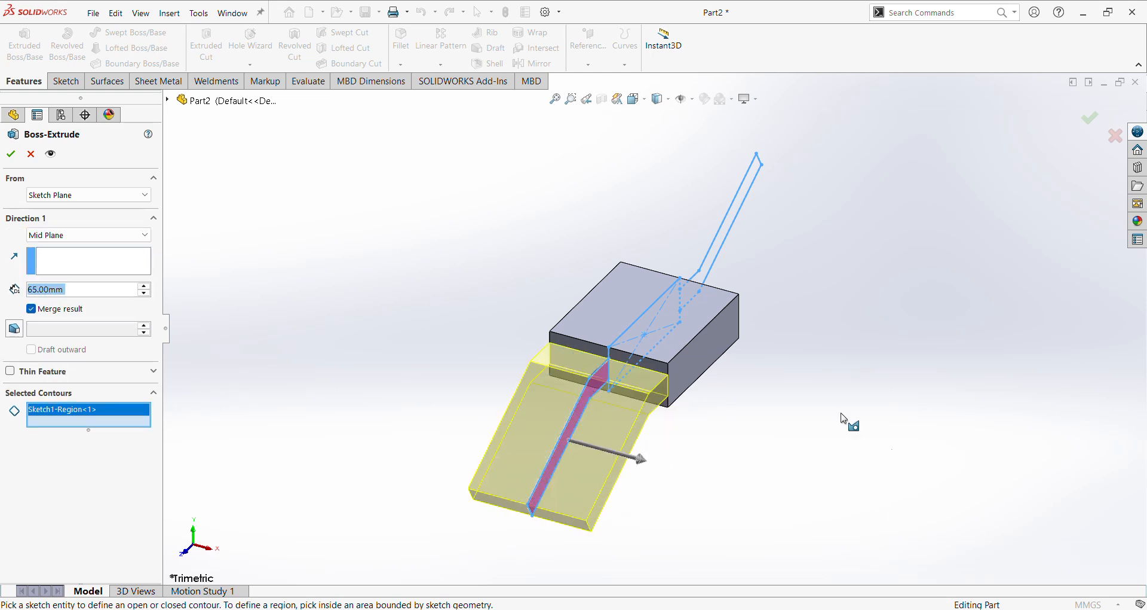
key("alt+Tab")
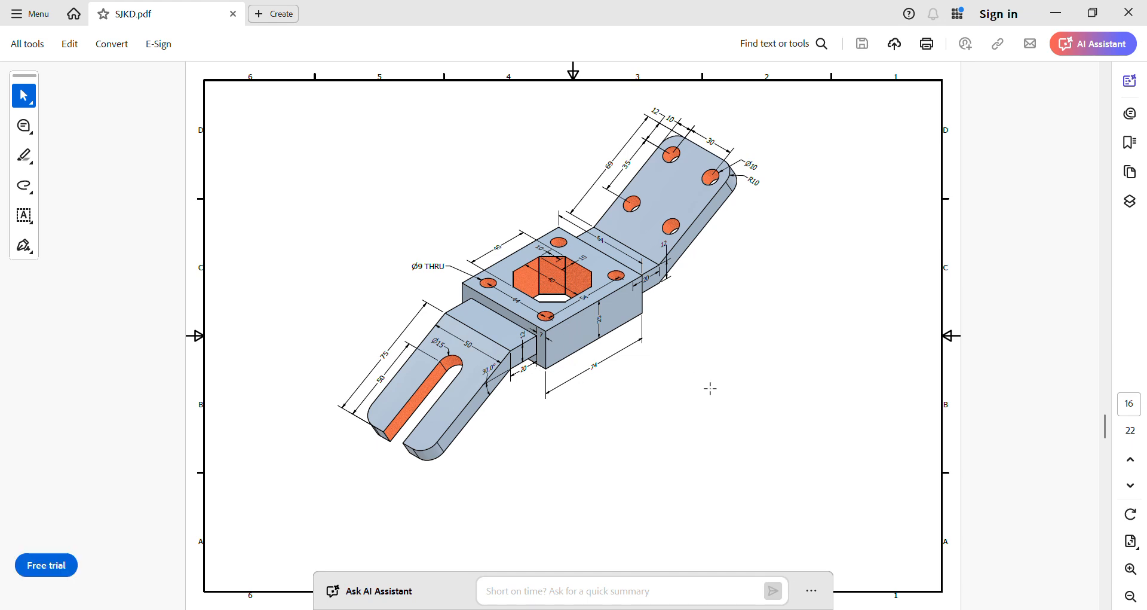
key("alt+Tab")
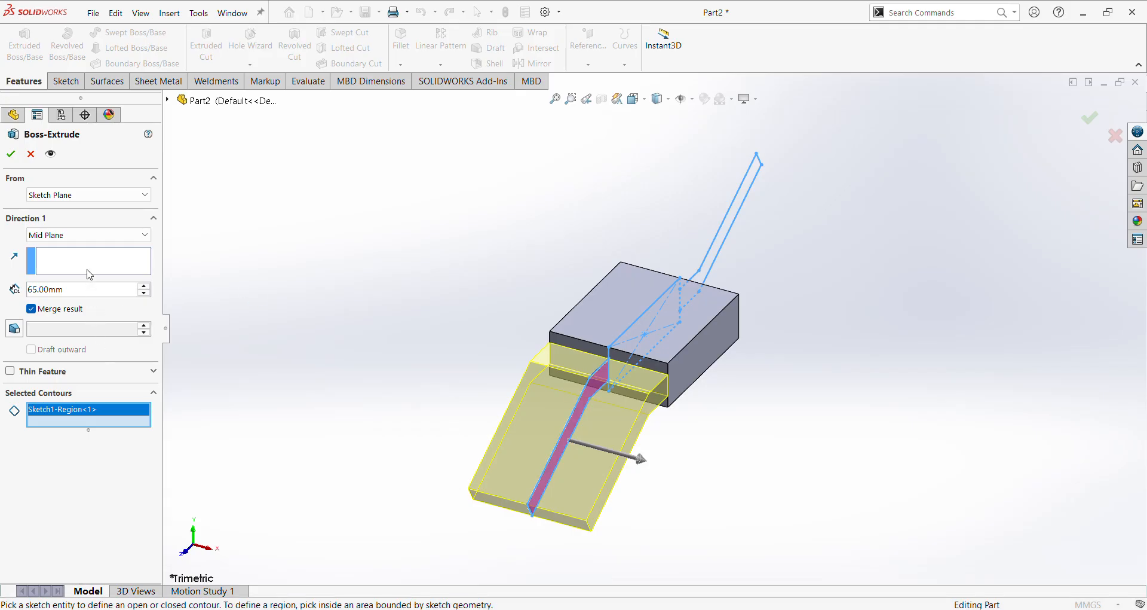
double_click(86, 291)
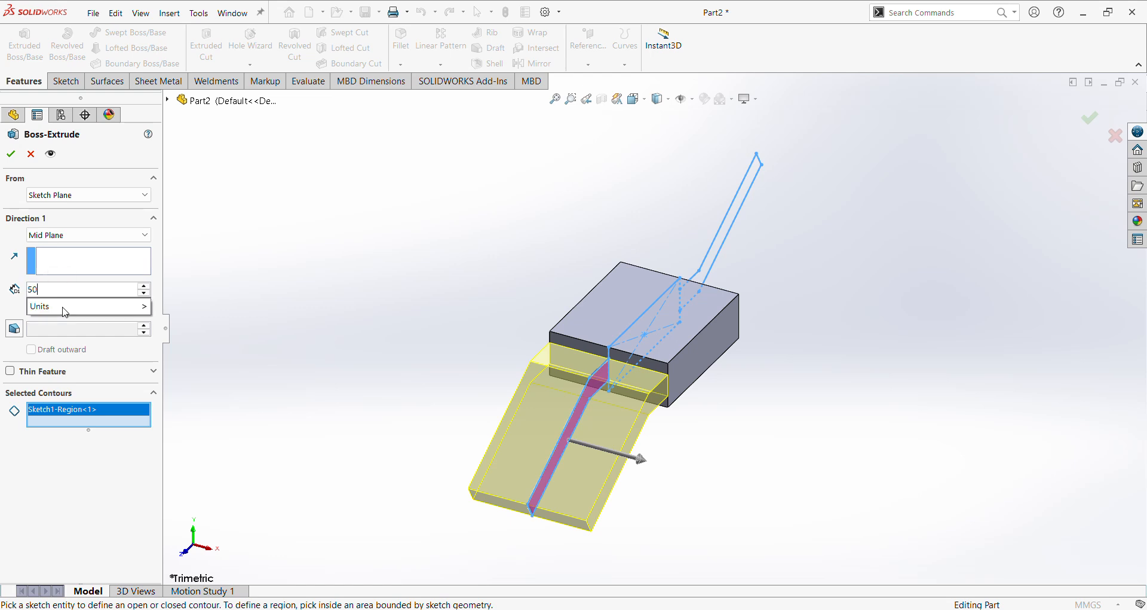
type("50")
key("Return")
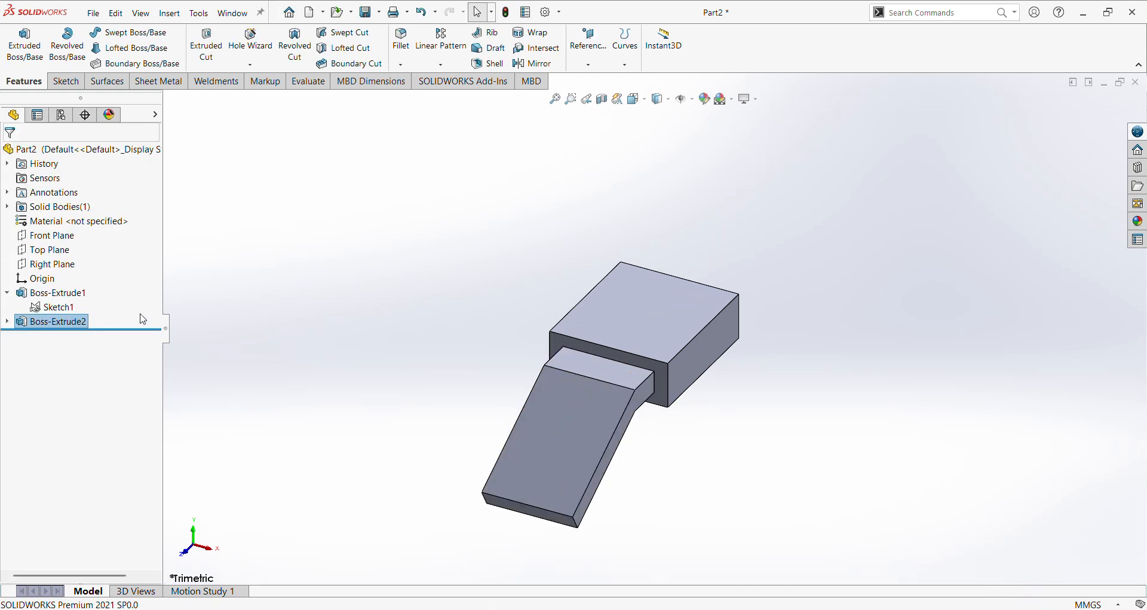
- Extrude the upward-sloping arm's region of Sketch1 50 mm with the Mid Plane end condition and show the part in isometric view
left_click(59, 307)
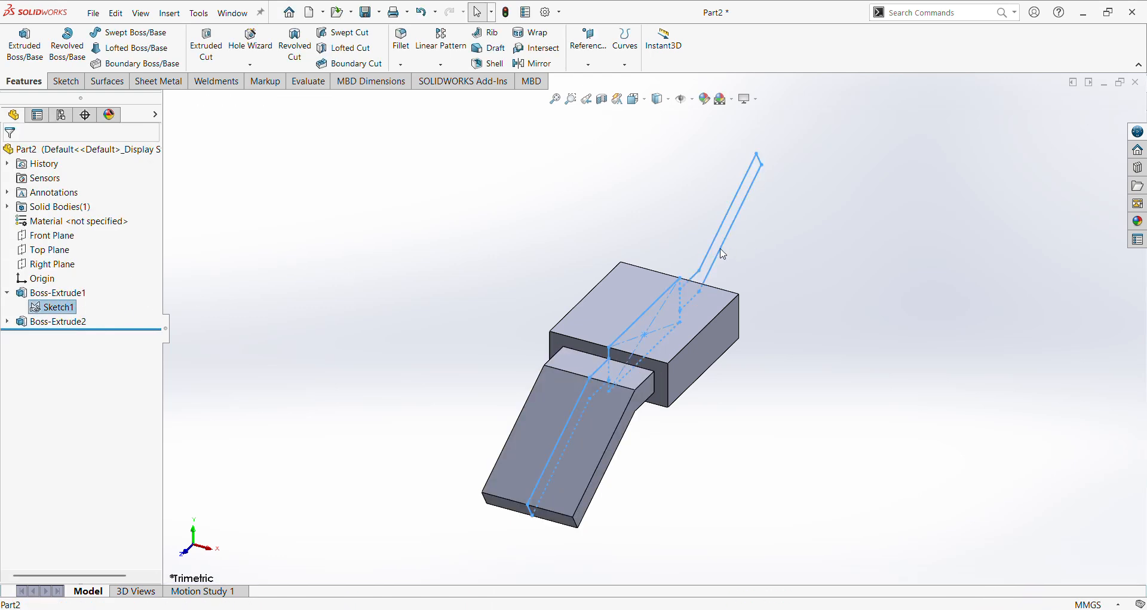
left_click(24, 47)
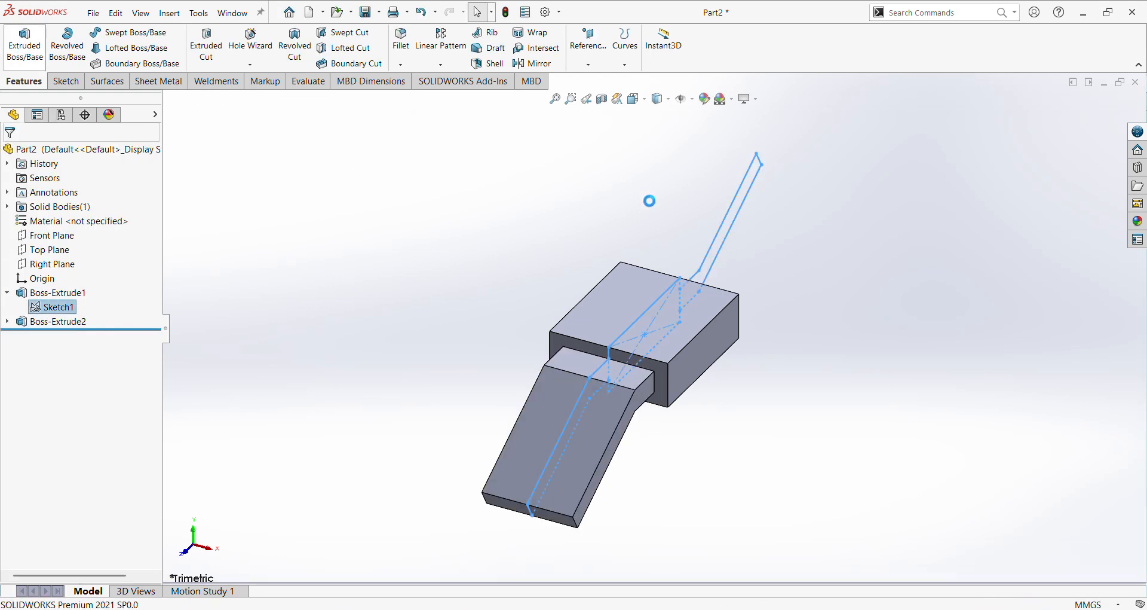
left_click(729, 240)
left_click(72, 236)
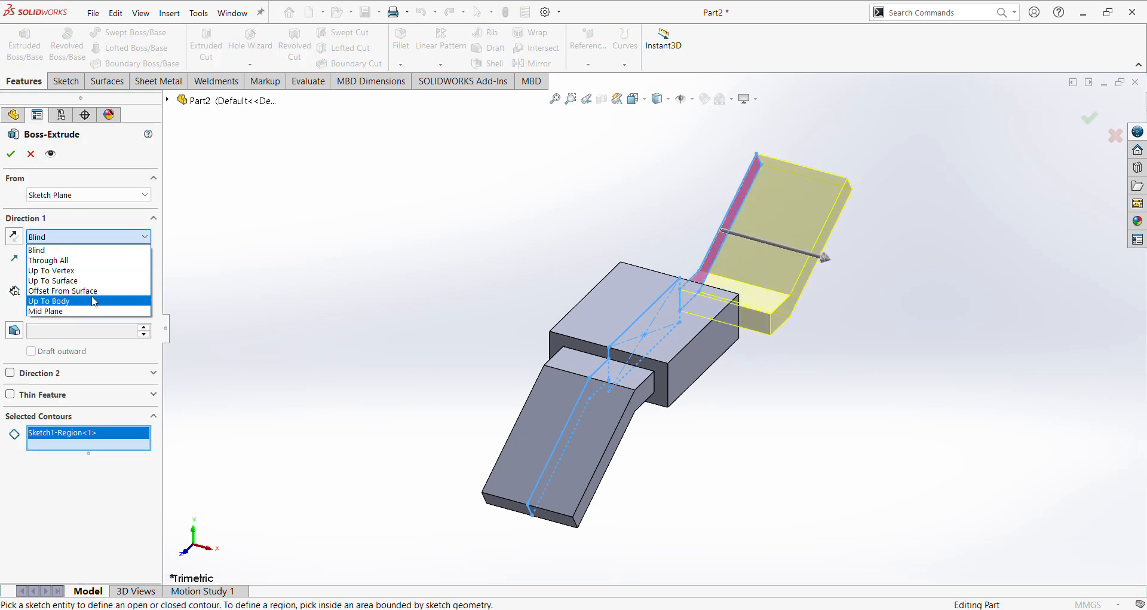
left_click(90, 309)
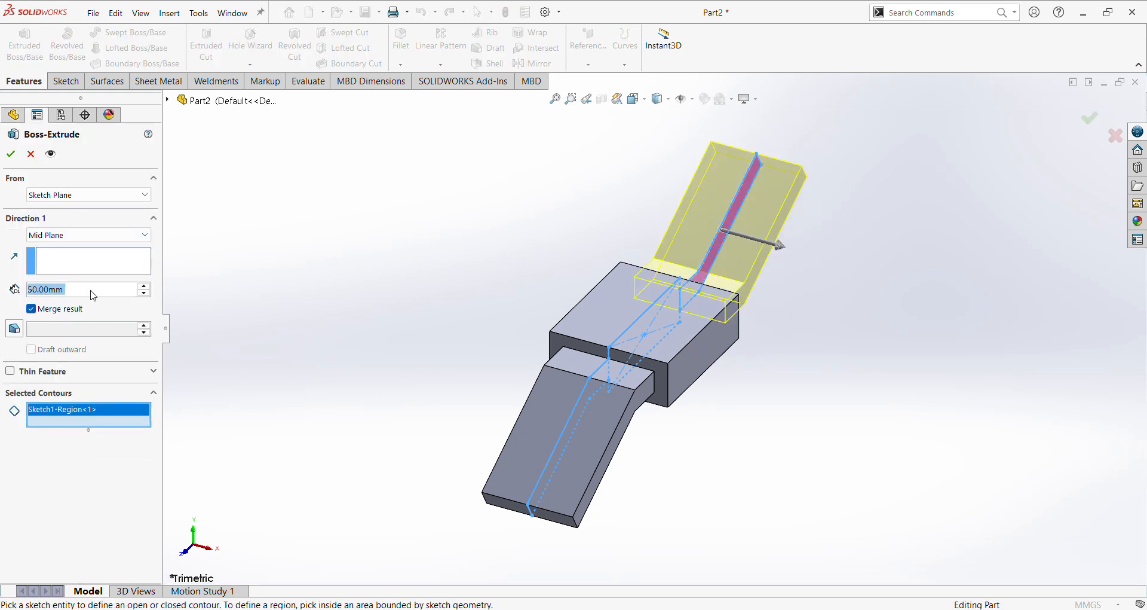
left_click(11, 154)
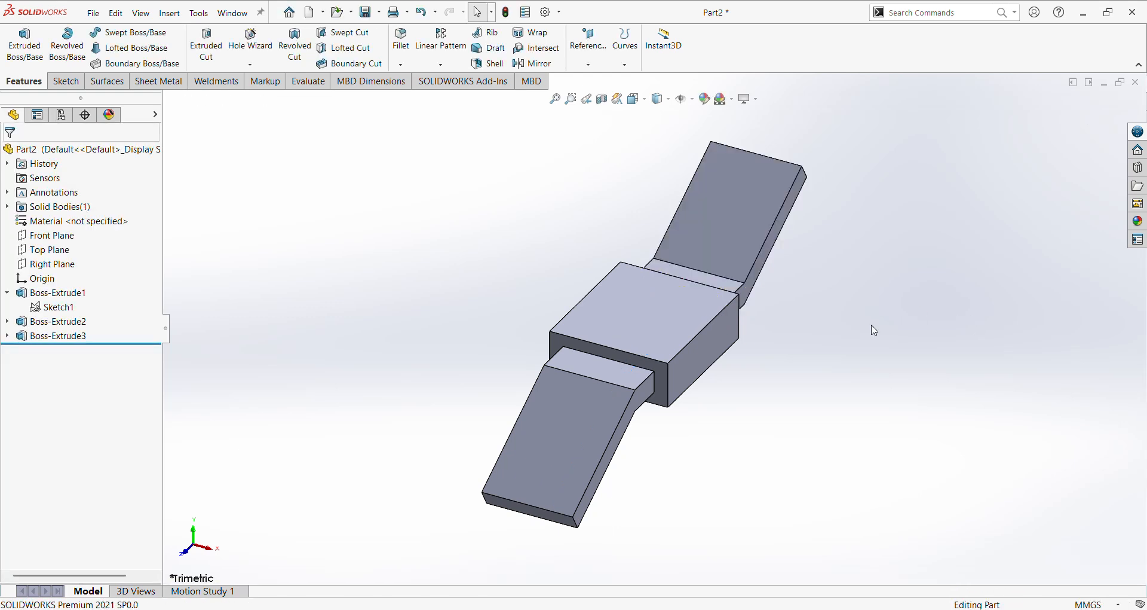
key("ctrl+7")
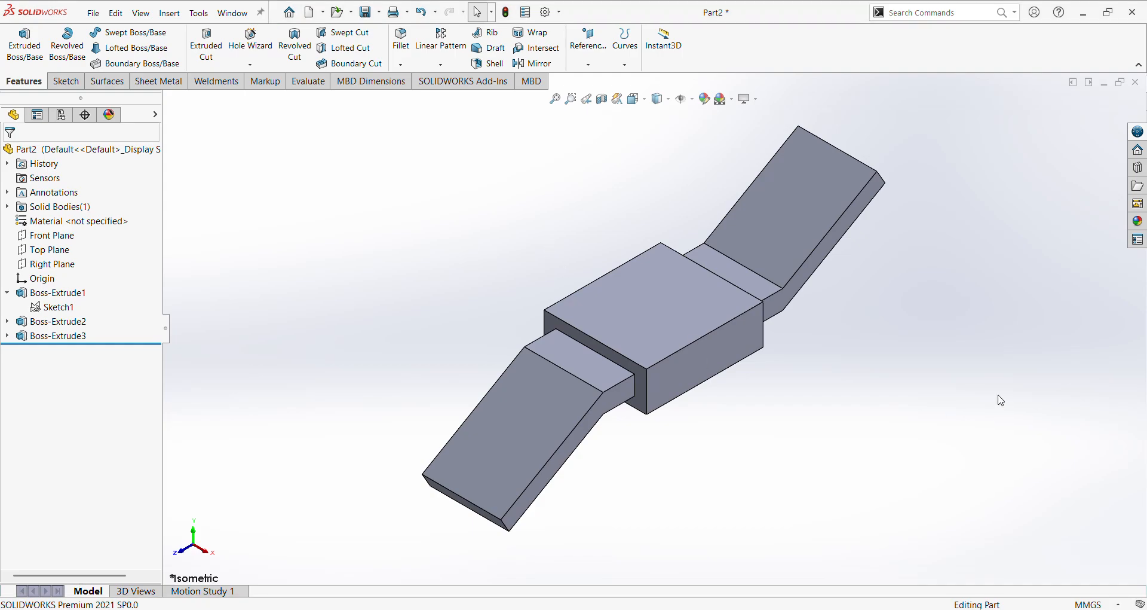
- Check the corner radius in SJKD.pdf and fillet the four outer corner edges of both arms with a 10 mm radius
key("alt+Tab")
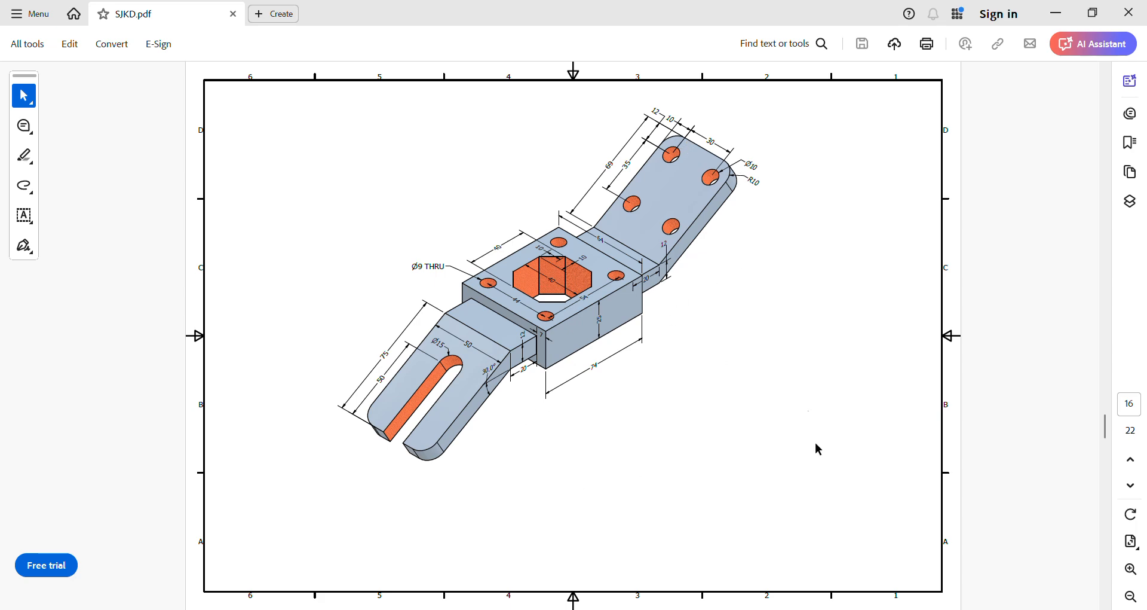
key("alt+Tab")
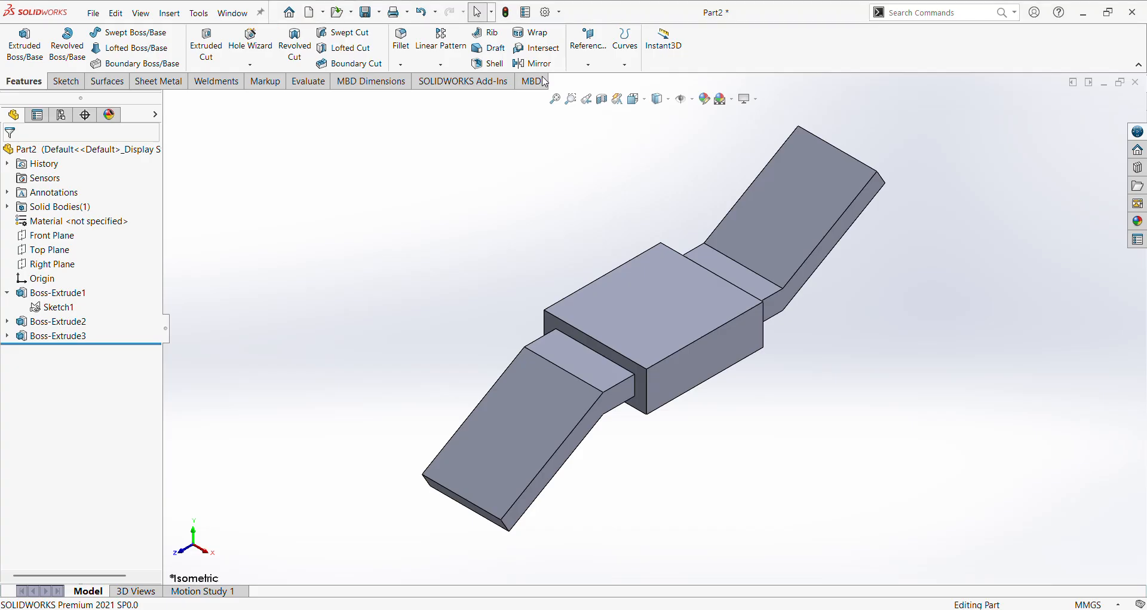
left_click(399, 43)
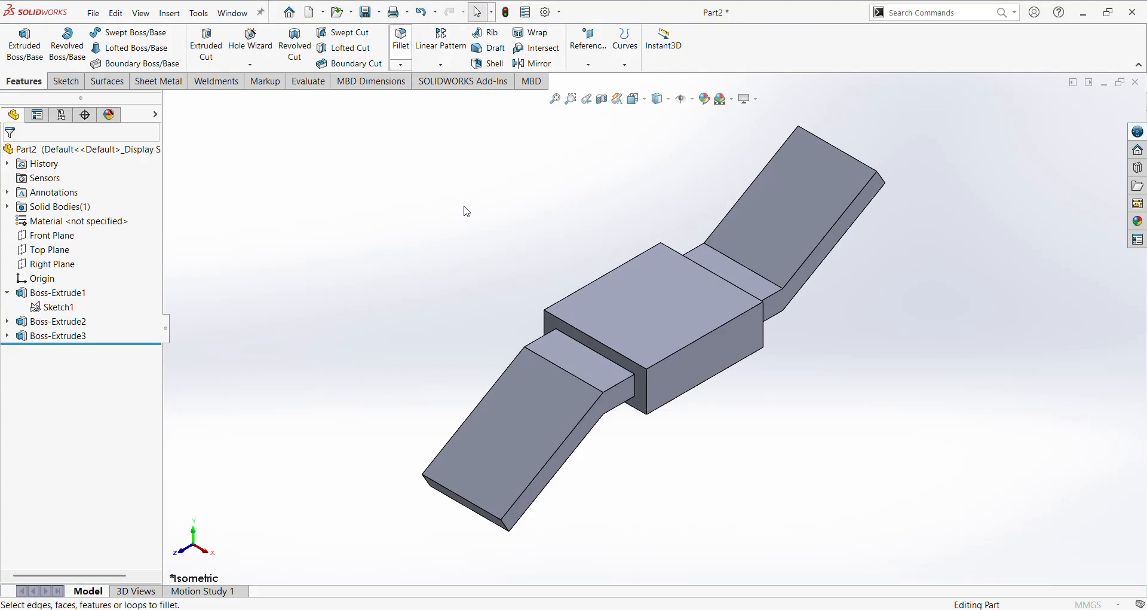
left_click(884, 183)
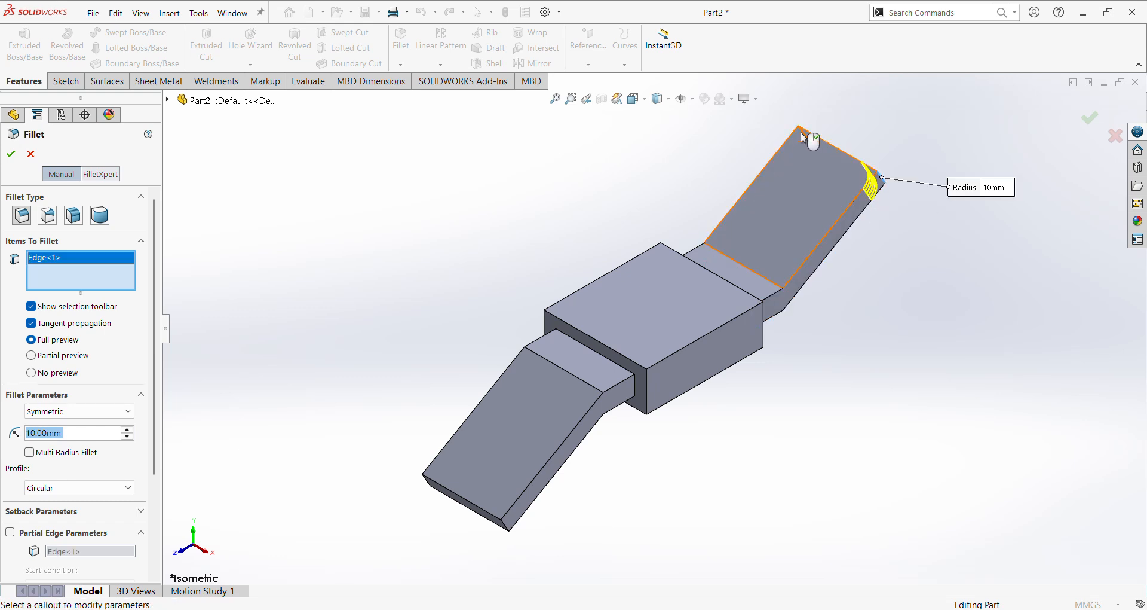
left_click(801, 132)
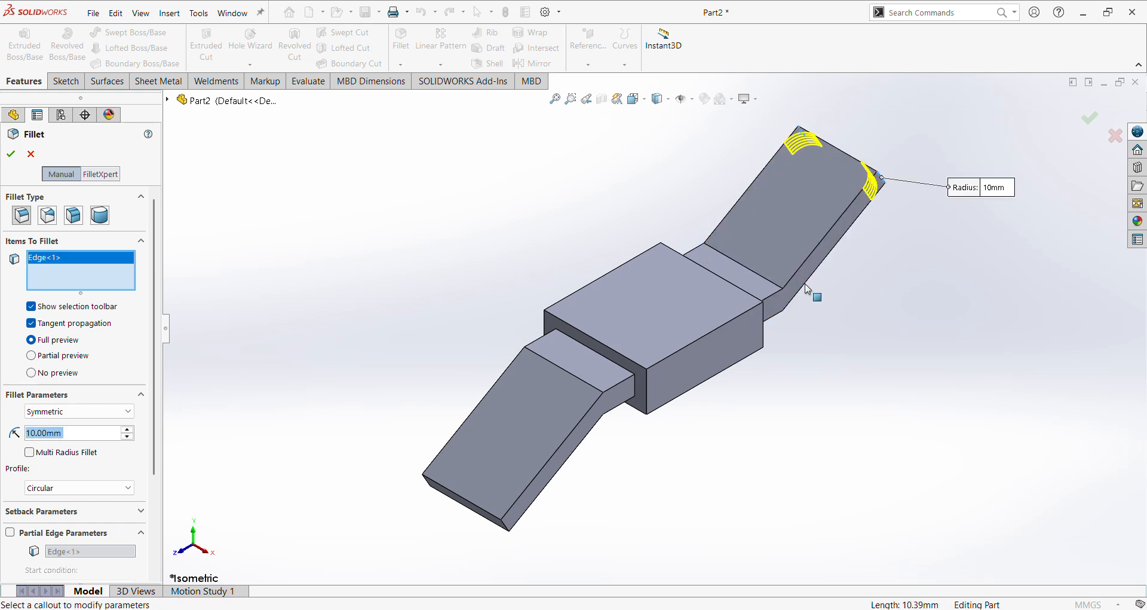
left_click(509, 527)
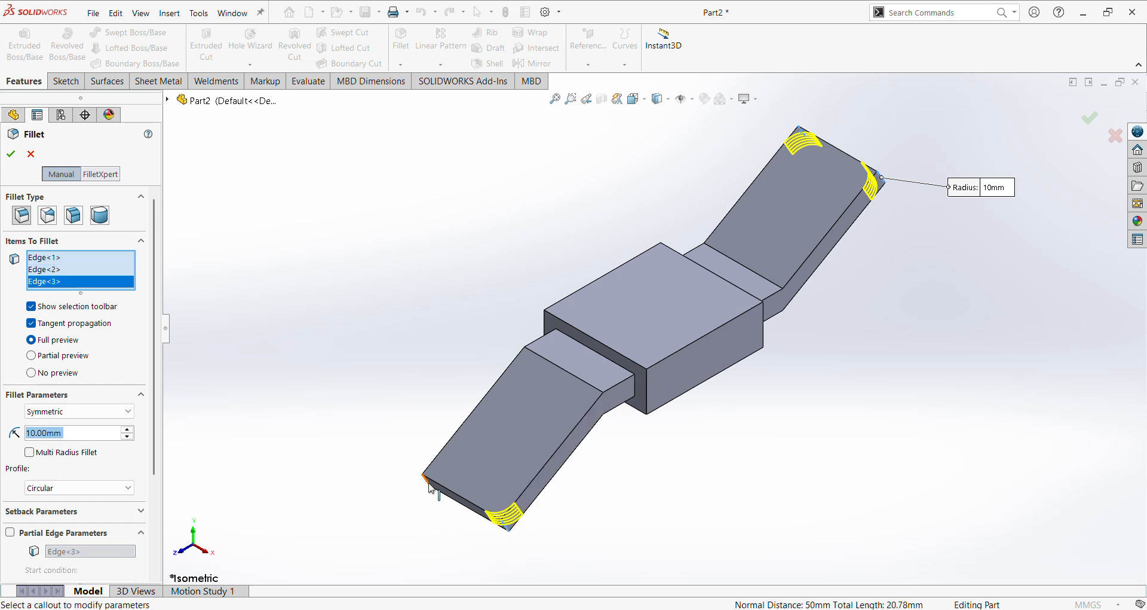
left_click(430, 485)
left_click(16, 156)
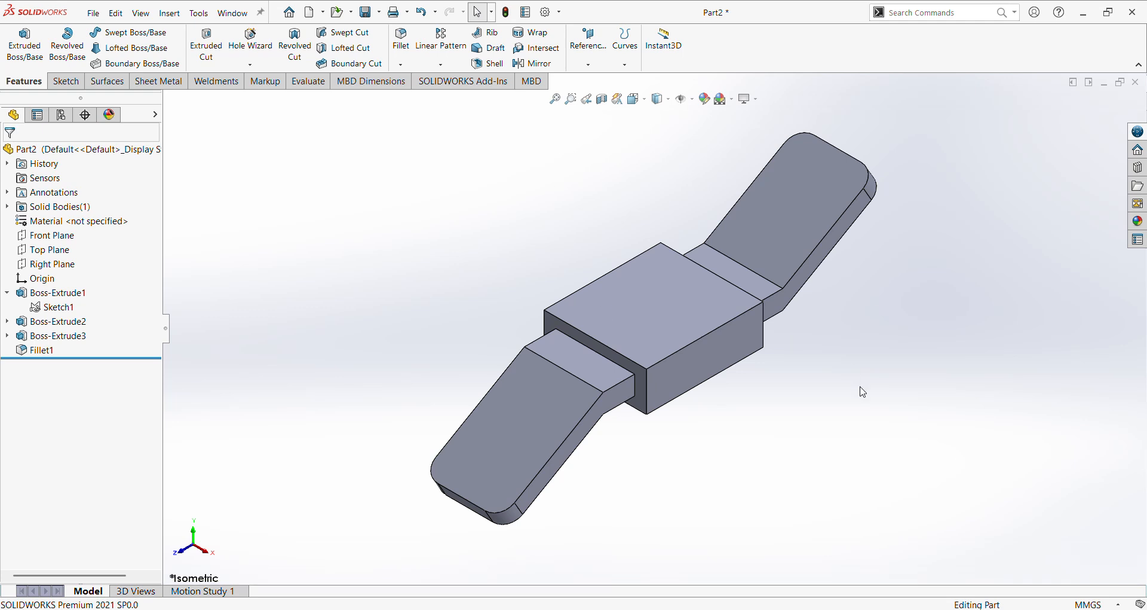
- Start a sketch on the central block's top face and draw an origin-centred rectangle about 30 by 23 mm, consulting the SJKD.pdf drawing
left_click(661, 311)
left_click(714, 258)
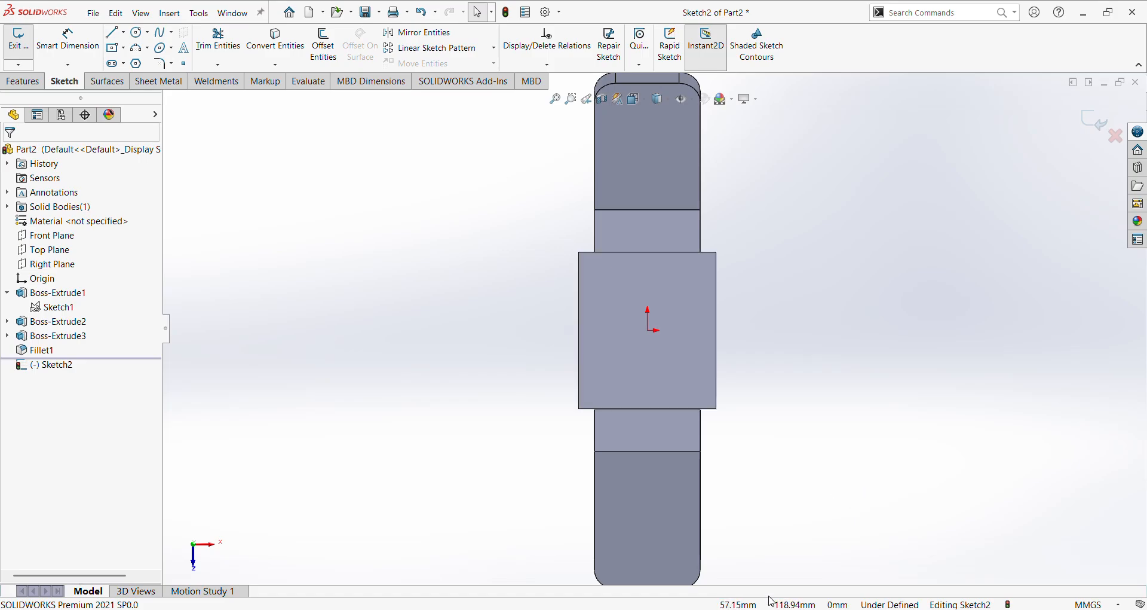
key("alt+Tab")
left_click(113, 47)
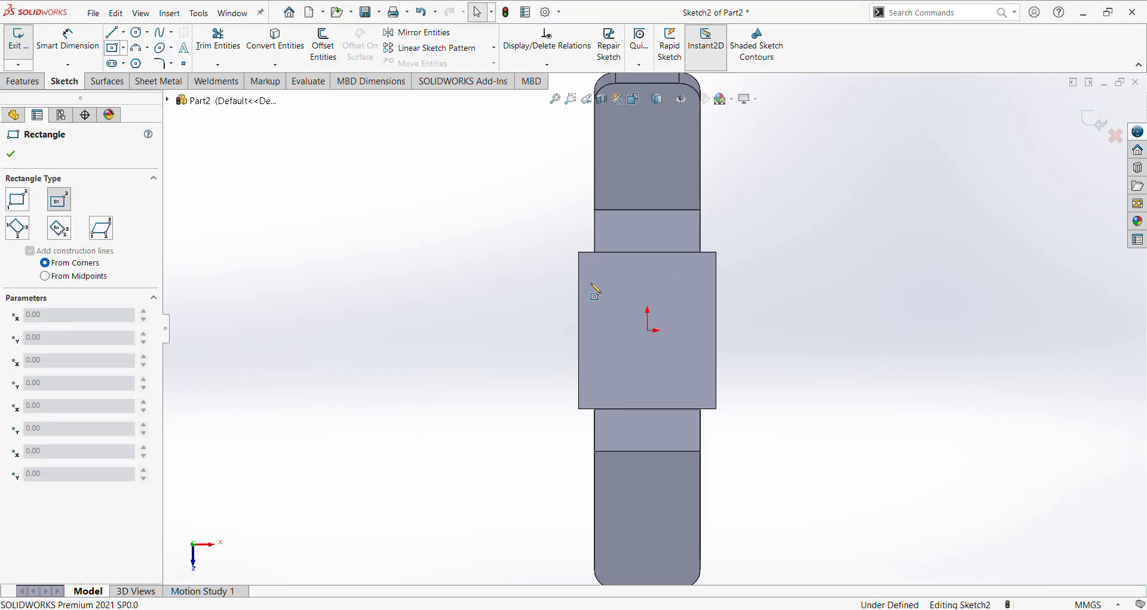
left_click(649, 331)
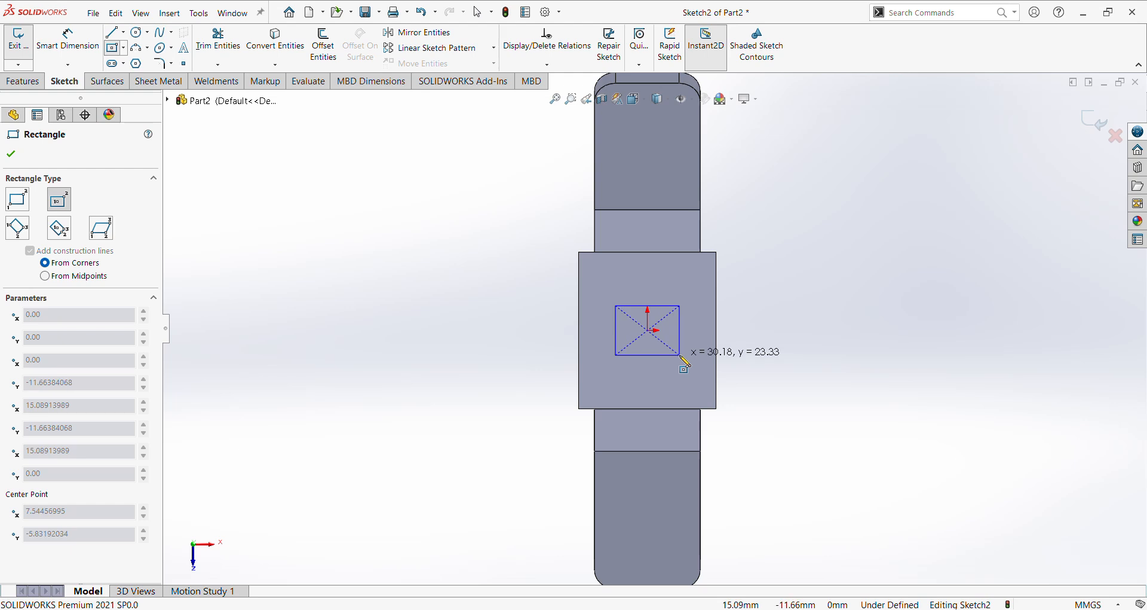
left_click(680, 354)
- Dimension the centred rectangle's upper horizontal edge to 40 mm
right_click(802, 310)
left_click(915, 272)
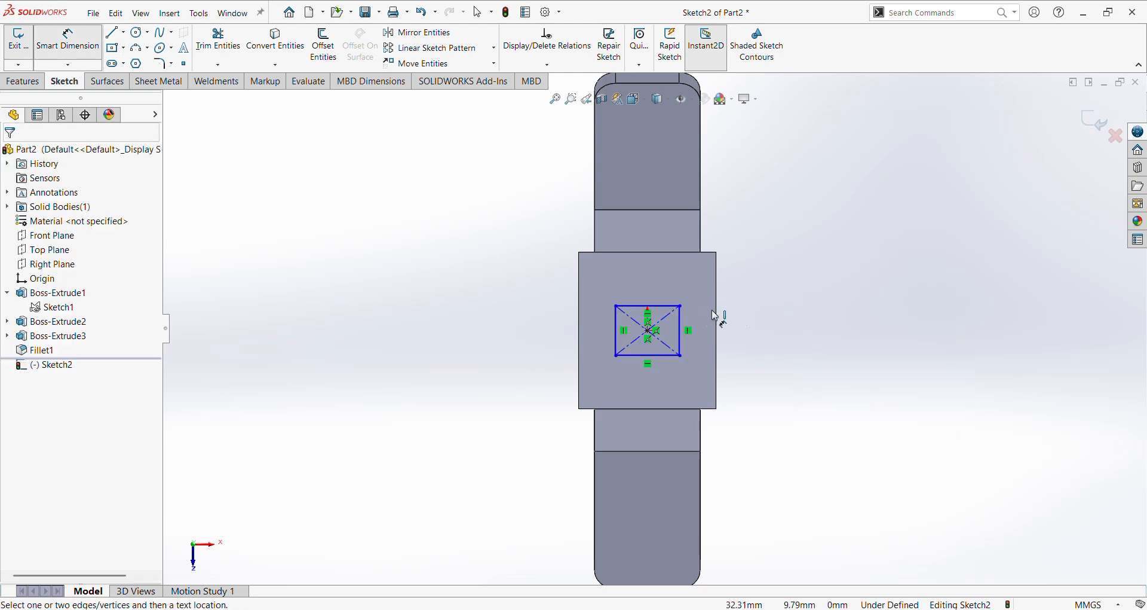
left_click(670, 307)
left_click(666, 280)
type("40")
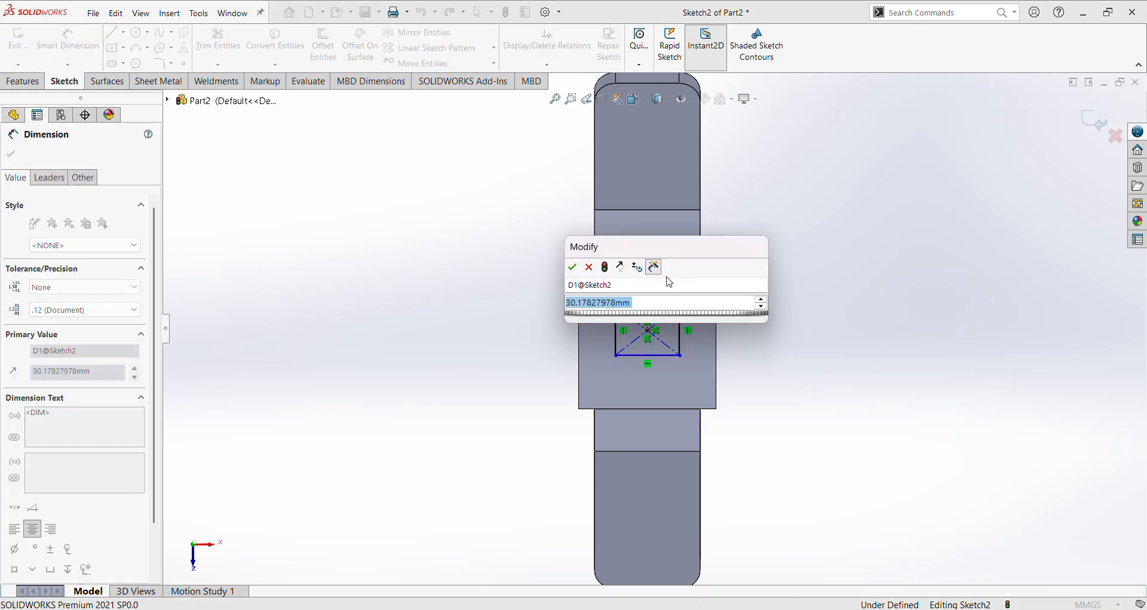
key("Return")
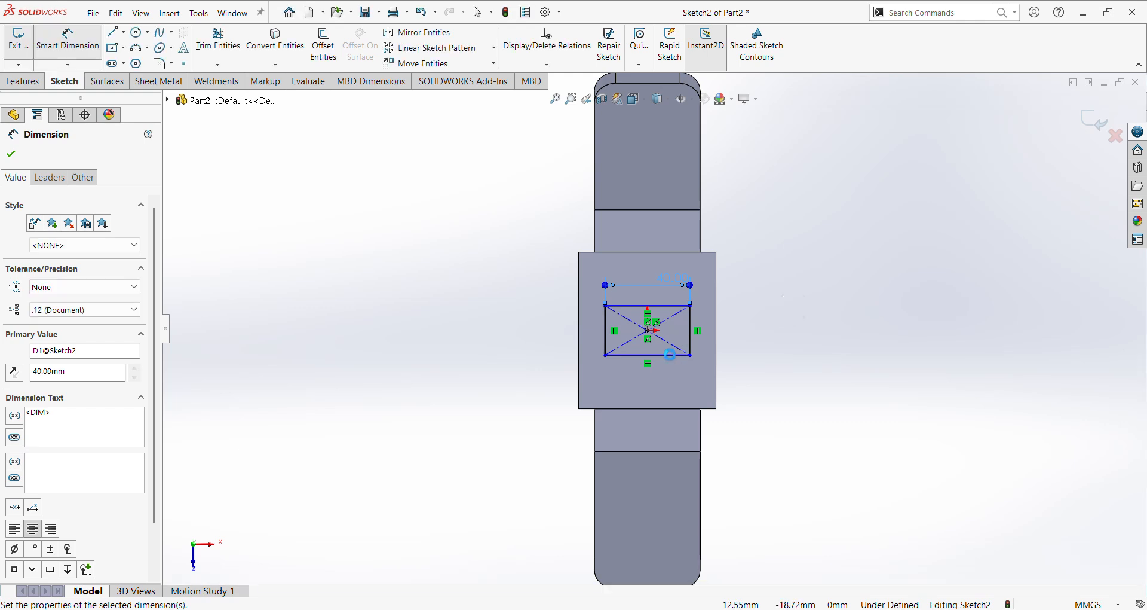
left_click(669, 355)
left_click(657, 383)
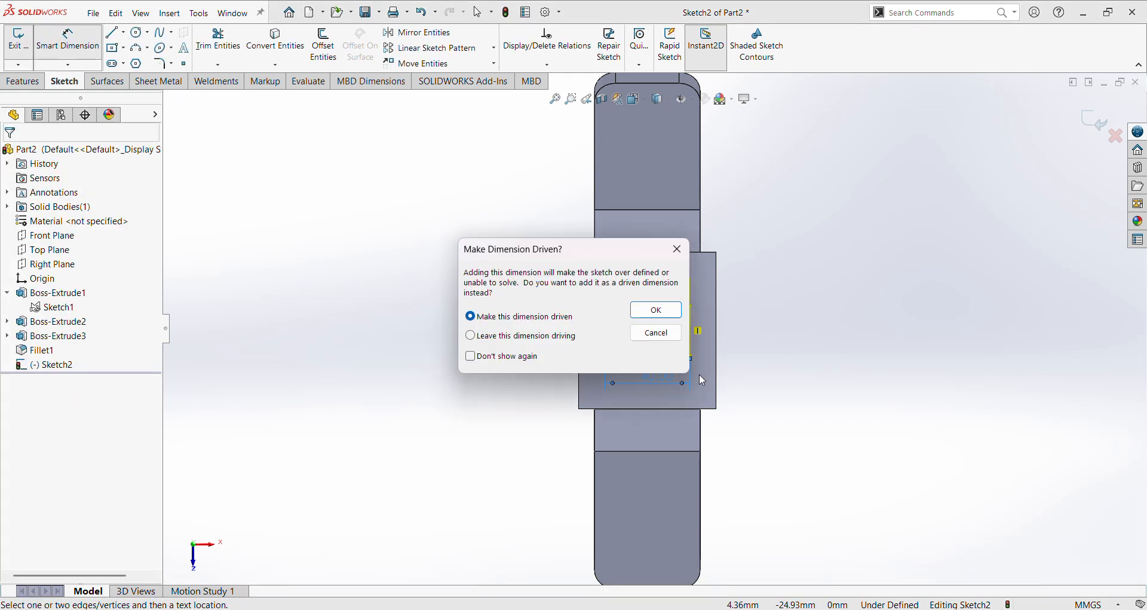
left_click(657, 332)
- Dimension the centred rectangle's vertical edge to 40 mm and close the sketch
left_click(691, 345)
left_click(711, 339)
type("40")
key("Return")
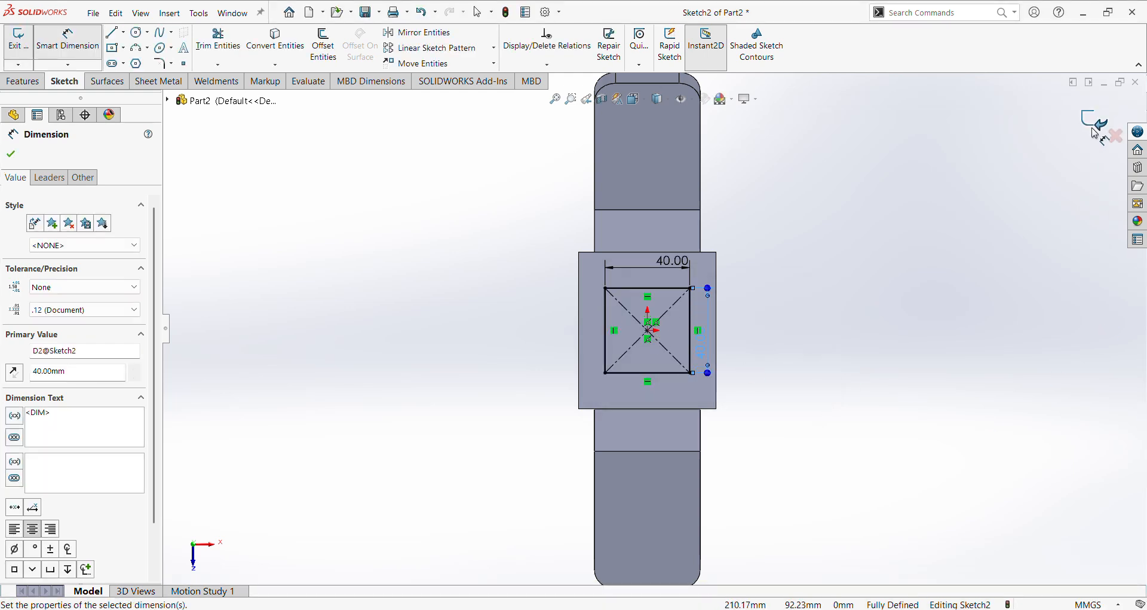
left_click(1095, 133)
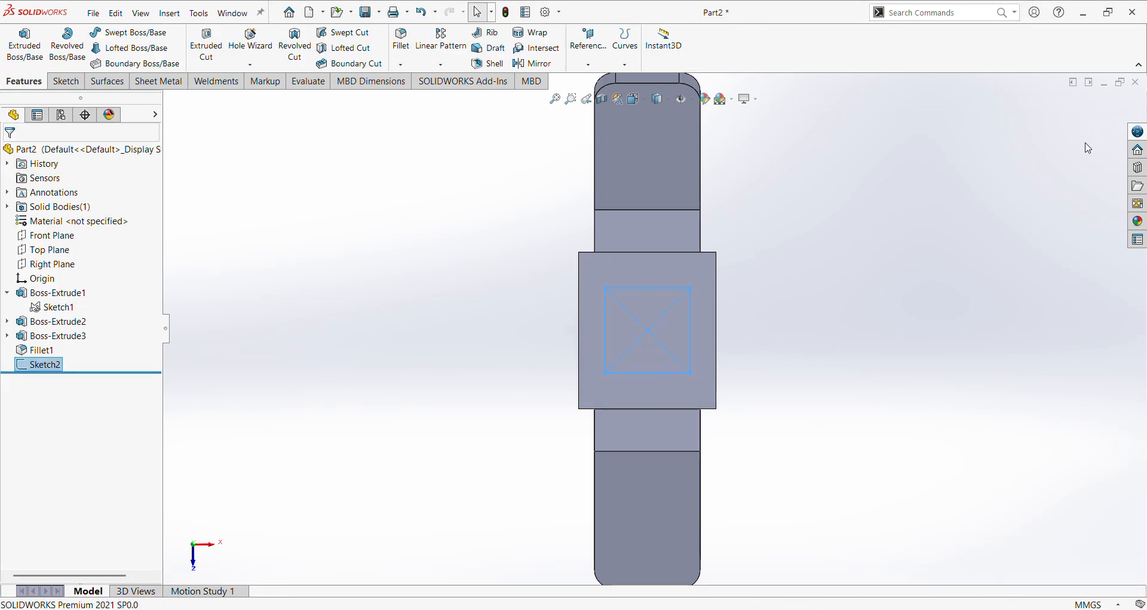
- Cut the square profile out of the central block with the Through All - Both end condition and show the part in isometric view
left_click(206, 43)
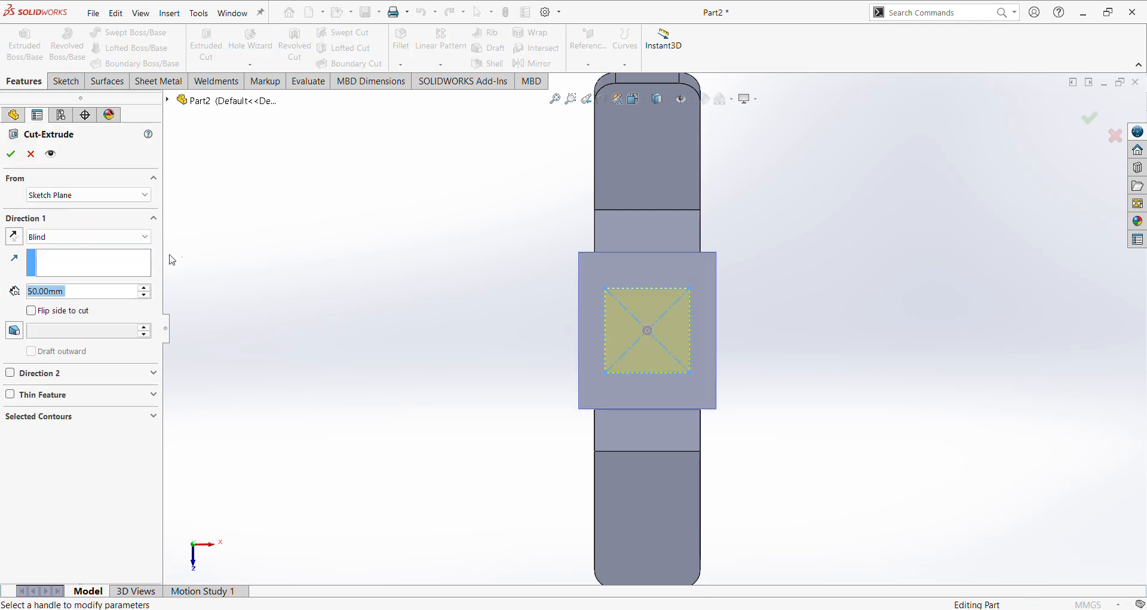
left_click(133, 236)
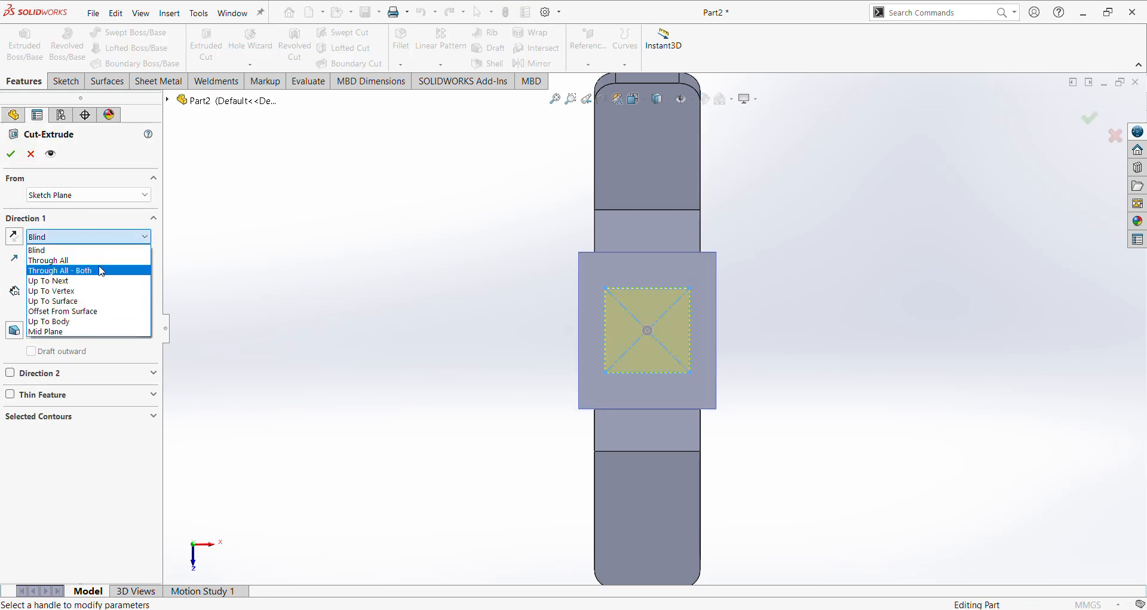
left_click(98, 276)
left_click(11, 154)
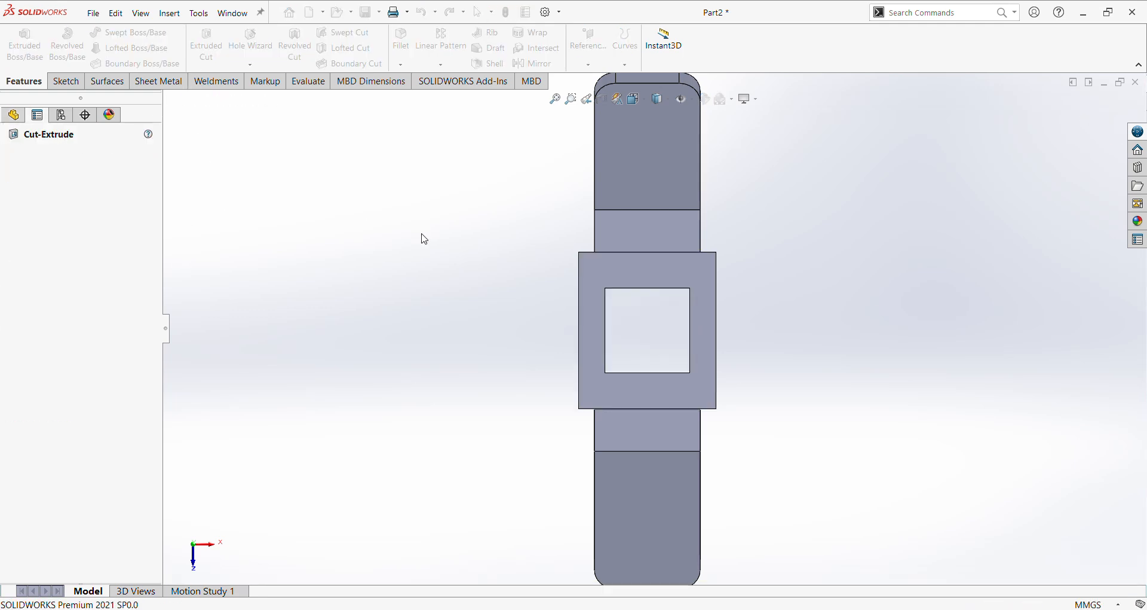
key("ctrl+7")
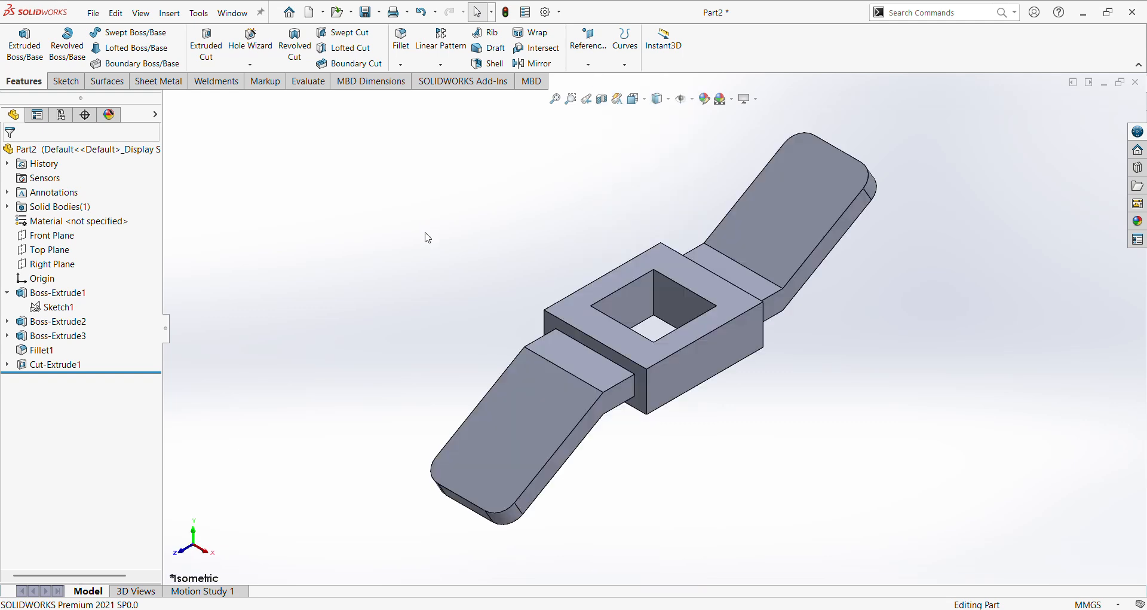
- Chamfer the four inner corner edges of the square cutout at 10 mm and 45 degrees, returning to the isometric view
left_click(400, 64)
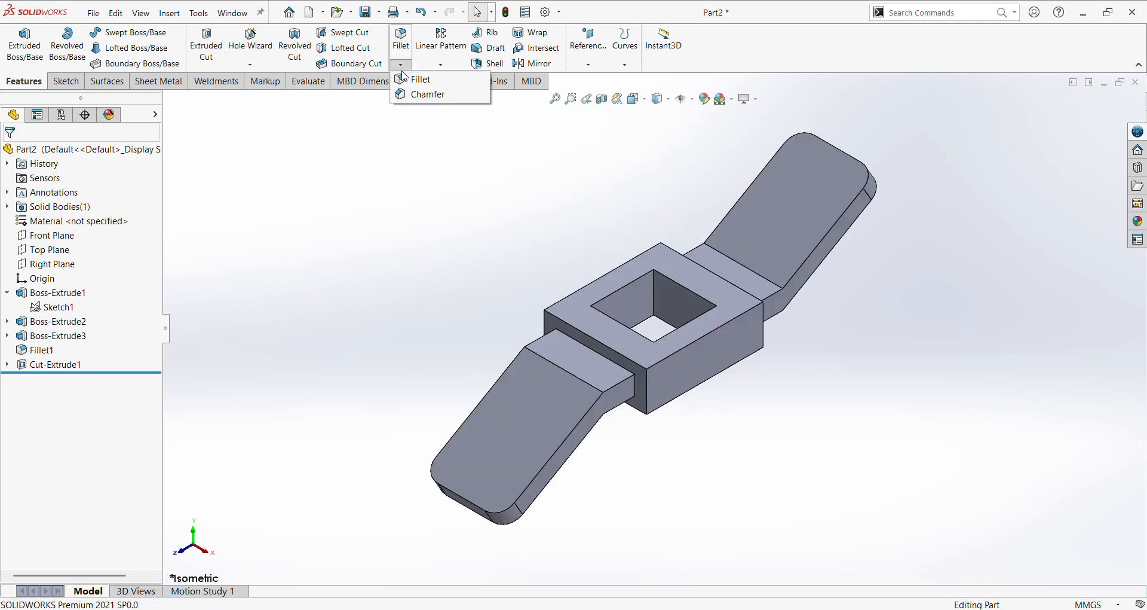
left_click(422, 95)
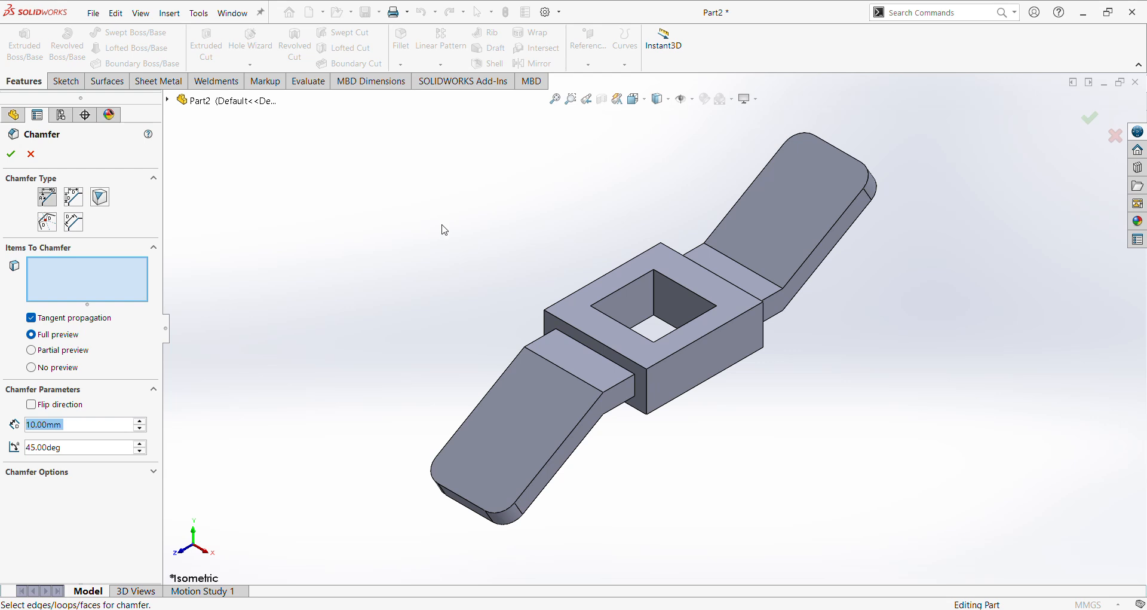
left_click(654, 312)
middle_click_drag(740, 325, 717, 490)
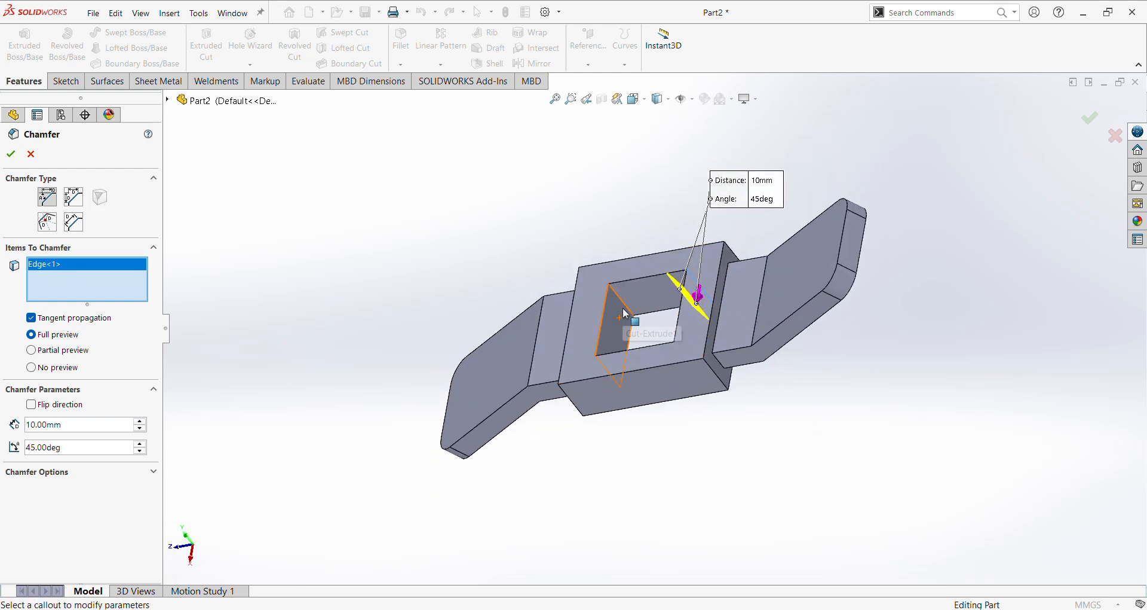
left_click(626, 313)
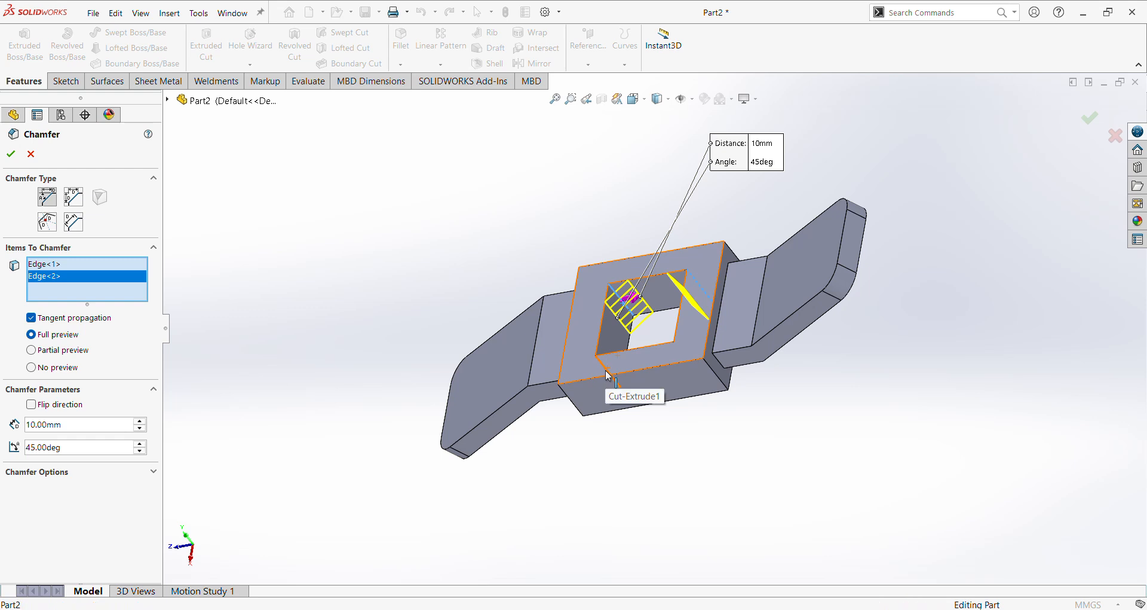
left_click(609, 375)
left_click(684, 356)
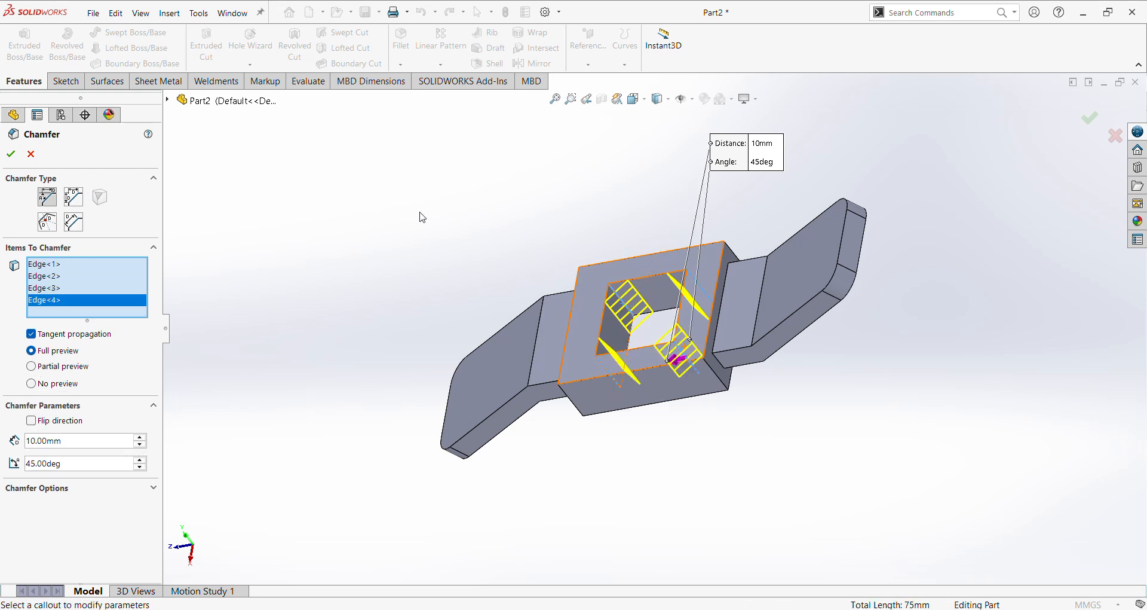
left_click(10, 154)
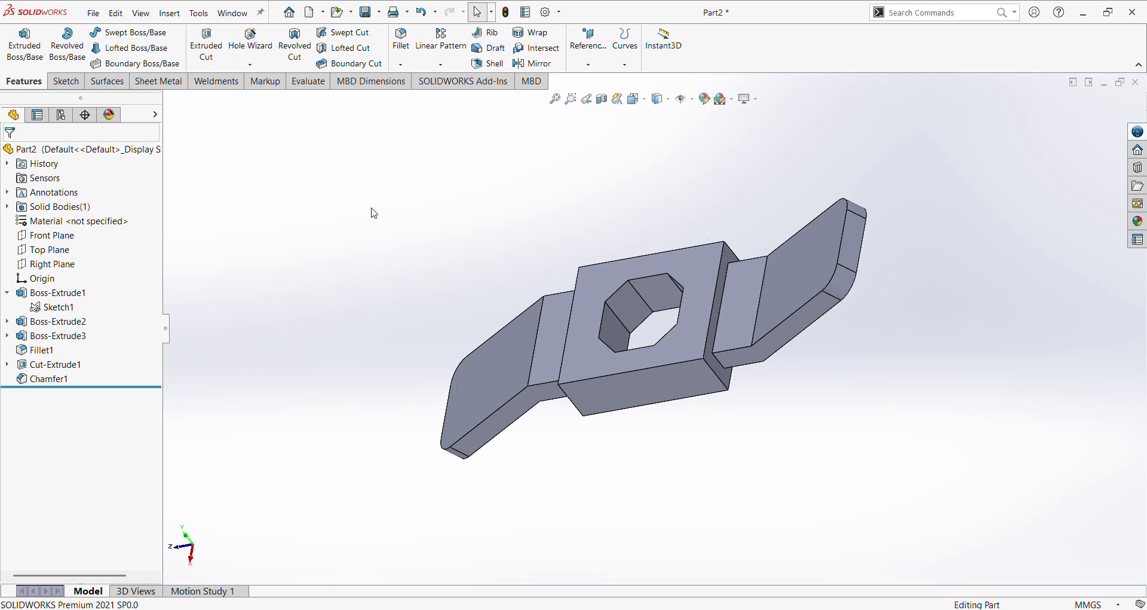
key("ctrl+7")
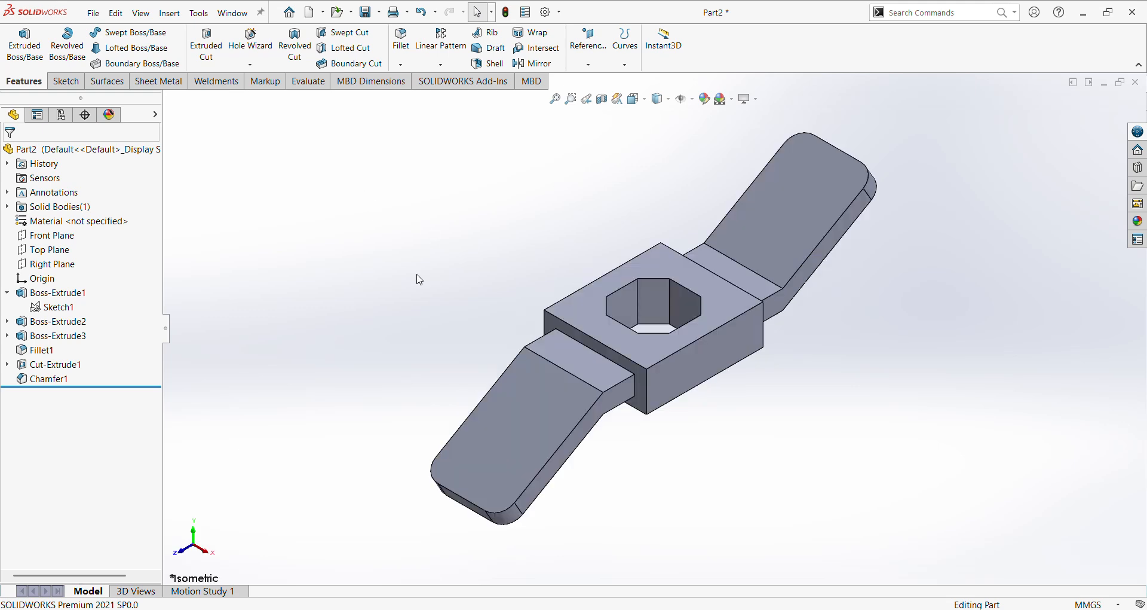
- Start a sketch on the downward-sloping arm's upper face and draw an origin-aligned lengthwise straight slot, about 48 by 14 mm, extending past the arm's end
left_click(481, 454)
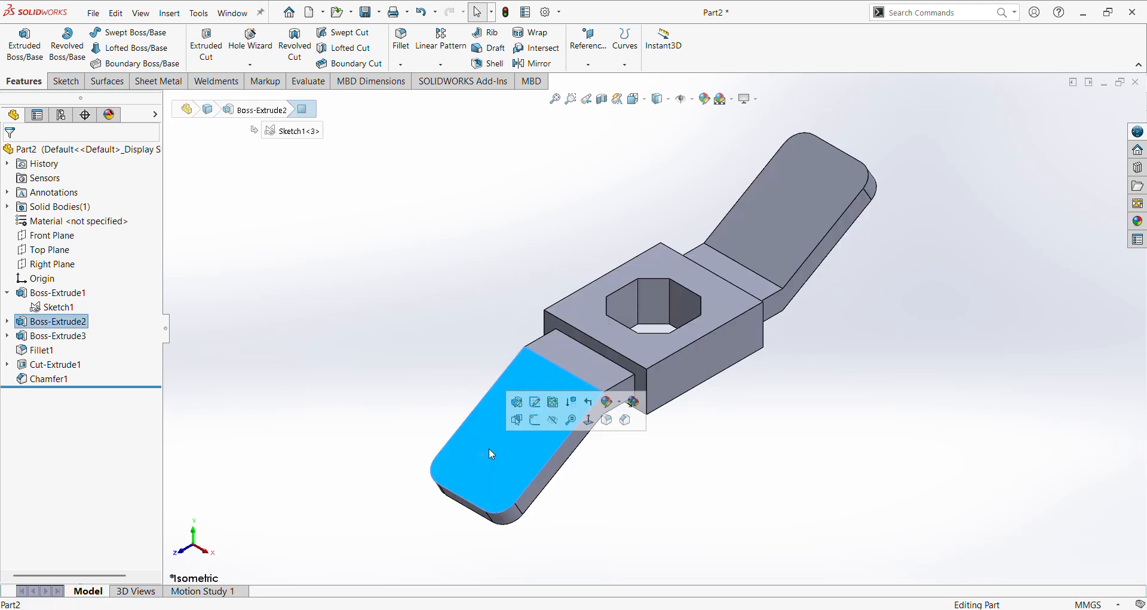
left_click(536, 424)
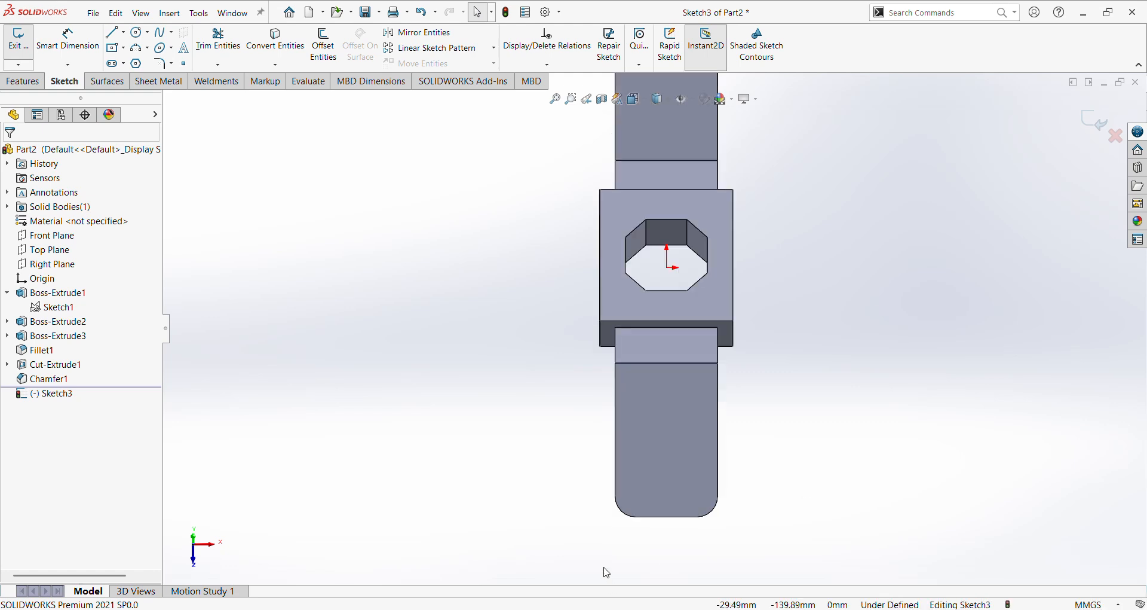
left_click(114, 64)
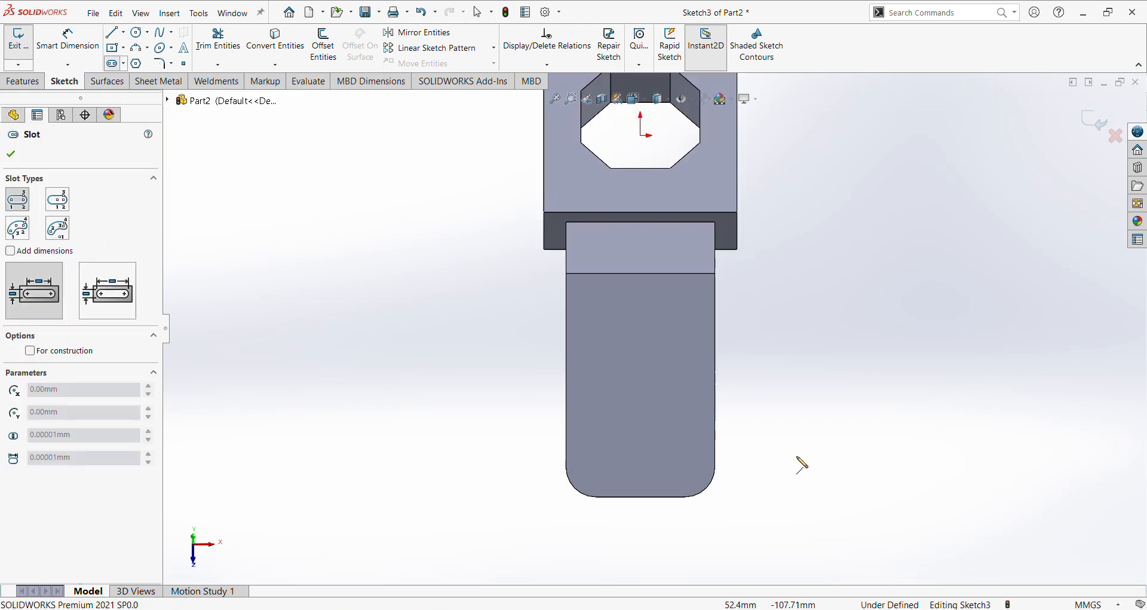
left_click(641, 376)
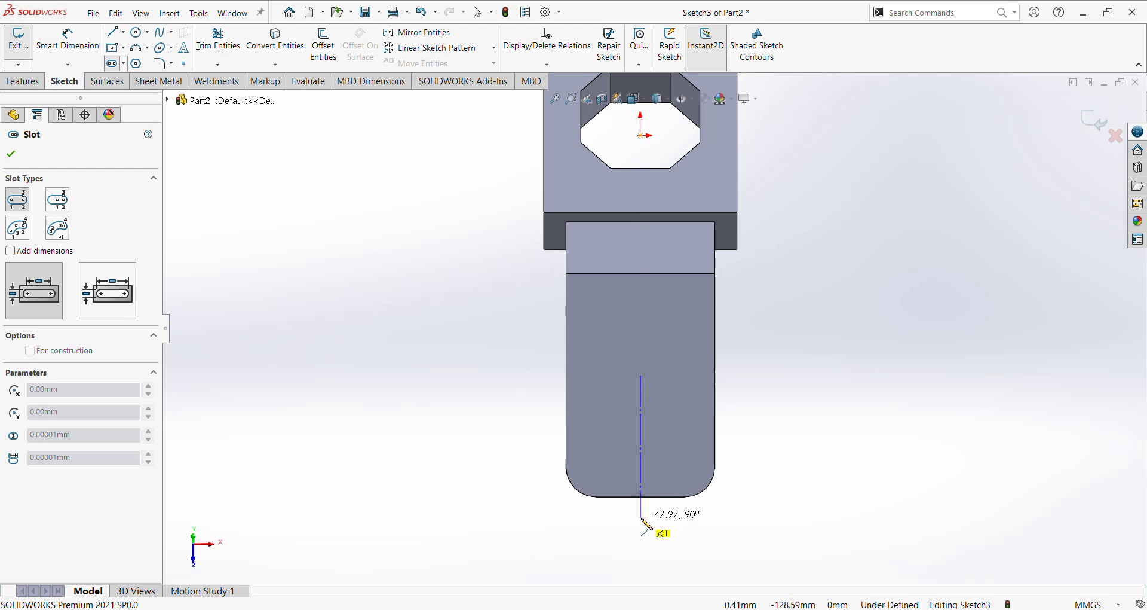
left_click(641, 519)
left_click(663, 537)
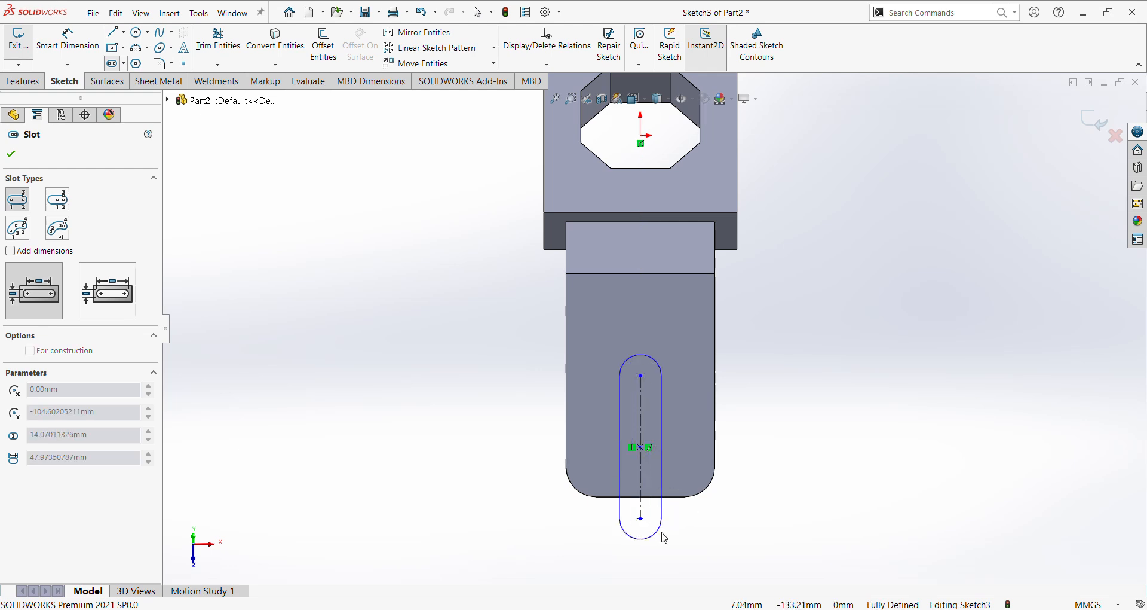
- Consult the SJKD.pdf drawing and dimension the slot's inner arc centre 50 mm from the arm's end edge
right_click(665, 537)
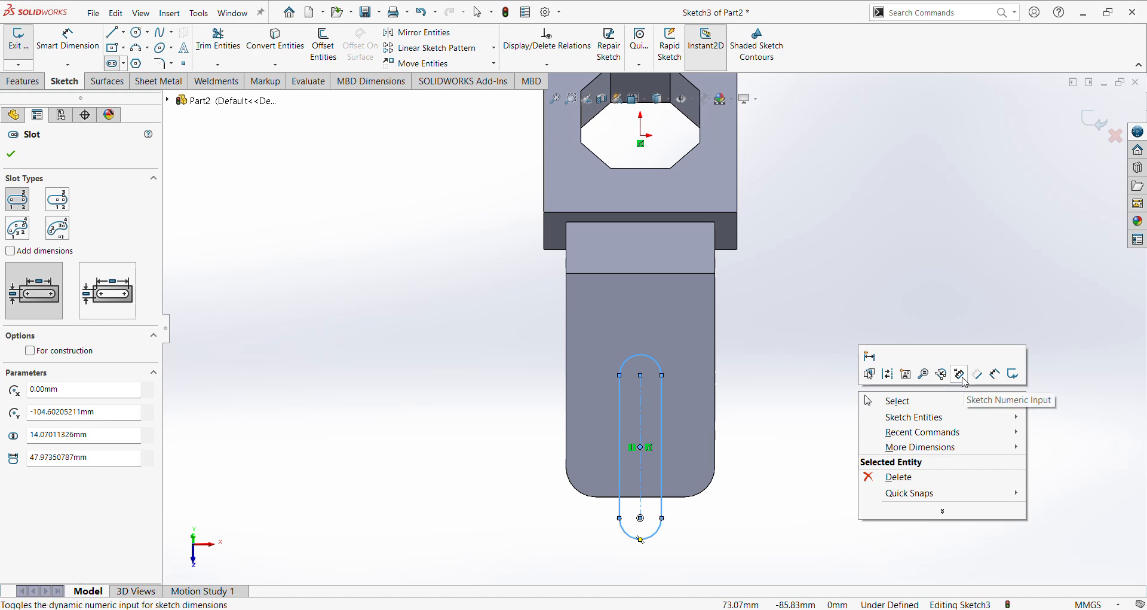
left_click(996, 374)
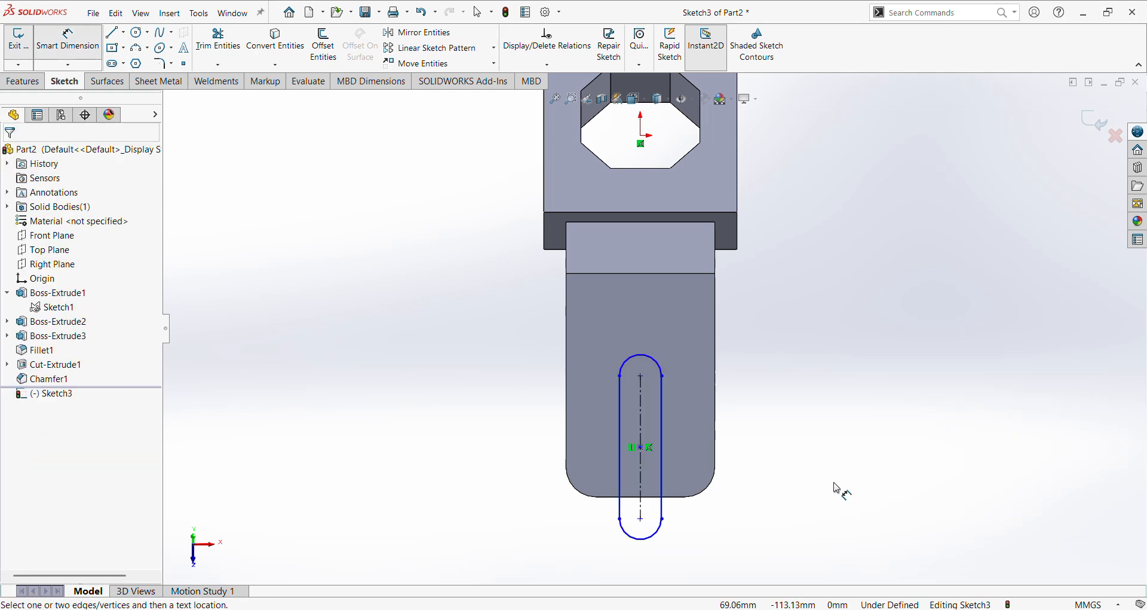
key("alt+Tab")
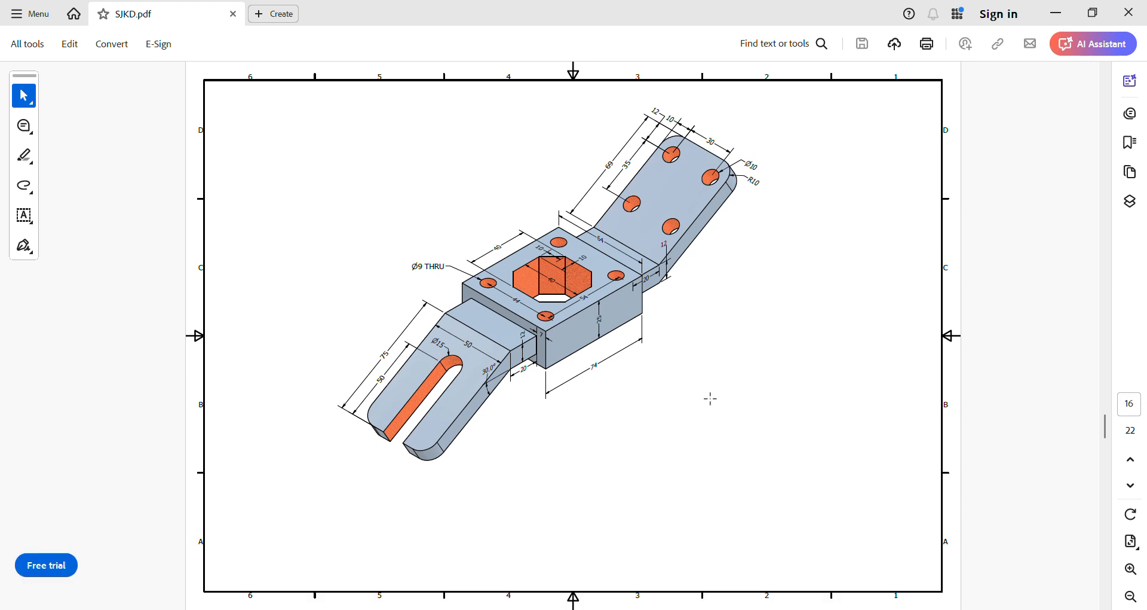
key("alt+Tab")
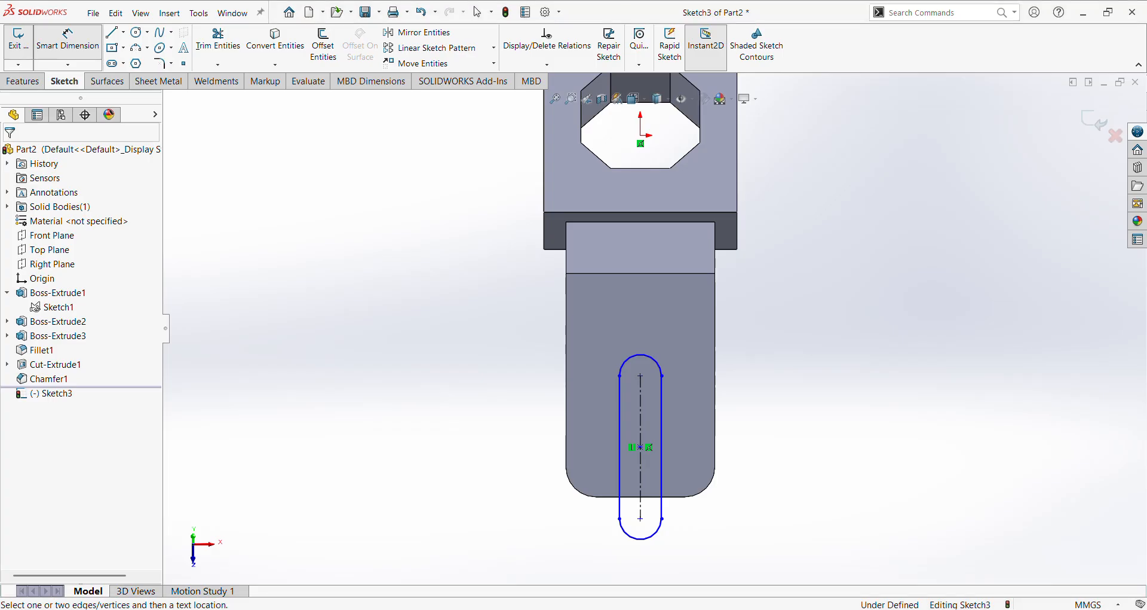
left_click(641, 385)
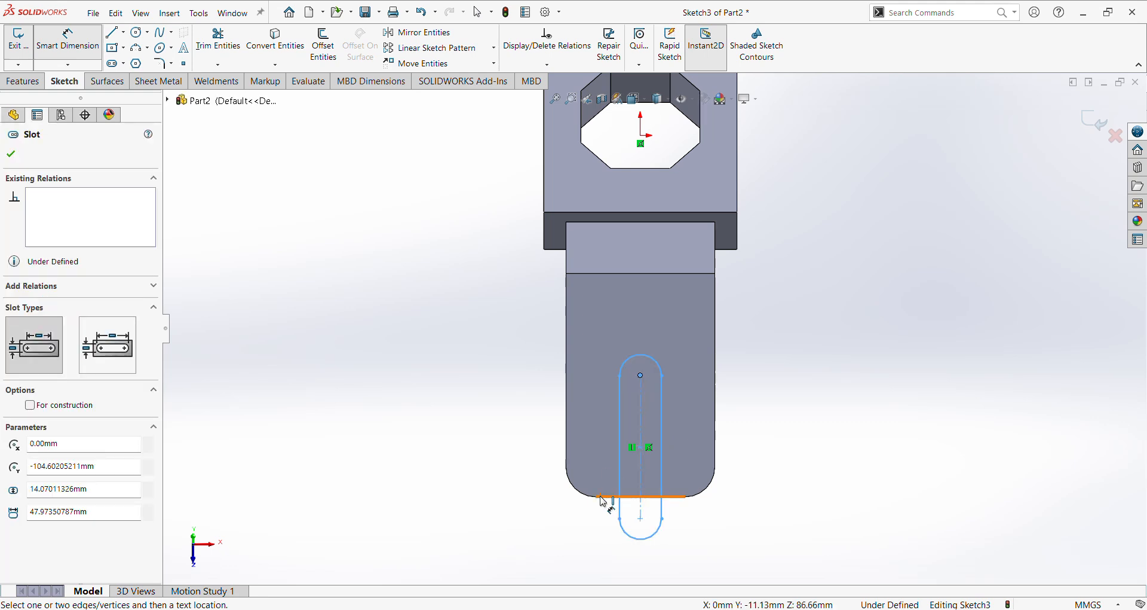
left_click(602, 496)
left_click(509, 436)
type("5")
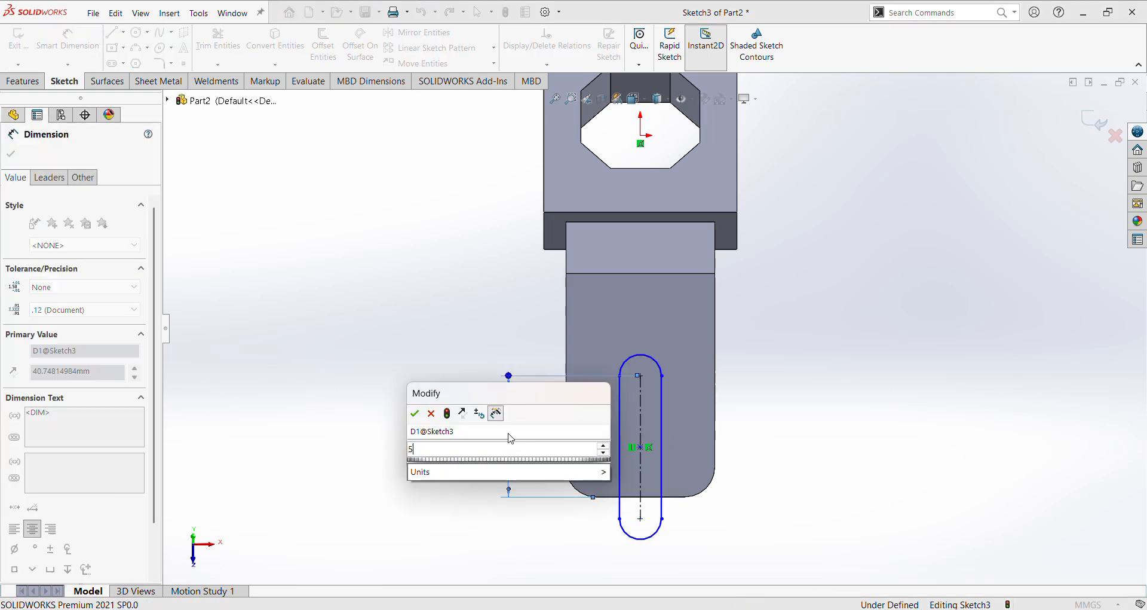
type("0")
key("Return")
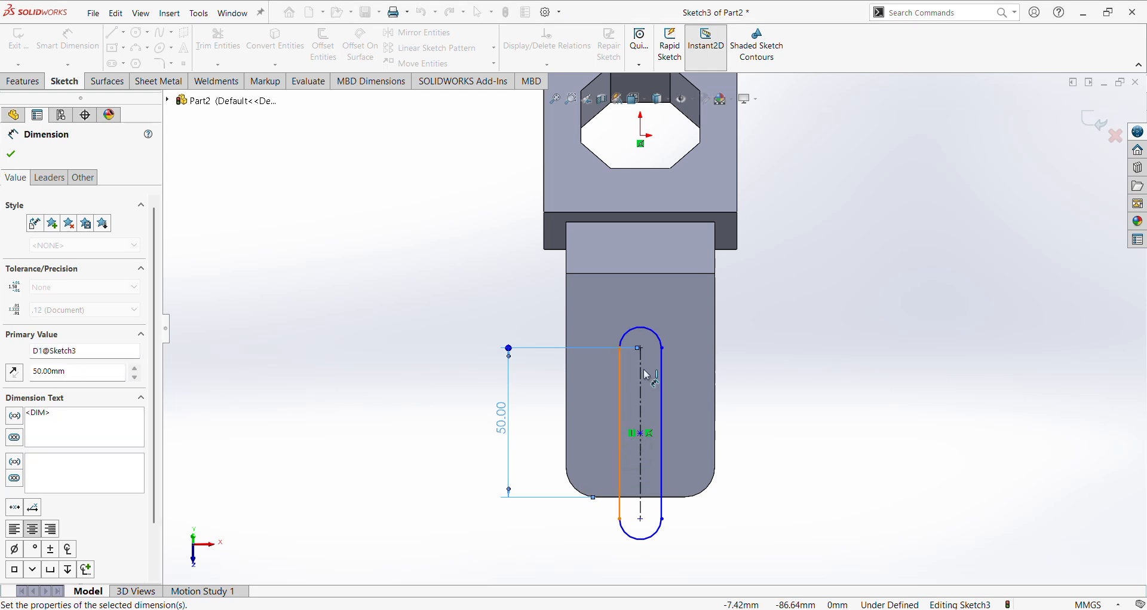
- Dimension the slot's inner end arc to a 7.5 mm radius and close the sketch
left_click(655, 331)
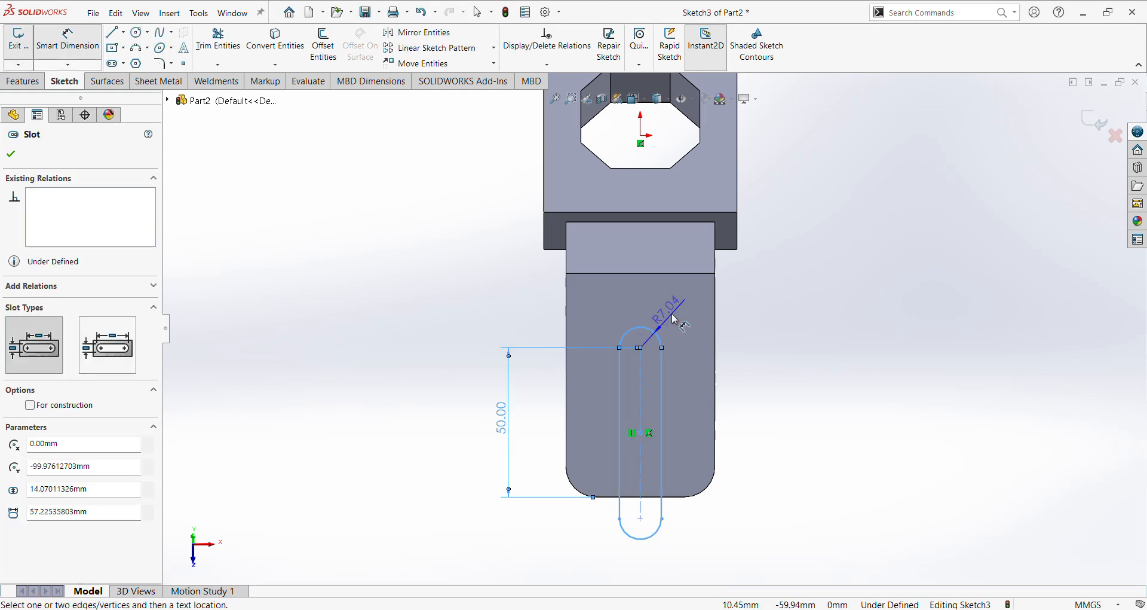
left_click(674, 319)
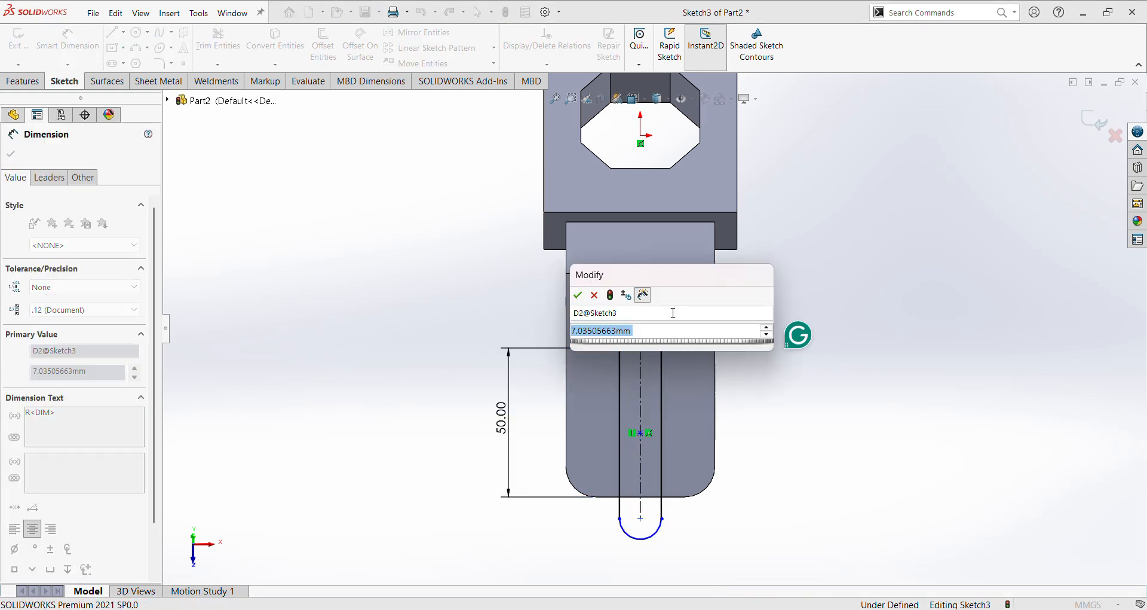
key("Escape")
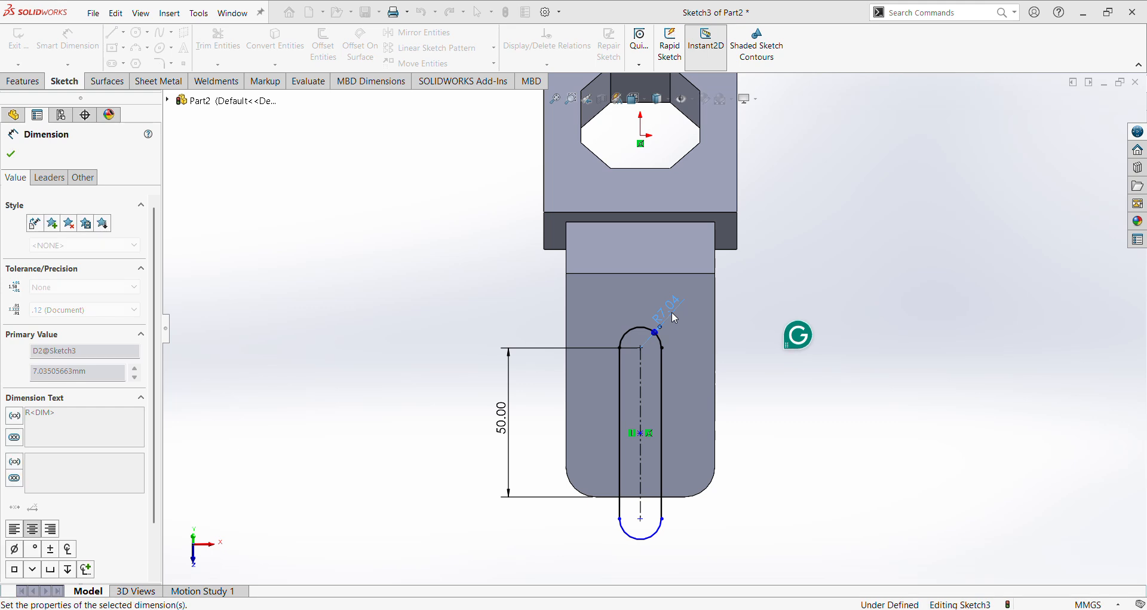
type("7.5")
key("Return")
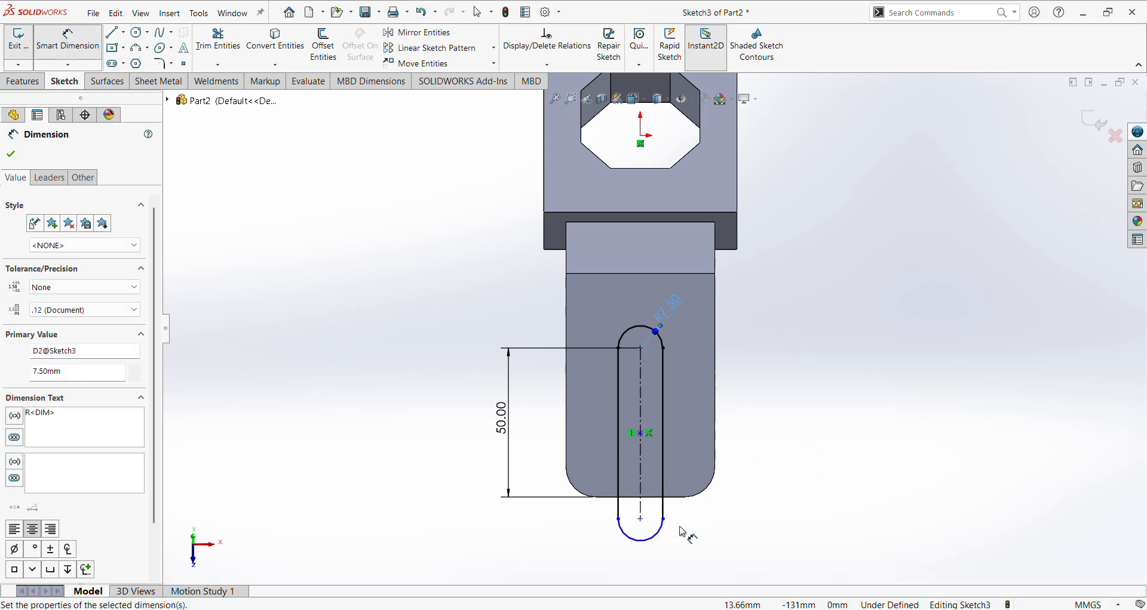
left_click(723, 519)
right_click(803, 429)
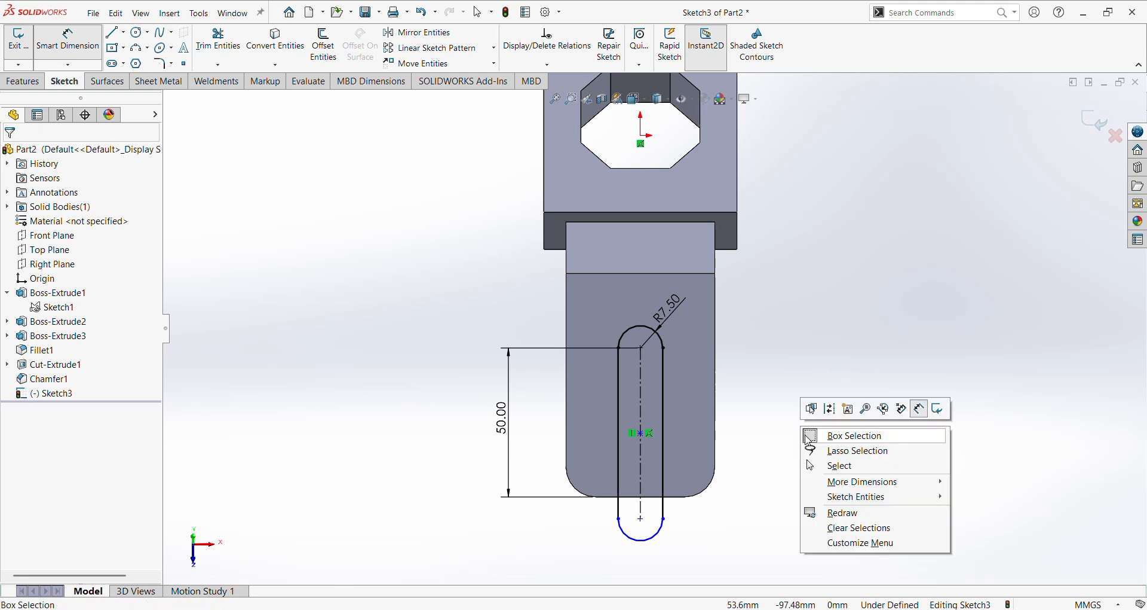
left_click(848, 466)
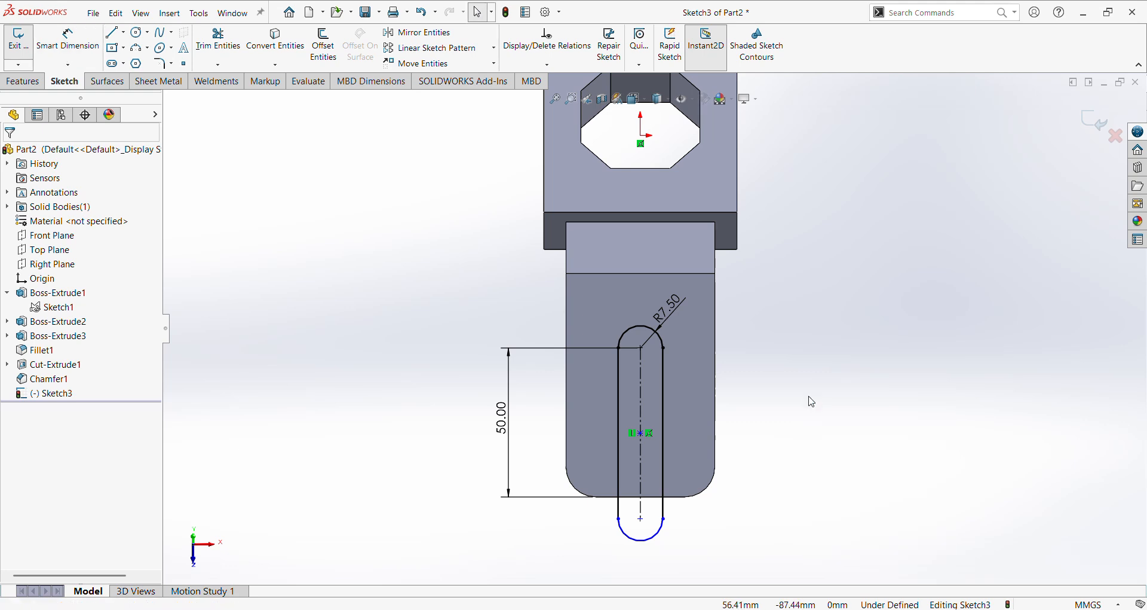
left_click(664, 525)
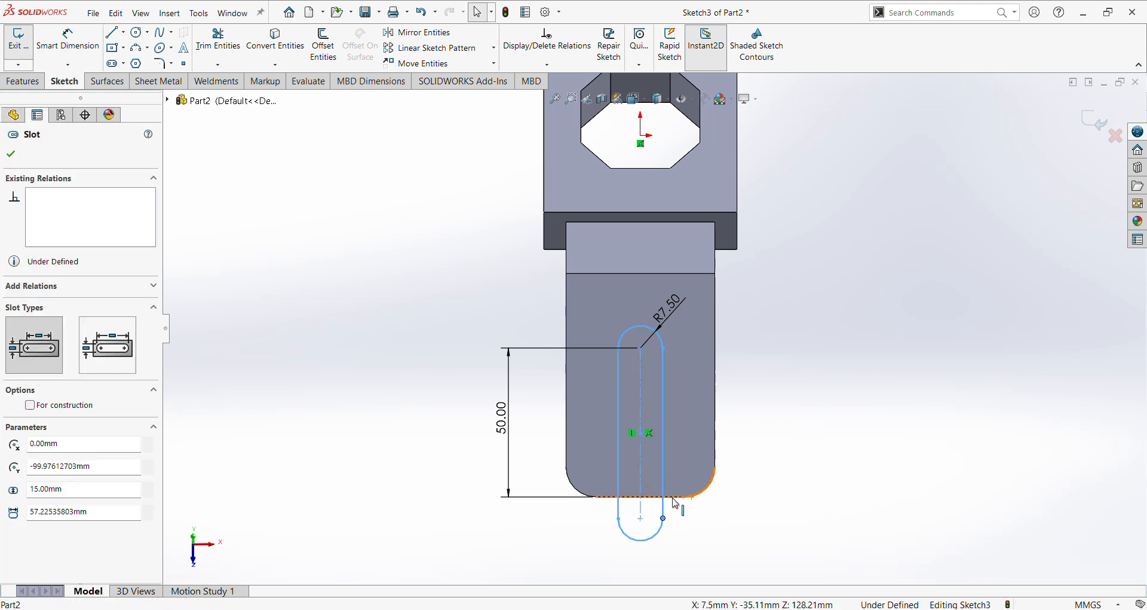
double_click(667, 542)
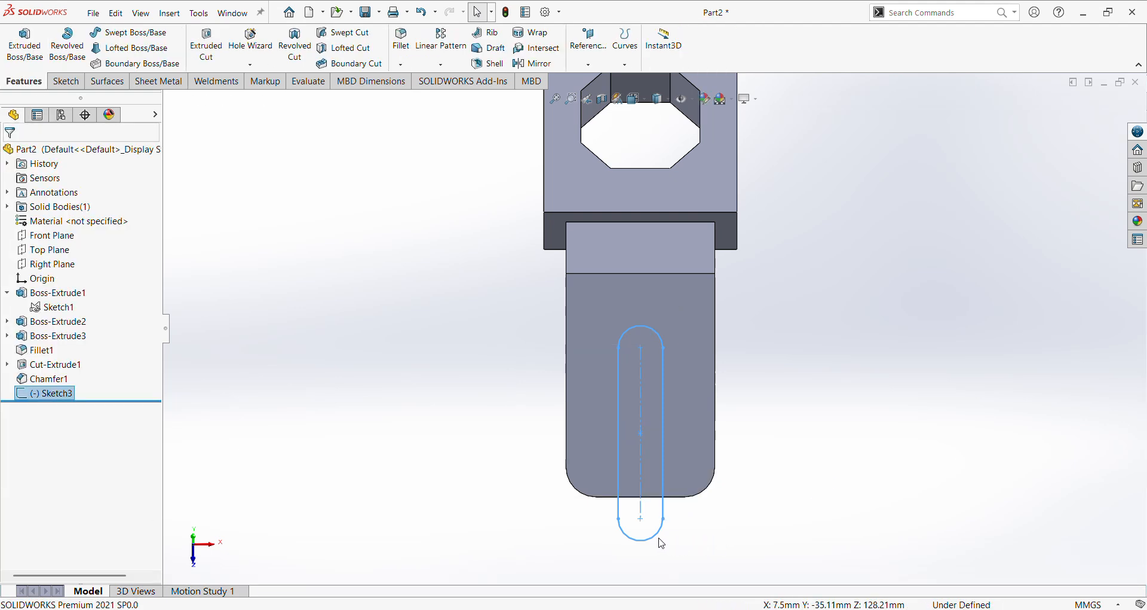
left_click(669, 500)
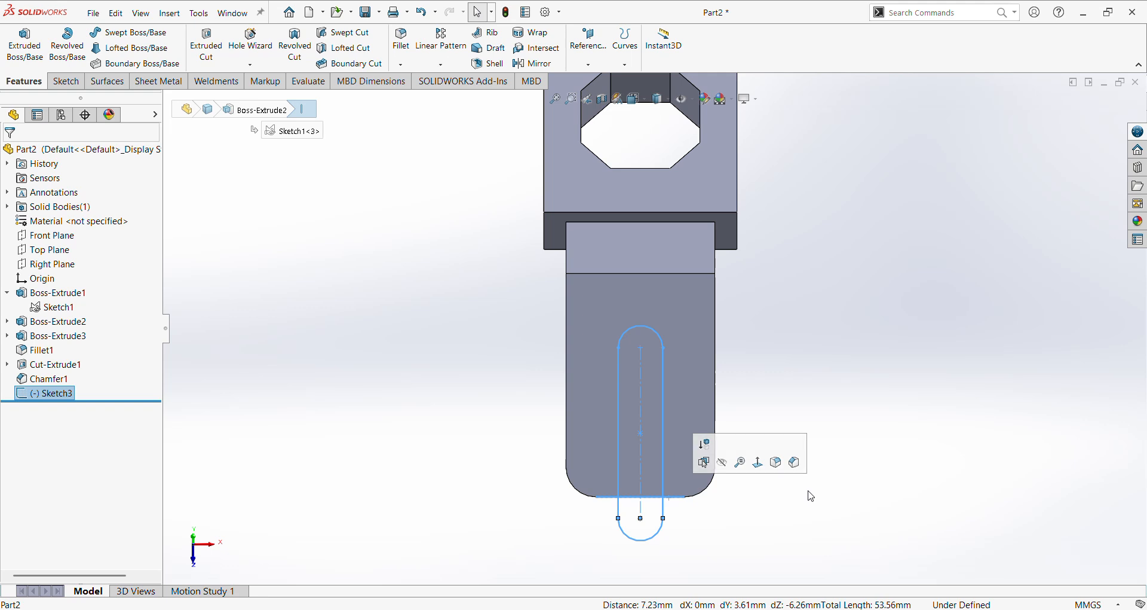
left_click(839, 502)
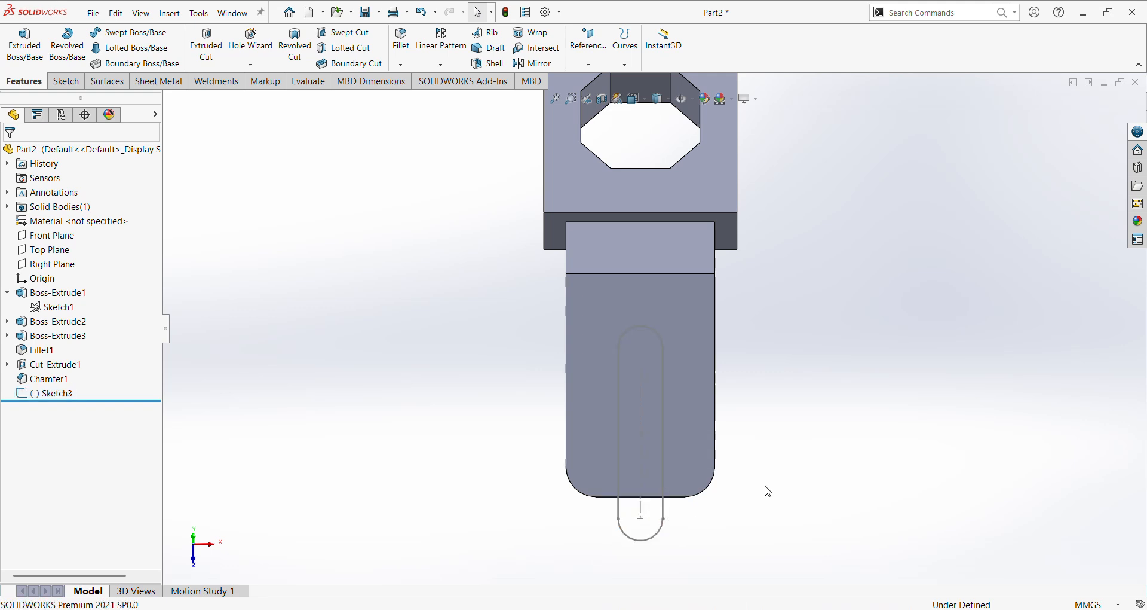
left_click(82, 399)
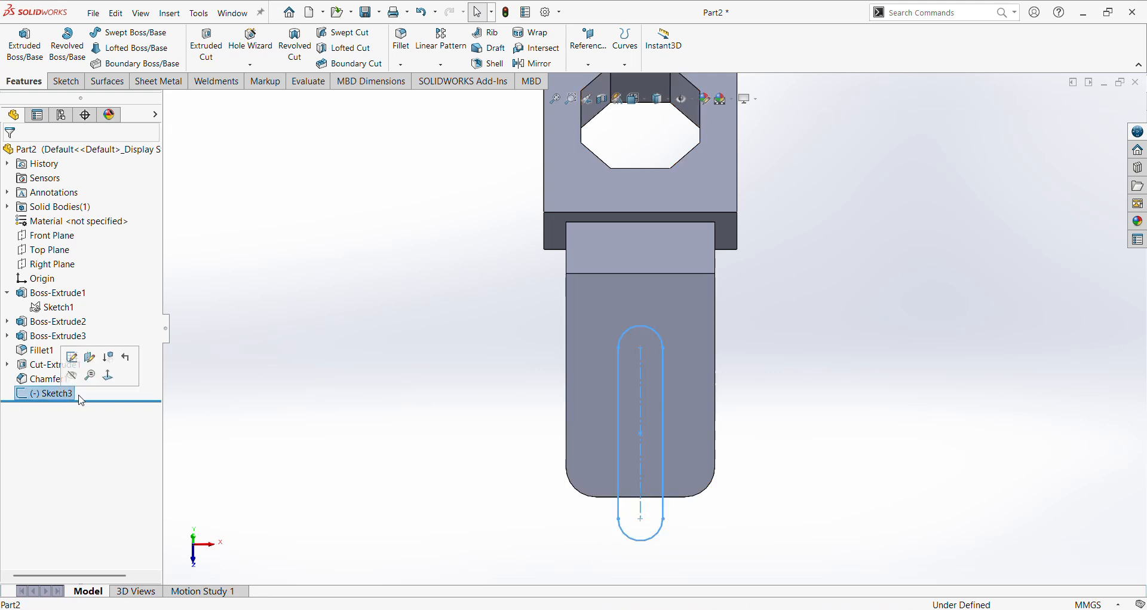
left_click(948, 132)
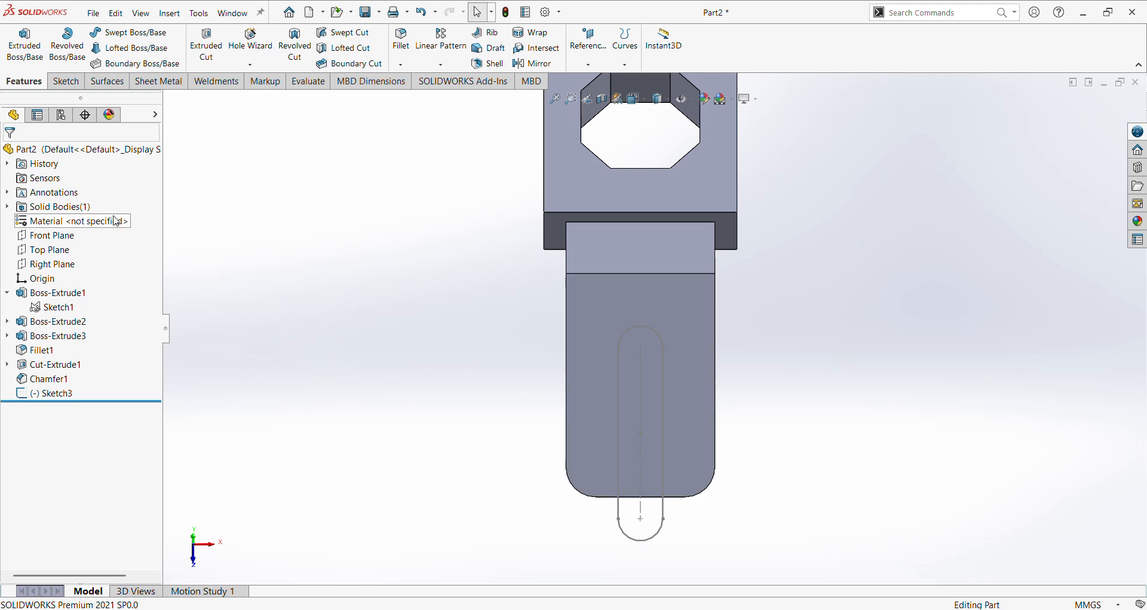
left_click(207, 48)
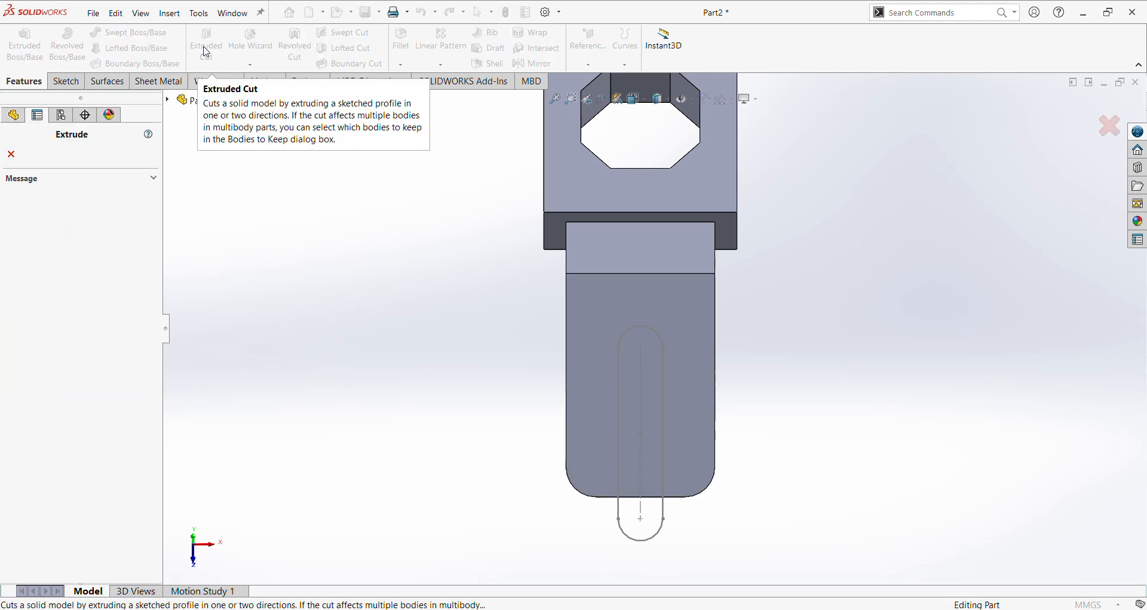
left_click(11, 154)
- Extrude-cut the slot sketch Through All in the downward-sloping arm and return to the isometric view
left_click(45, 393)
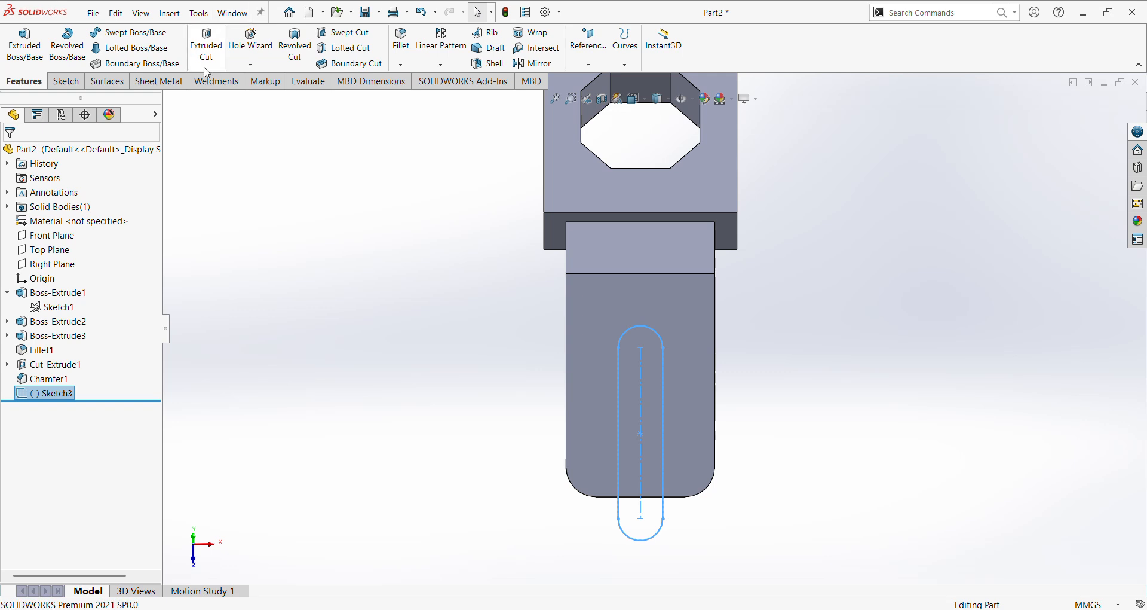
left_click(205, 56)
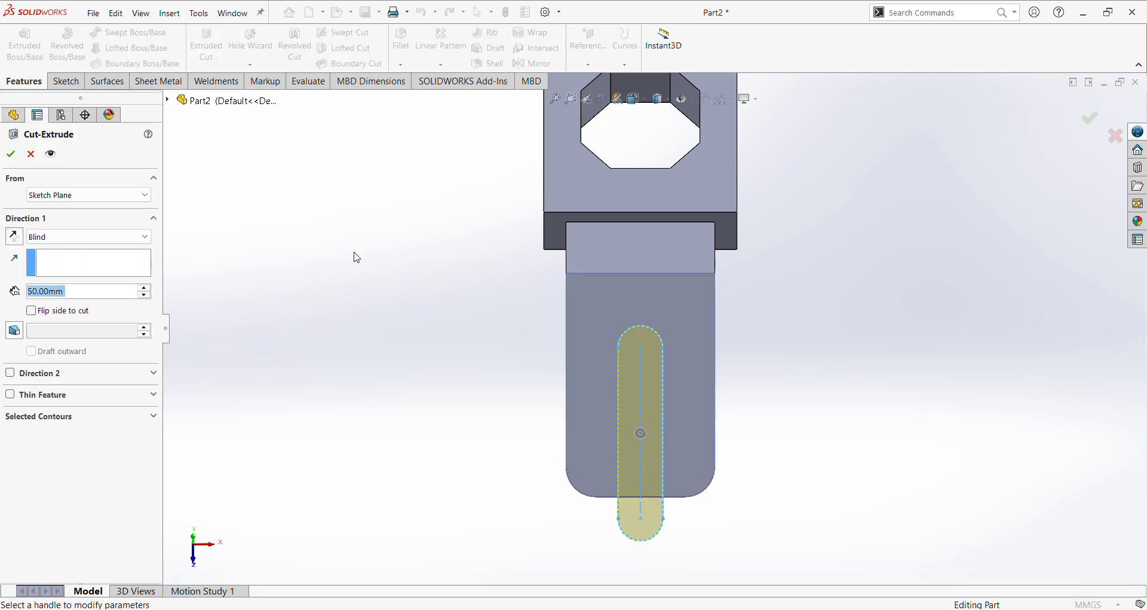
left_click(137, 236)
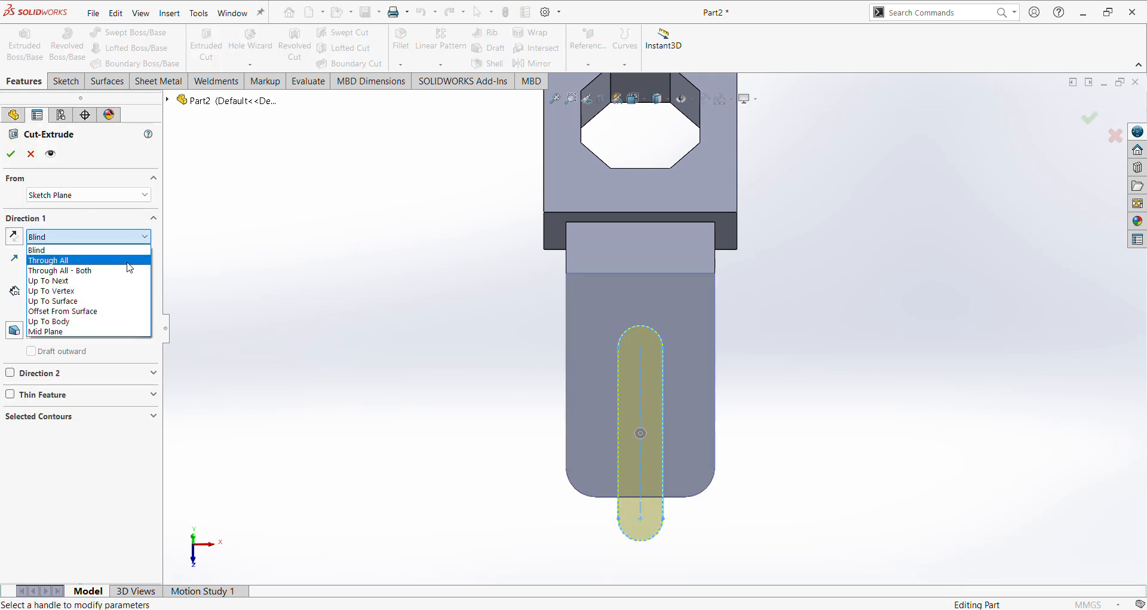
left_click(129, 250)
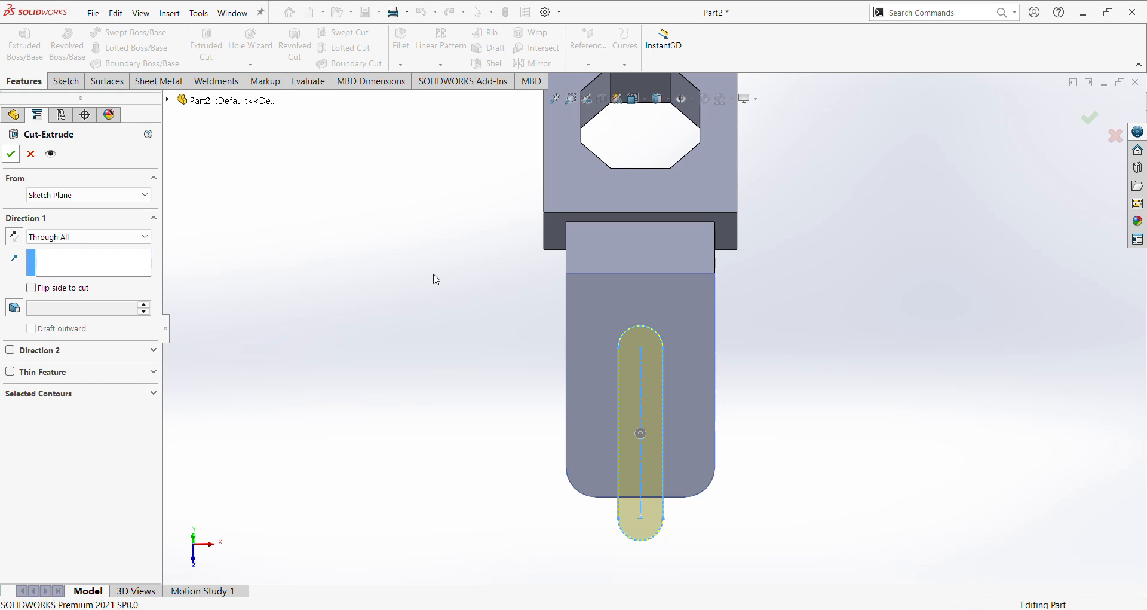
left_click(15, 155)
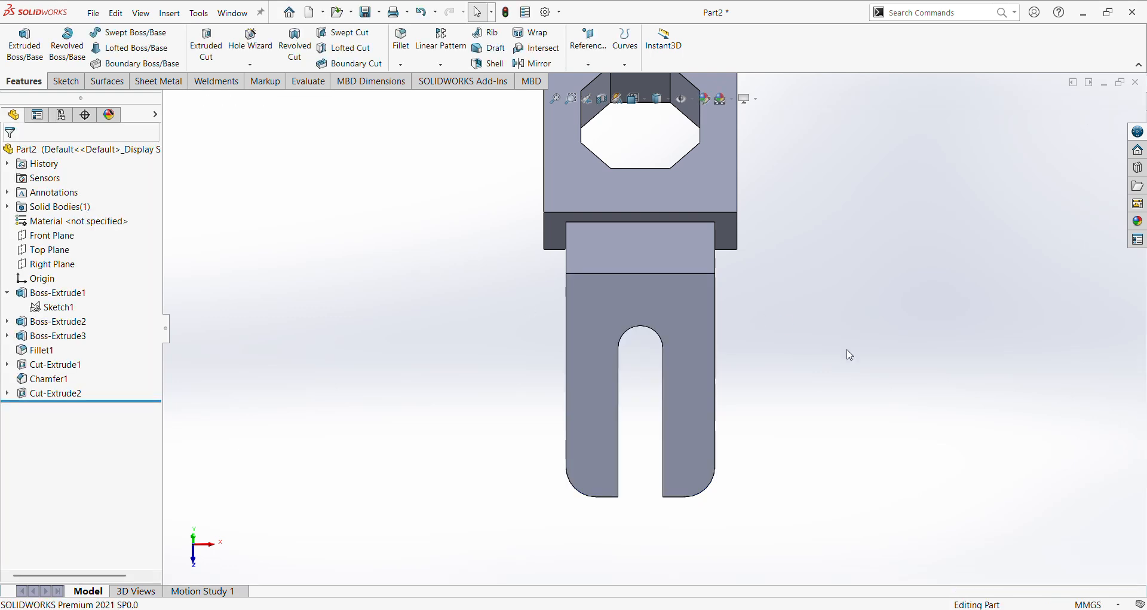
key("ctrl+7")
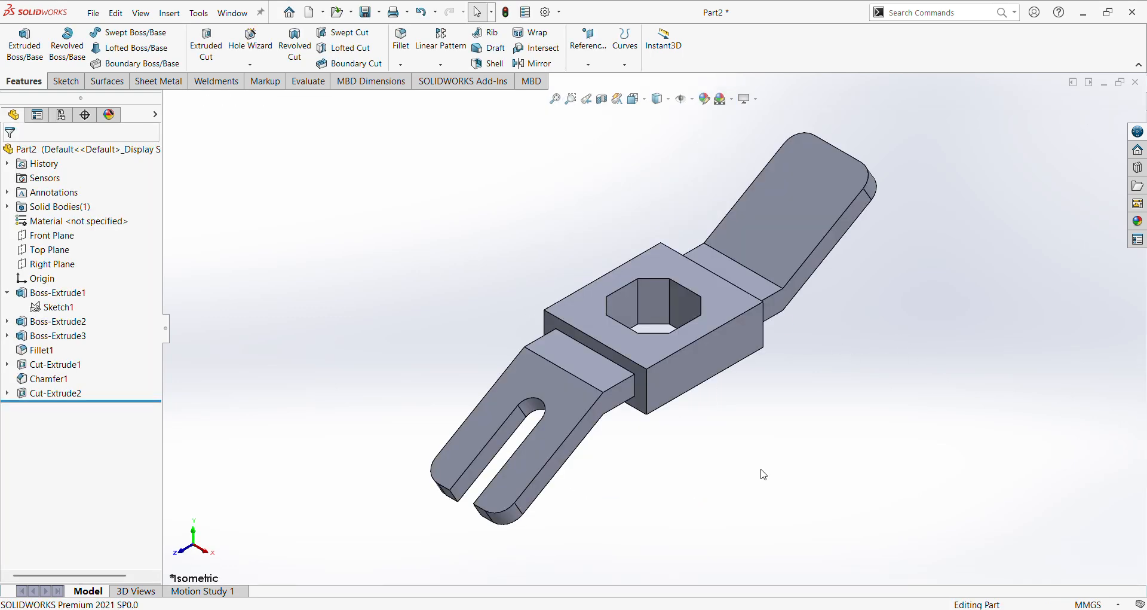
- Consult the SJKD.pdf drawing and set up a plain Hole Wizard hole with ISO drill size Ø10.0, Through All
left_click(807, 609)
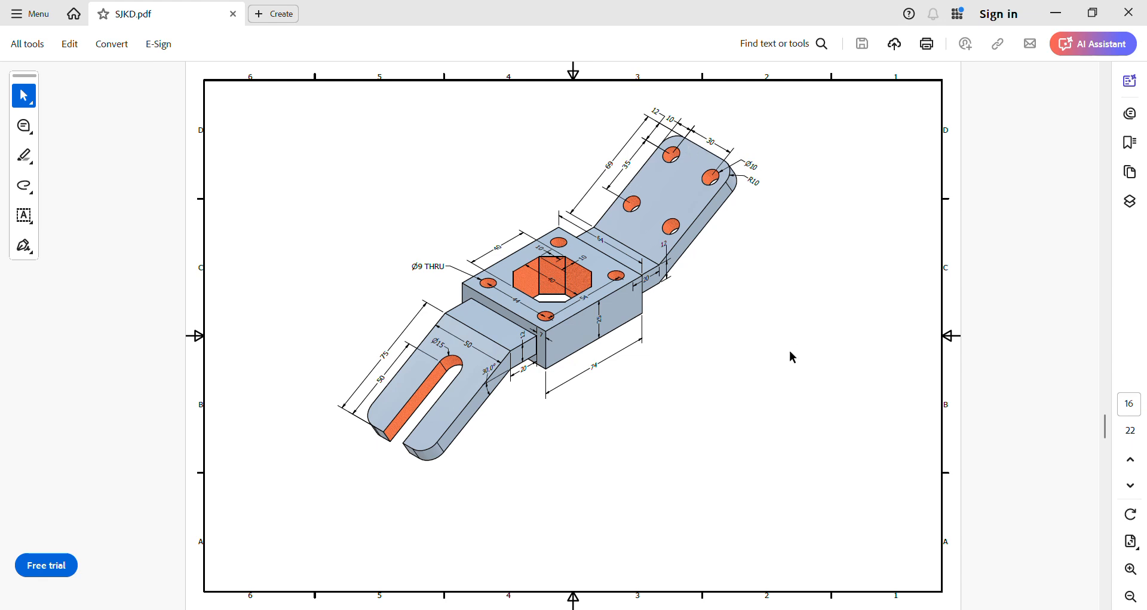
key("alt+Tab")
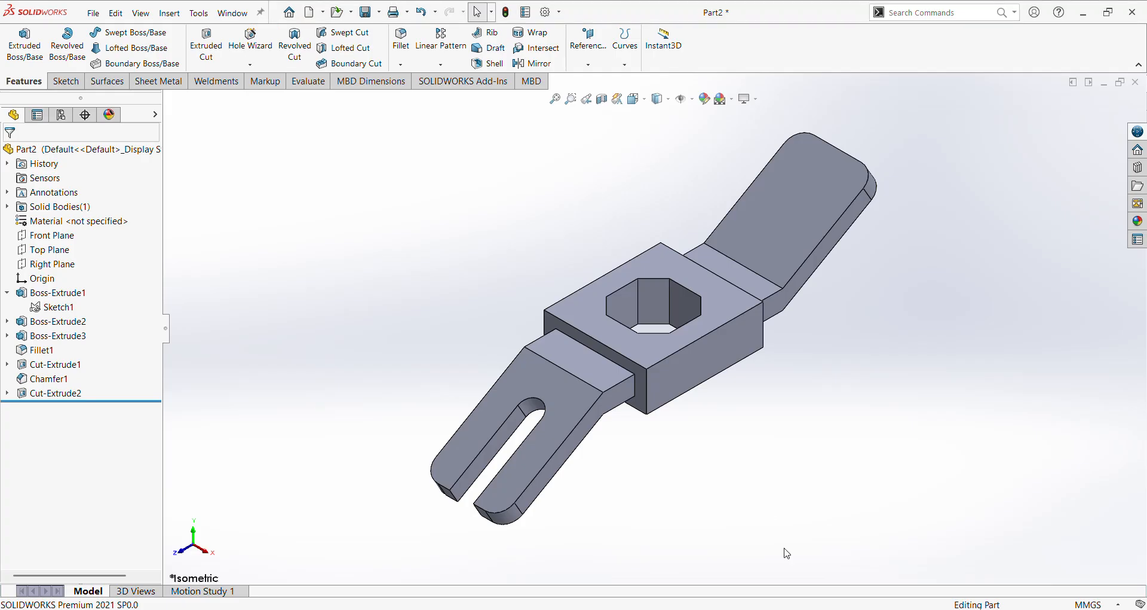
left_click(257, 44)
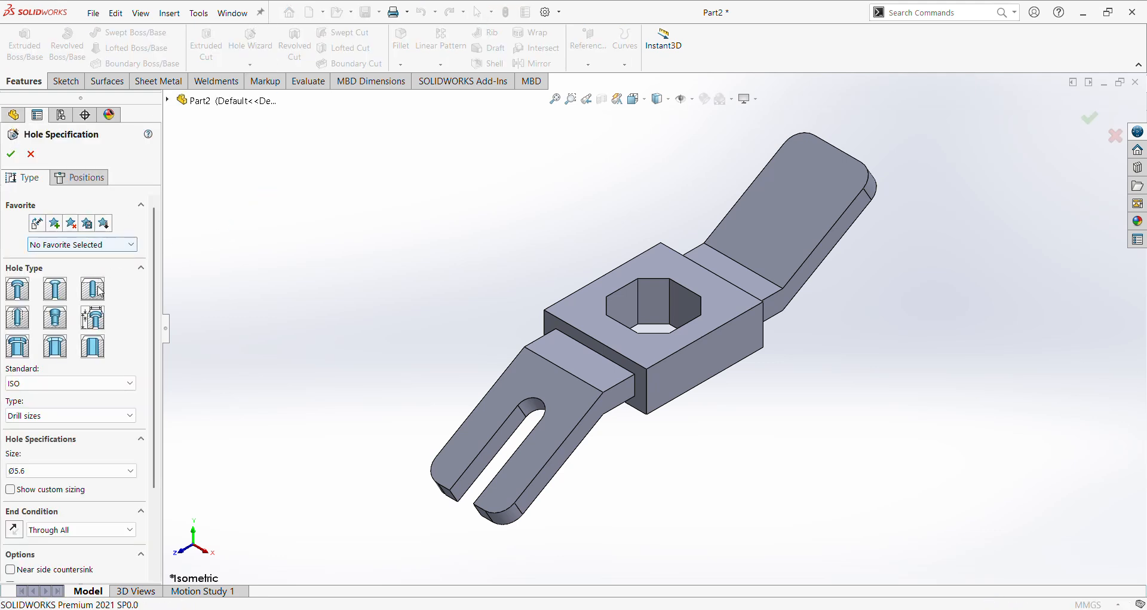
left_click(94, 290)
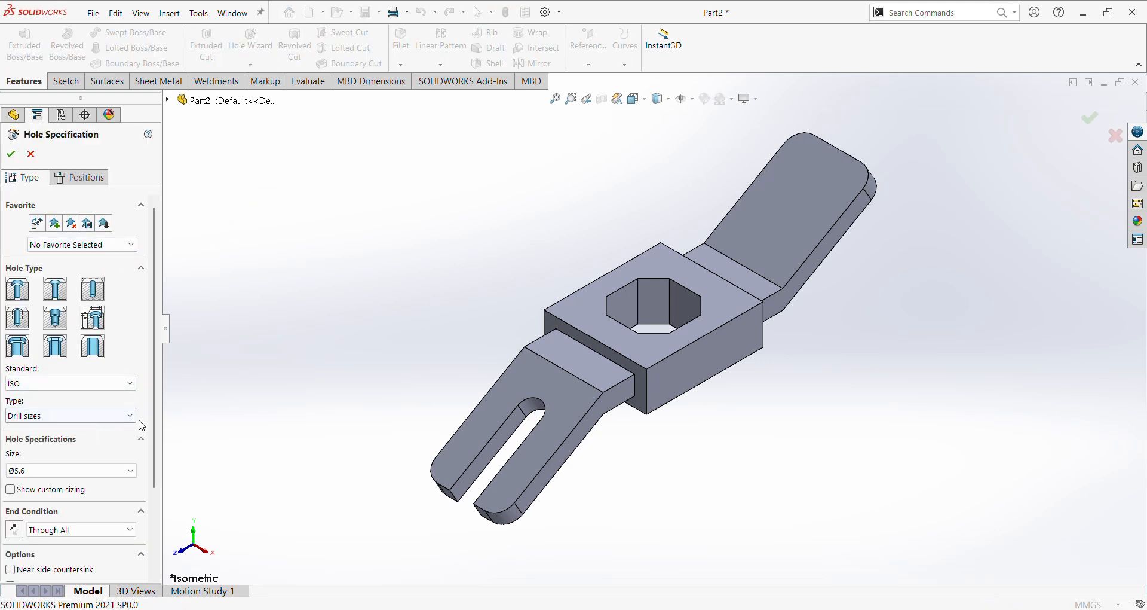
left_click(130, 470)
scroll(97, 553, "down", 1)
scroll(98, 553, "down", 11)
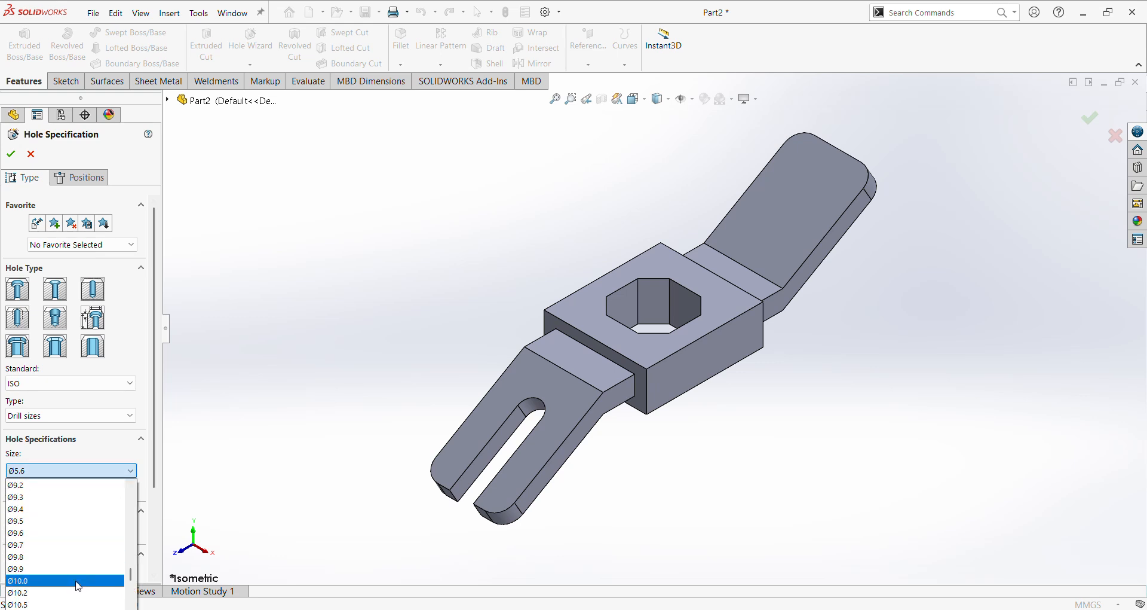
left_click(84, 580)
left_click_drag(154, 483, 156, 573)
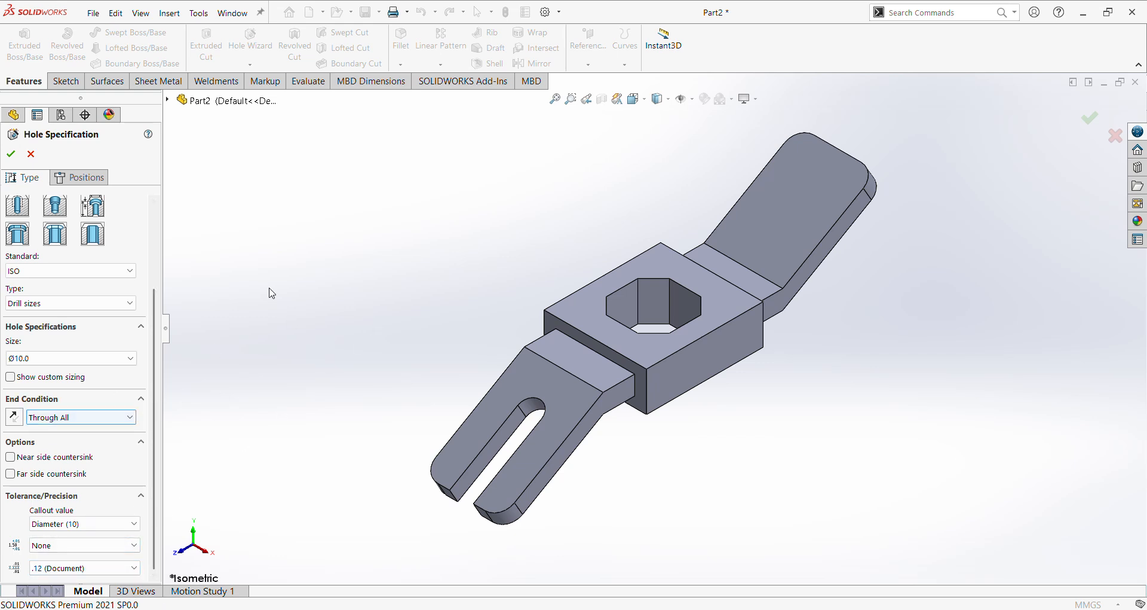
- Place four hole points on the upward-sloping arm's face: two at the corner fillet centres and two roughly below them, nearer the block
left_click(771, 183)
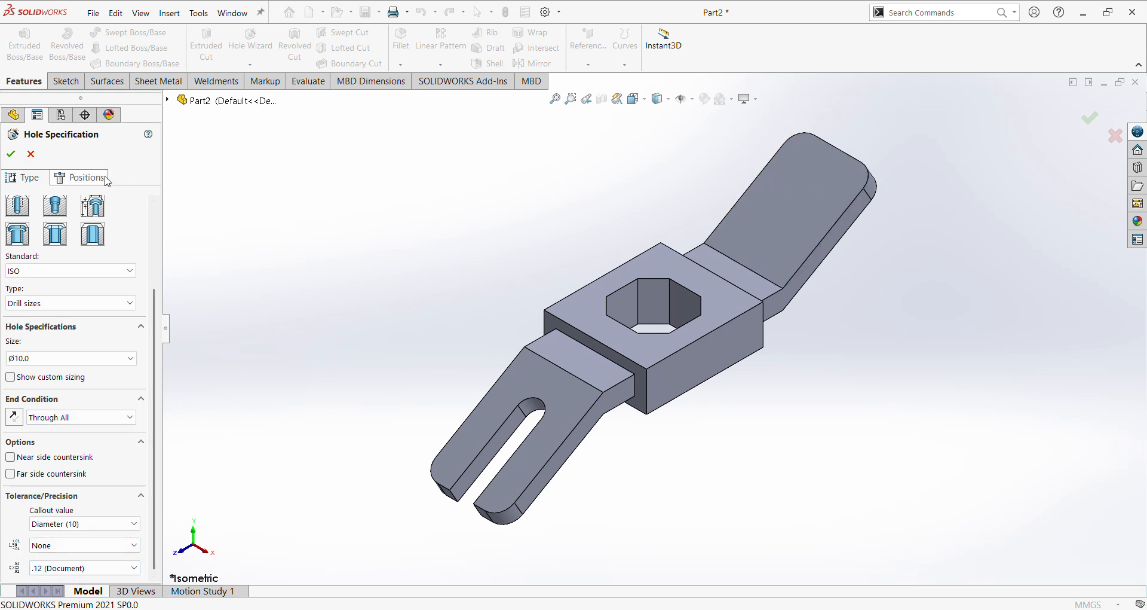
left_click(792, 181)
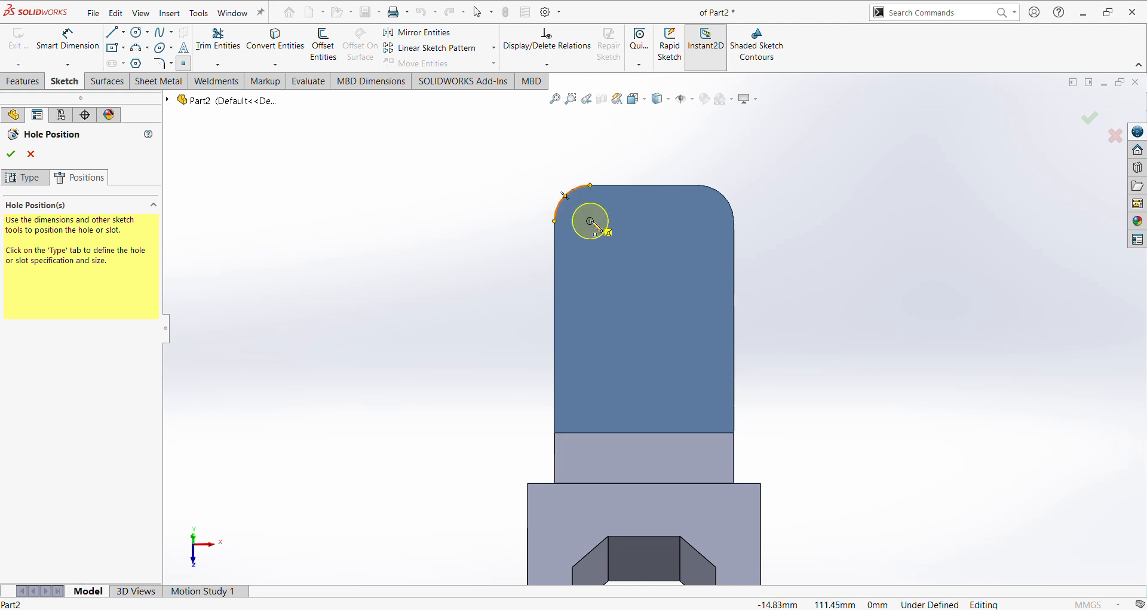
left_click(590, 221)
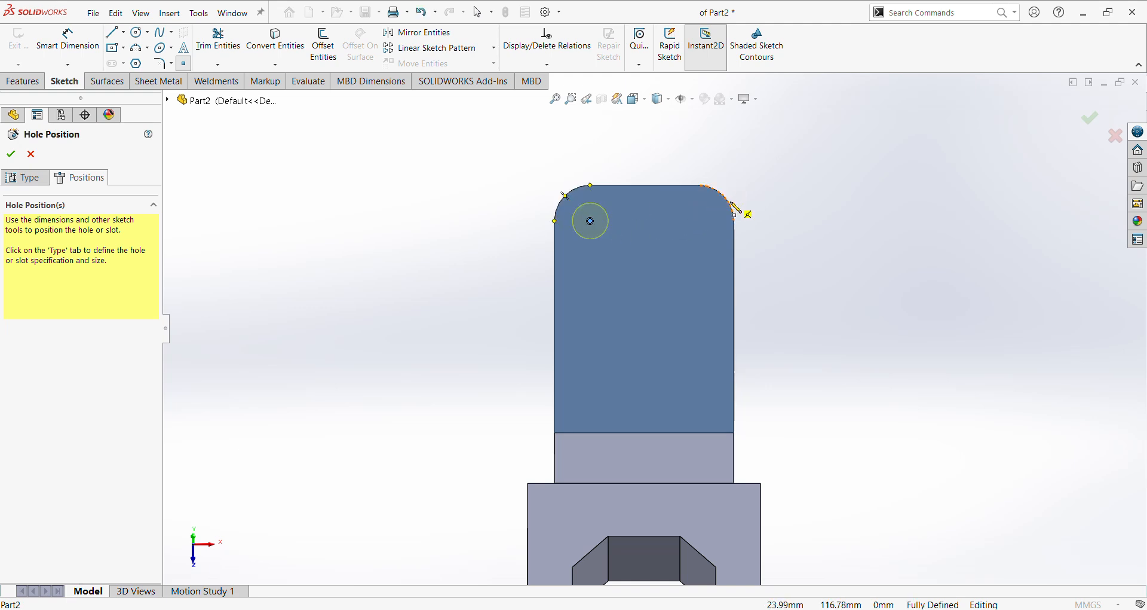
left_click(700, 221)
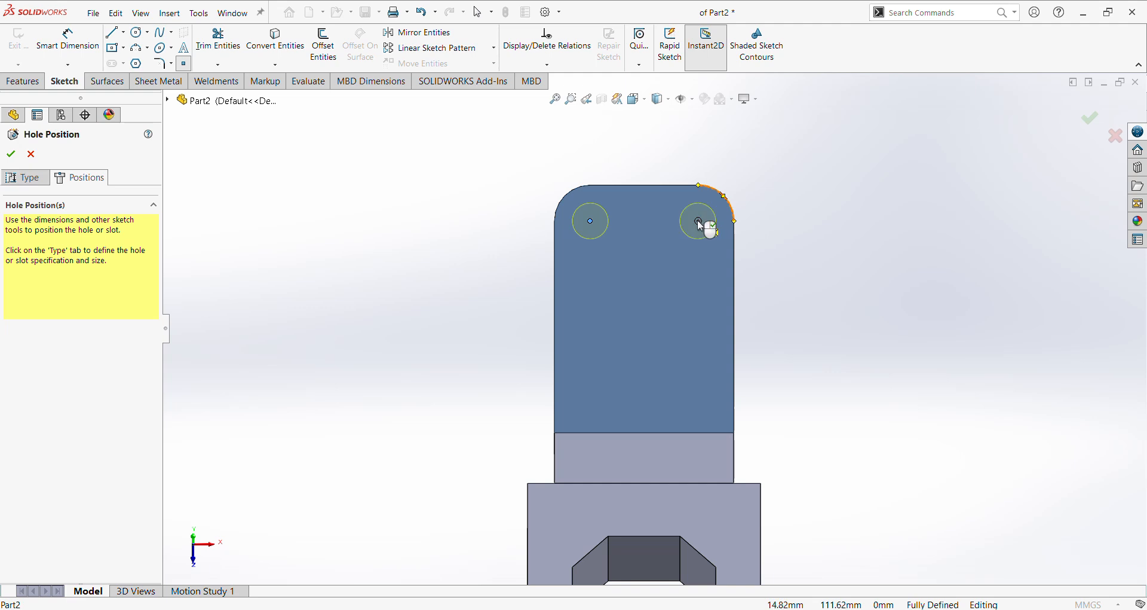
left_click(588, 330)
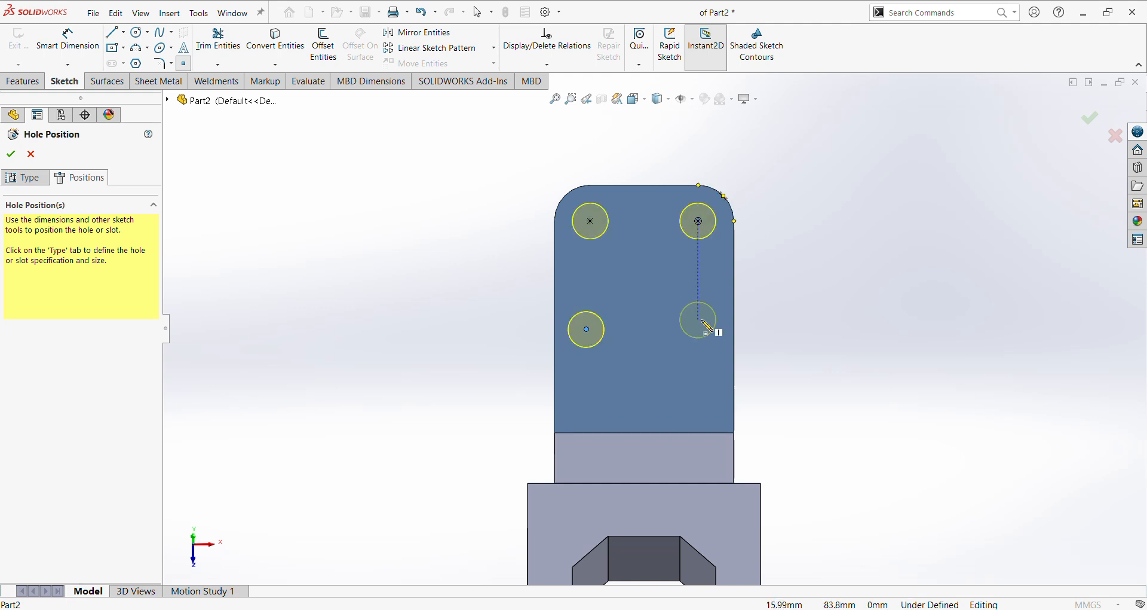
left_click(699, 320)
- Dimension the lengthwise distance between the left-hand outer and inner hole centres as 35 mm and end dimensioning
right_click(825, 301)
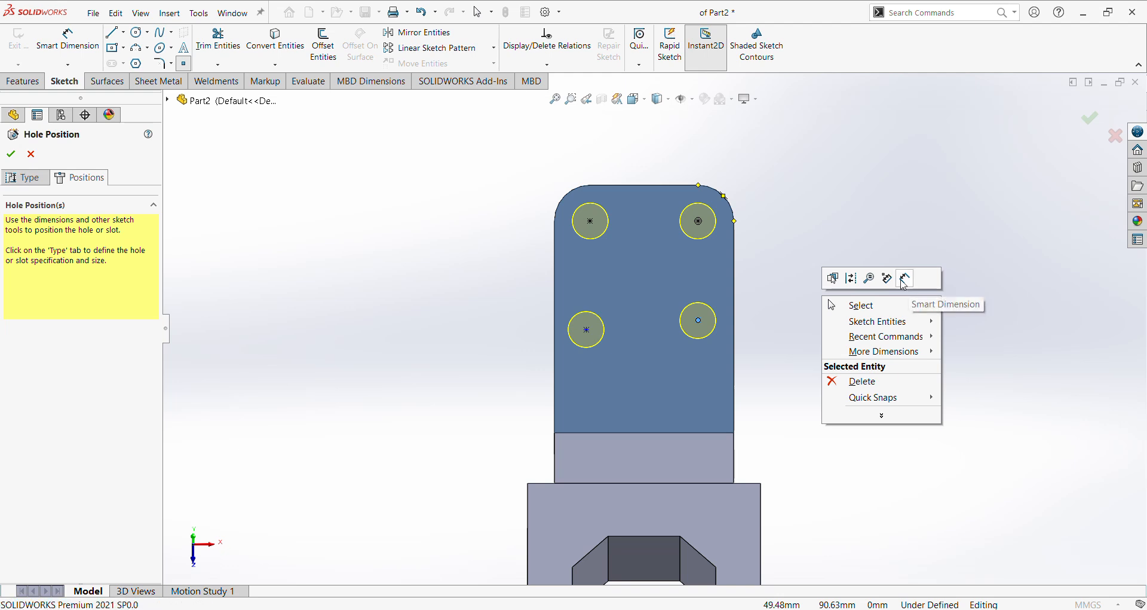
left_click(904, 275)
left_click(591, 222)
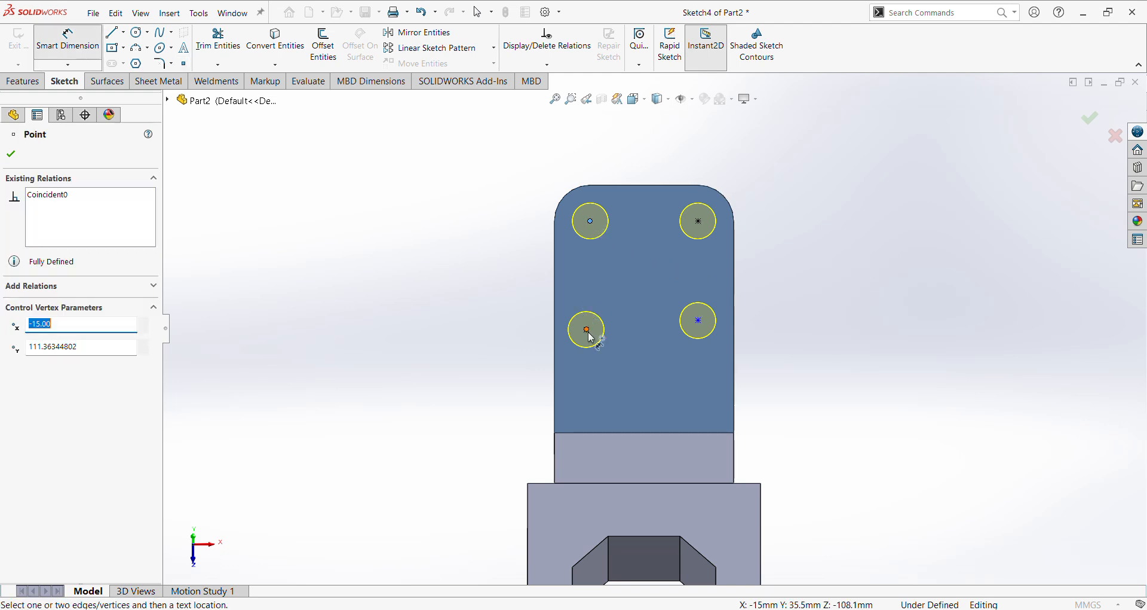
left_click(587, 330)
left_click(521, 305)
type("35")
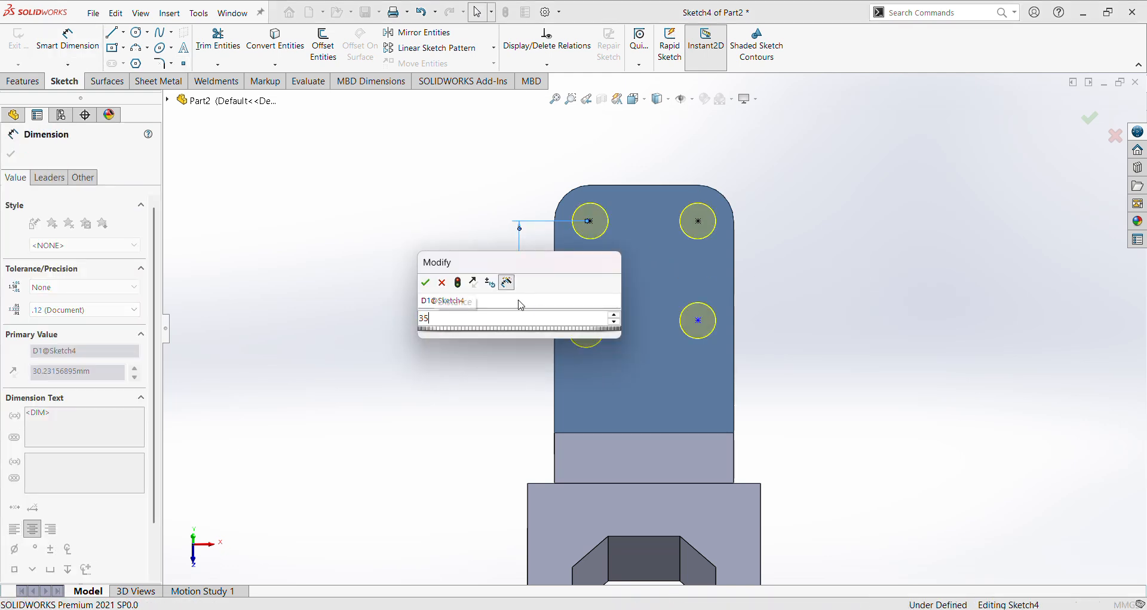
key("Return")
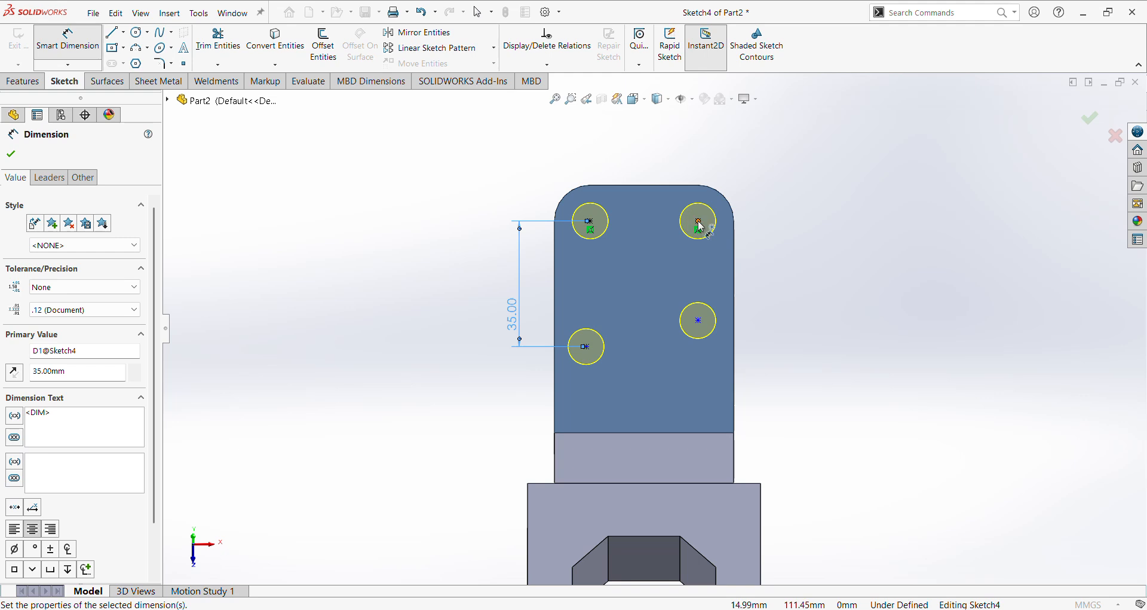
left_click(698, 221)
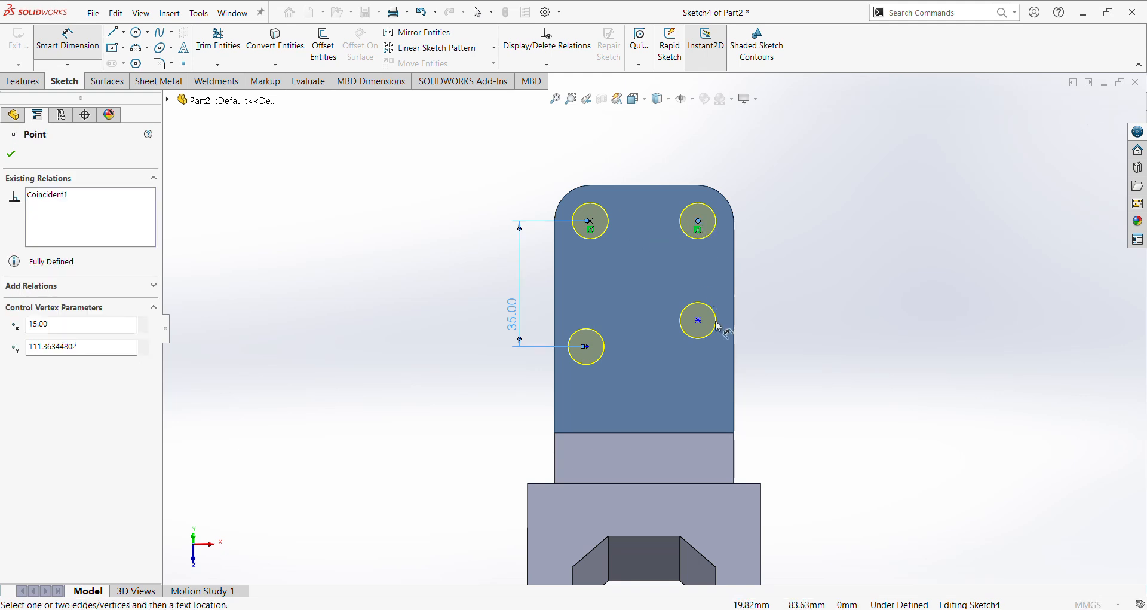
key("Escape")
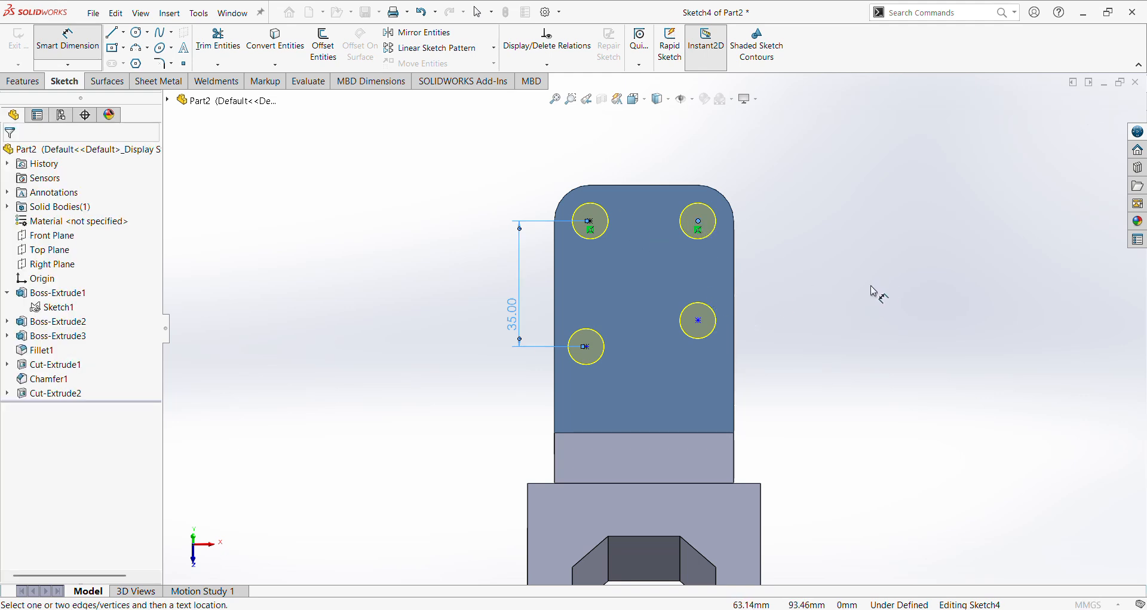
key("Escape")
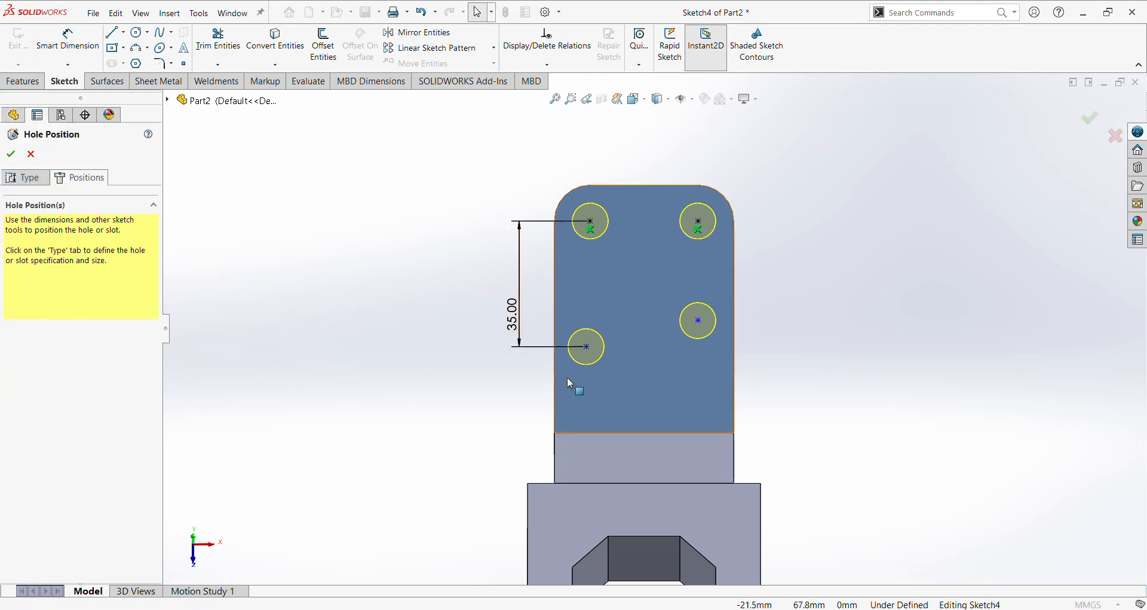
- Add a Horizontal relation between the two hole centres nearer the block
left_click(587, 346)
left_click(698, 320, "ctrl")
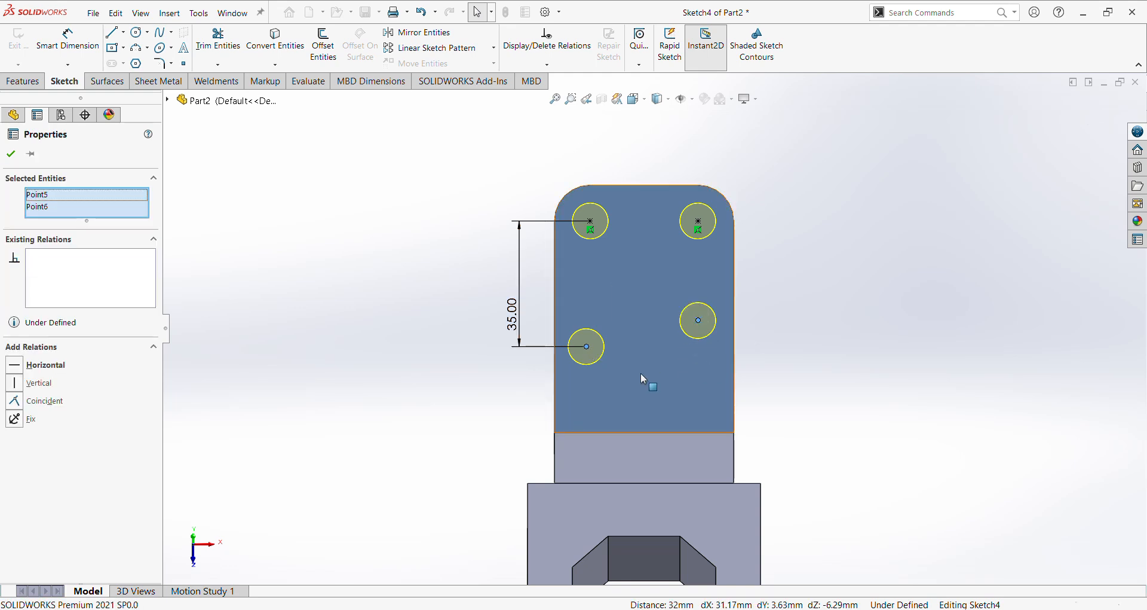
left_click(14, 365)
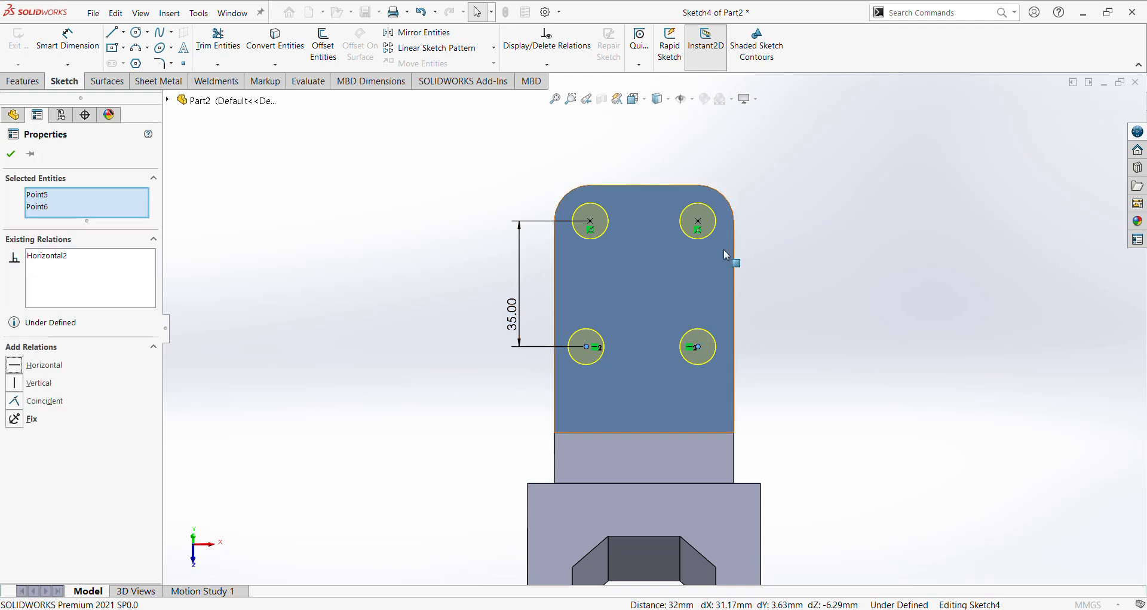
- Add Vertical relations between the outer and inner hole centres of both the left-hand and right-hand pairs
left_click(591, 221)
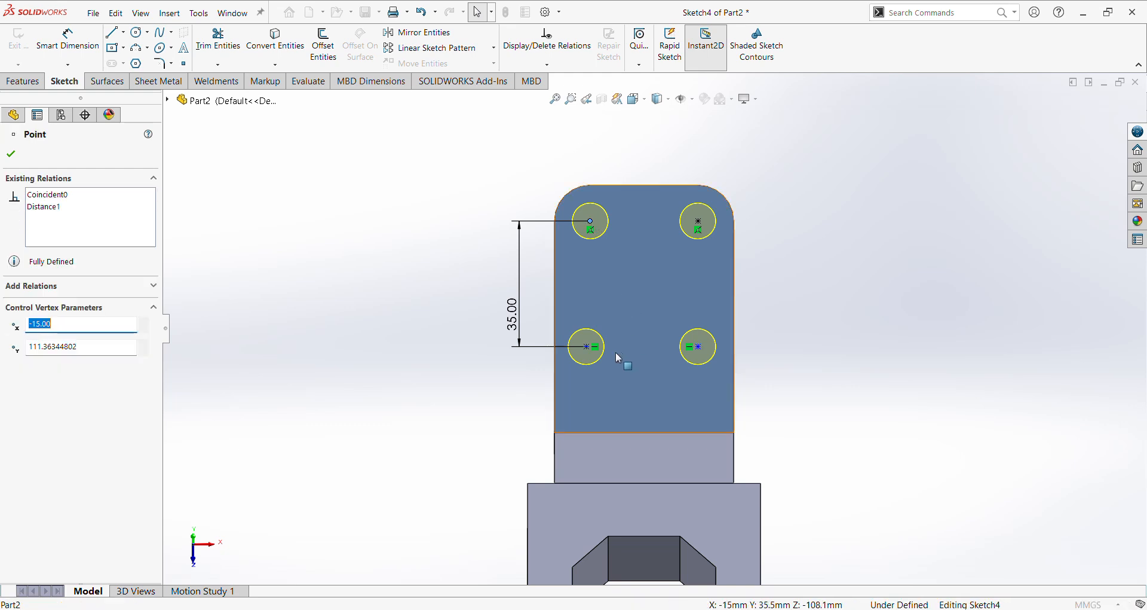
left_click(587, 346, "ctrl")
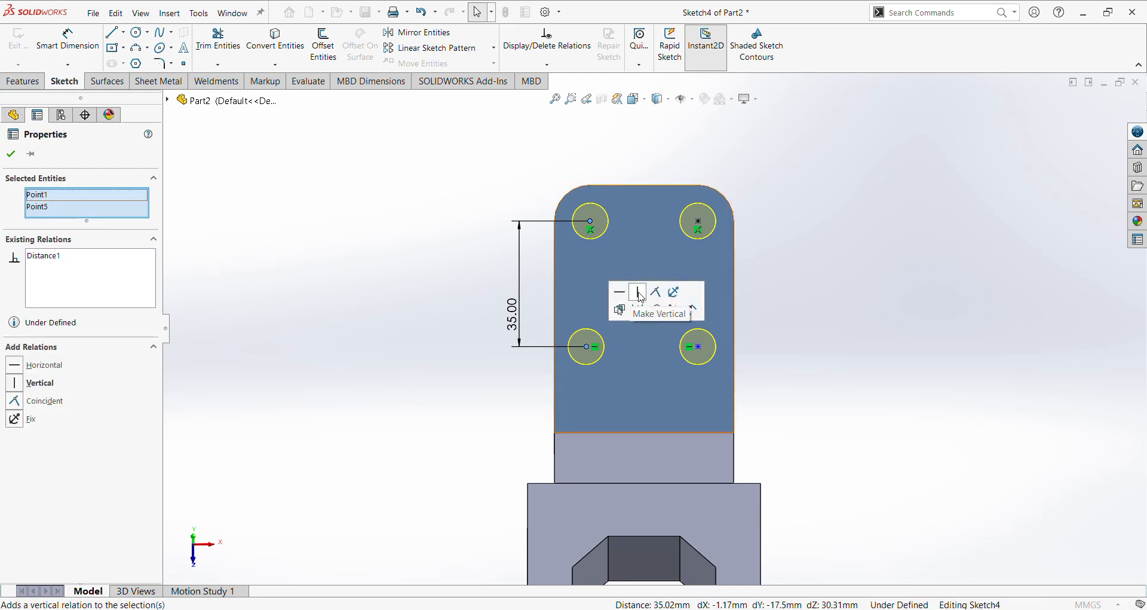
left_click(638, 292)
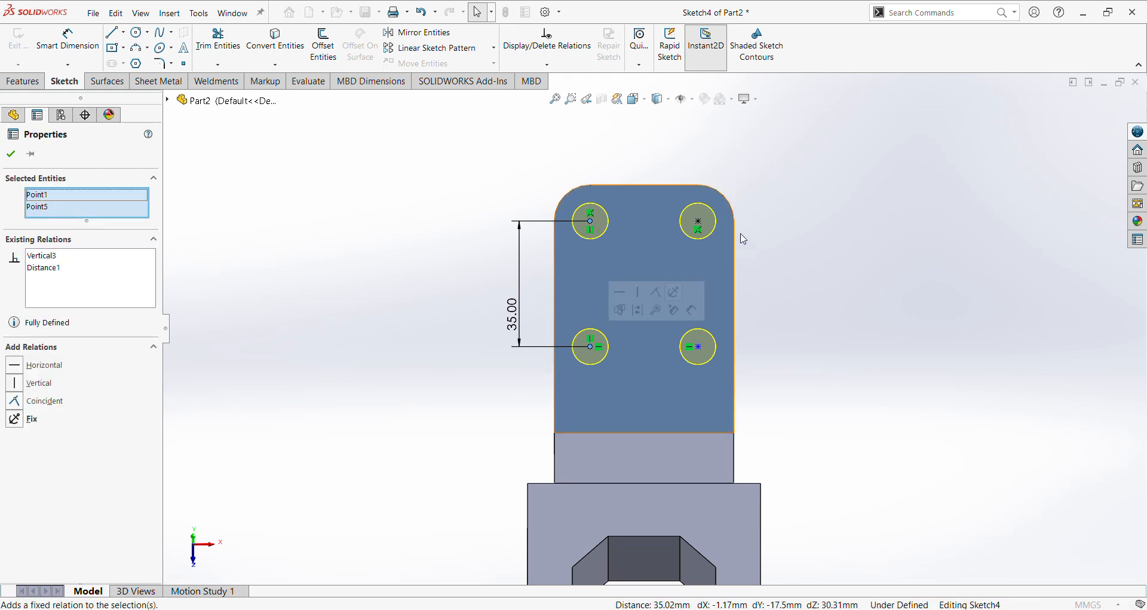
left_click(699, 221)
left_click(699, 347, "ctrl")
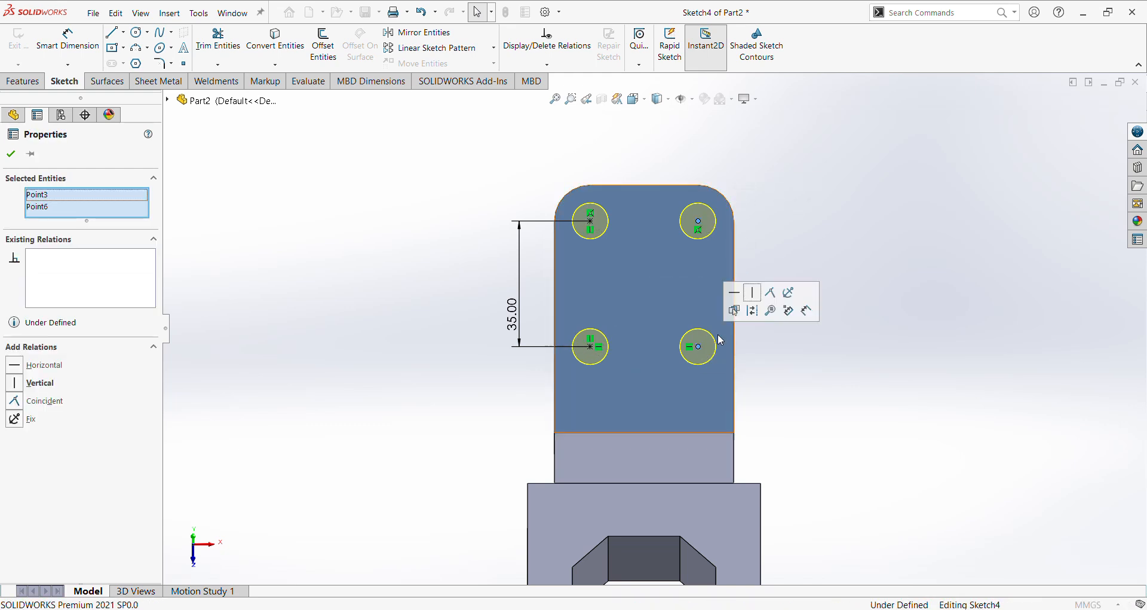
left_click(754, 293)
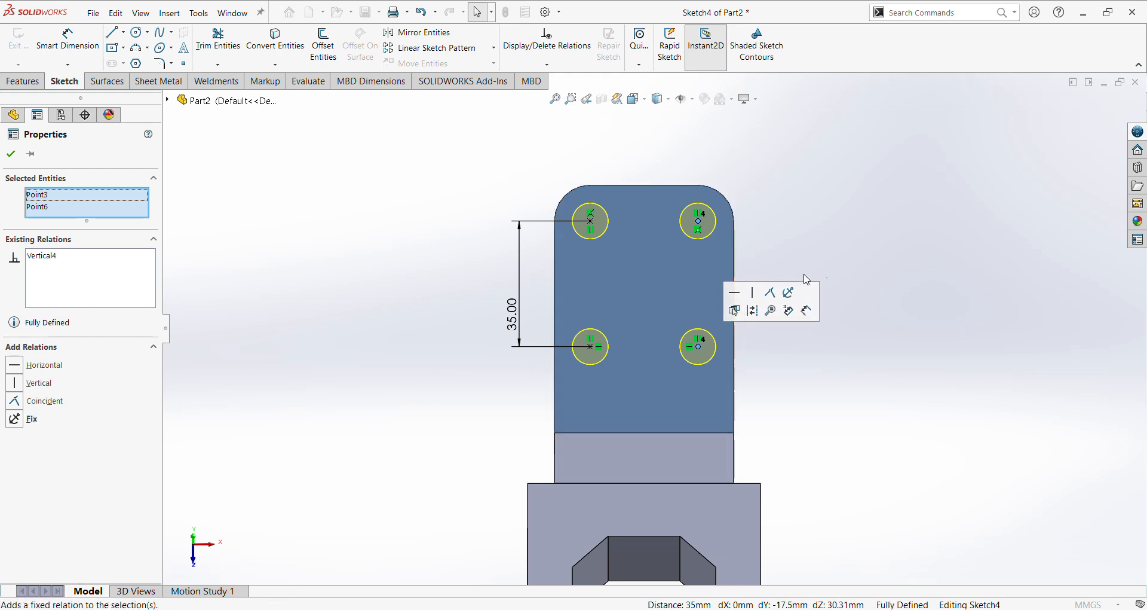
- Finish the four Ø10 arm holes and show the bracket in isometric view
left_click(807, 280)
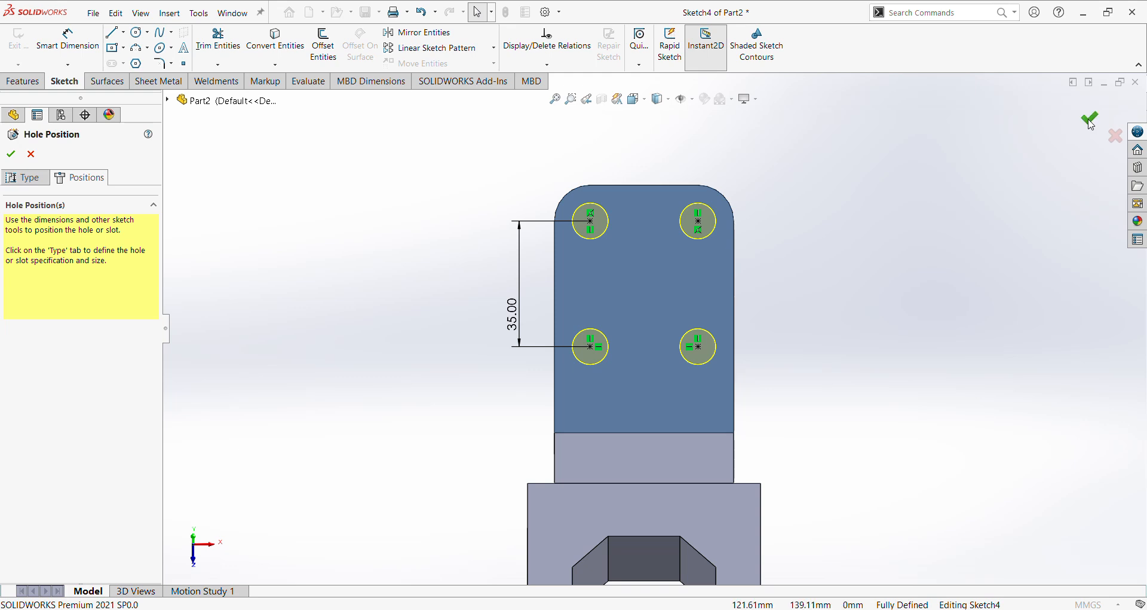
left_click(1091, 121)
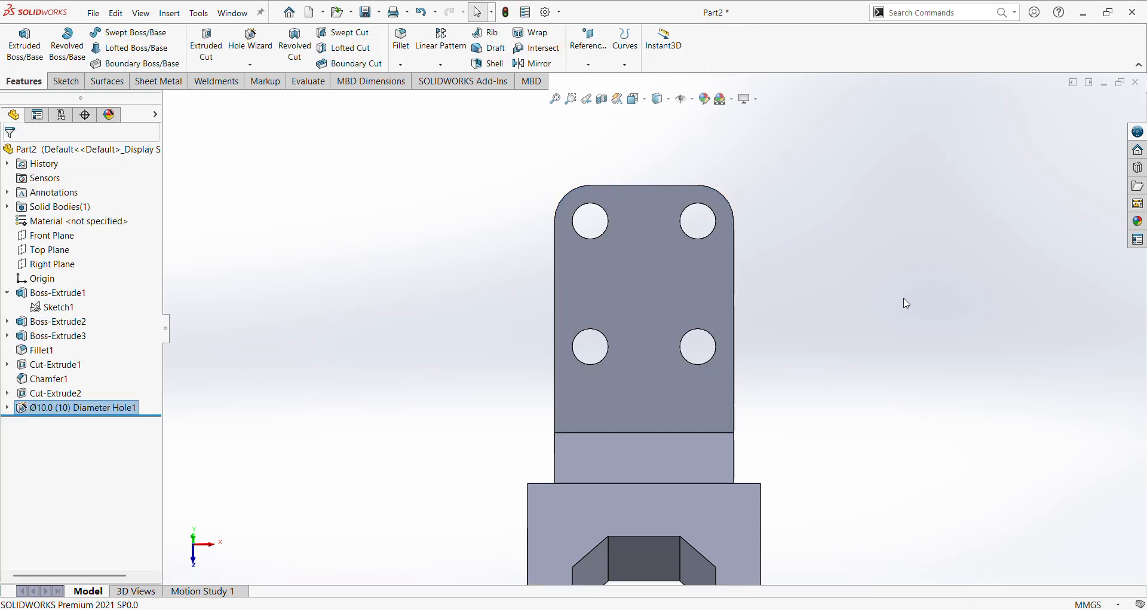
key("ctrl+7")
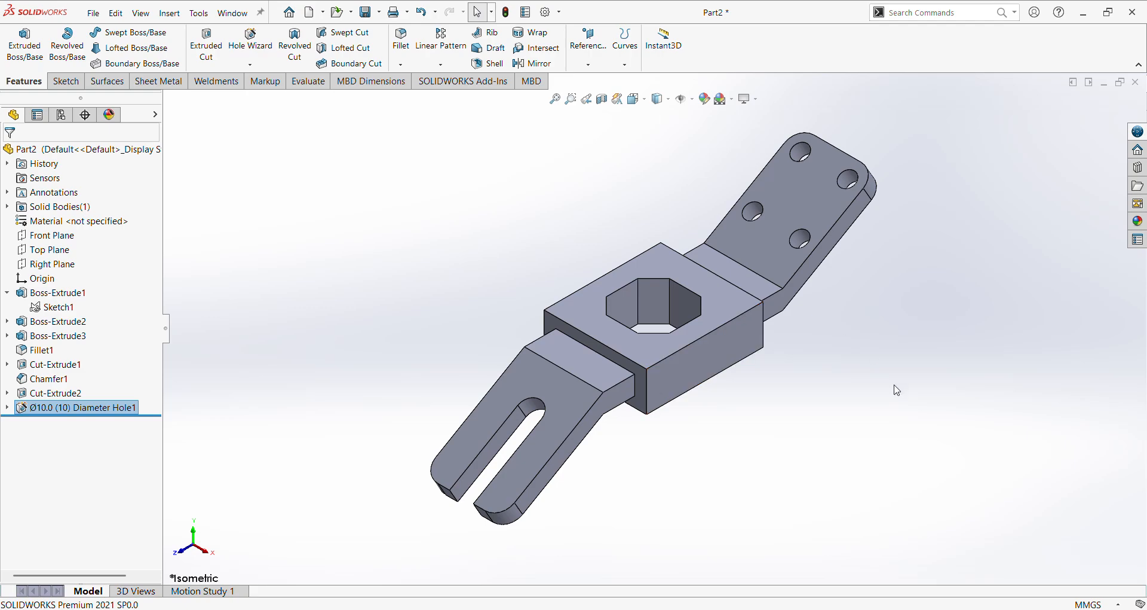
- Check the block holes in the SJKD.pdf drawing and set up a new Hole Wizard drill-size hole of Ø9.0
key("alt+Tab")
left_click(250, 39)
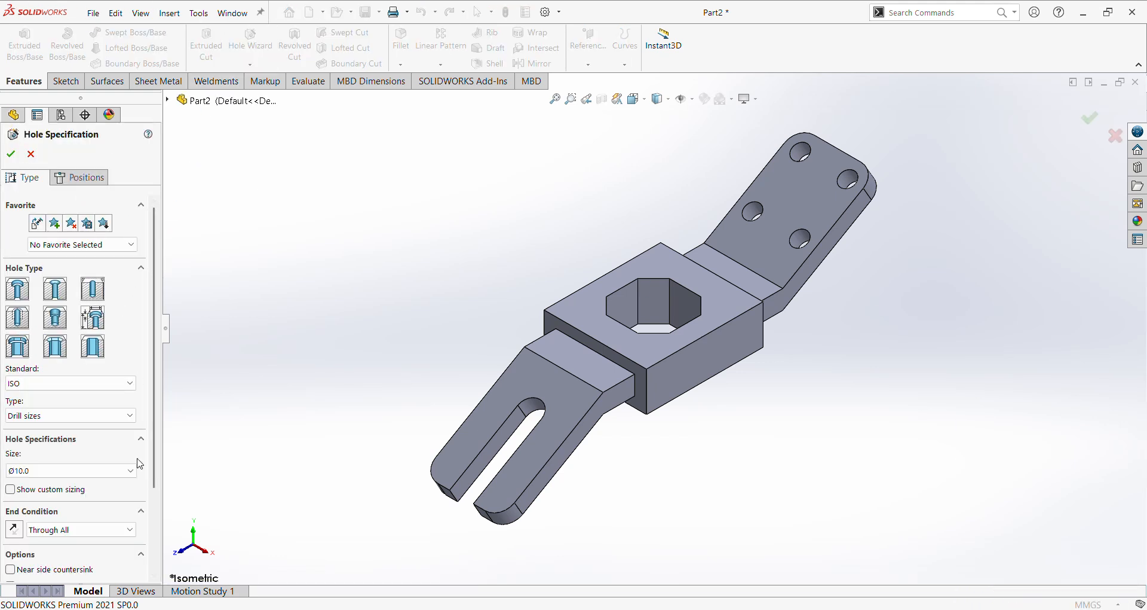
left_click(131, 476)
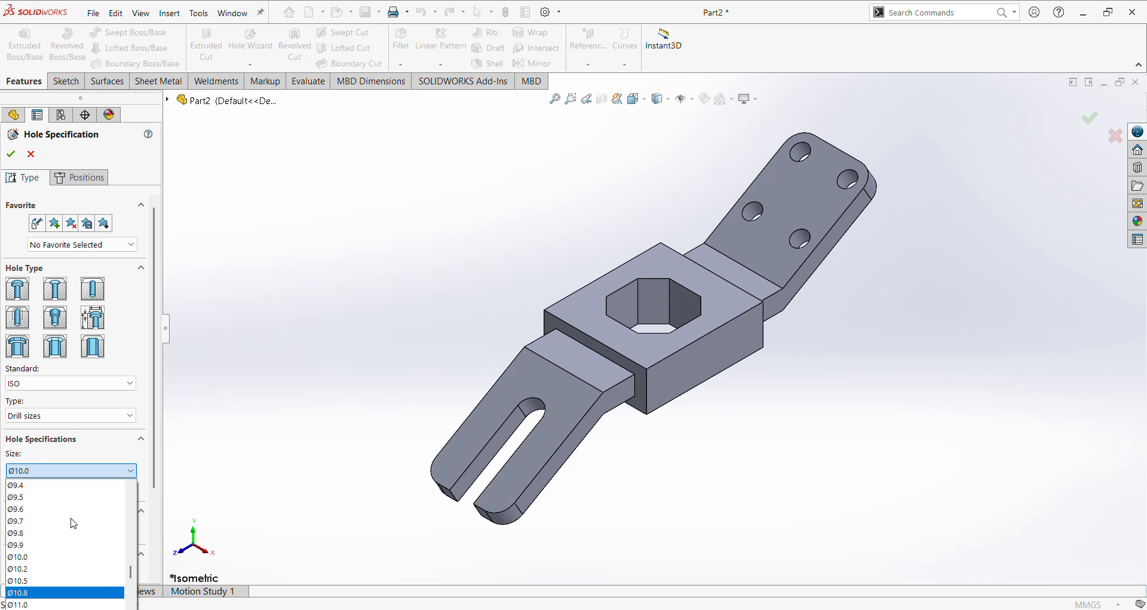
scroll(73, 561, "up", 4)
left_click(72, 508)
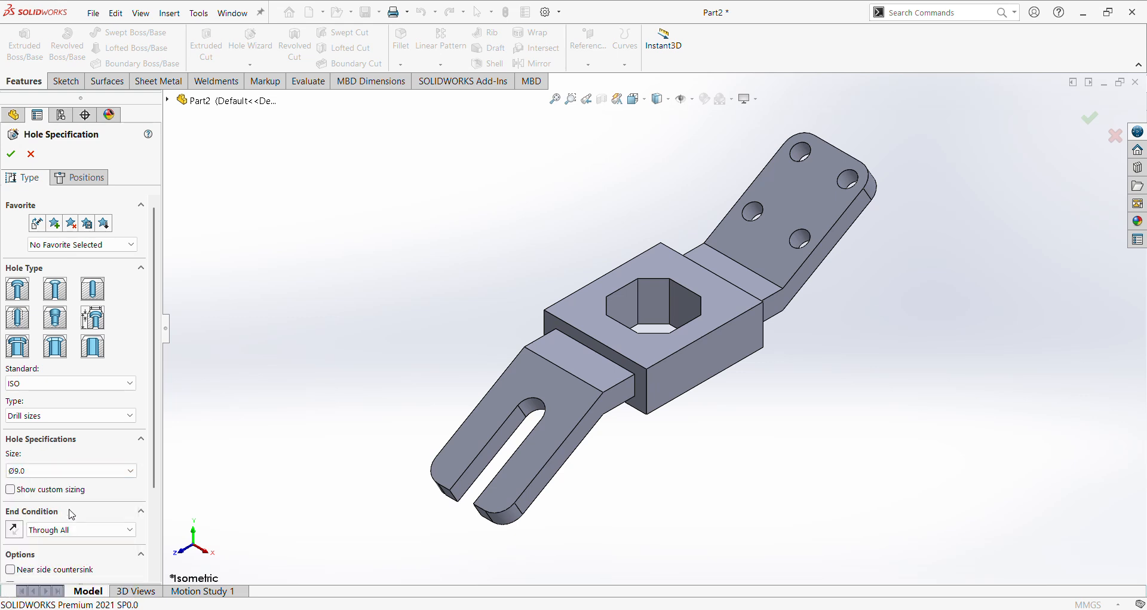
scroll(156, 469, "down", 3)
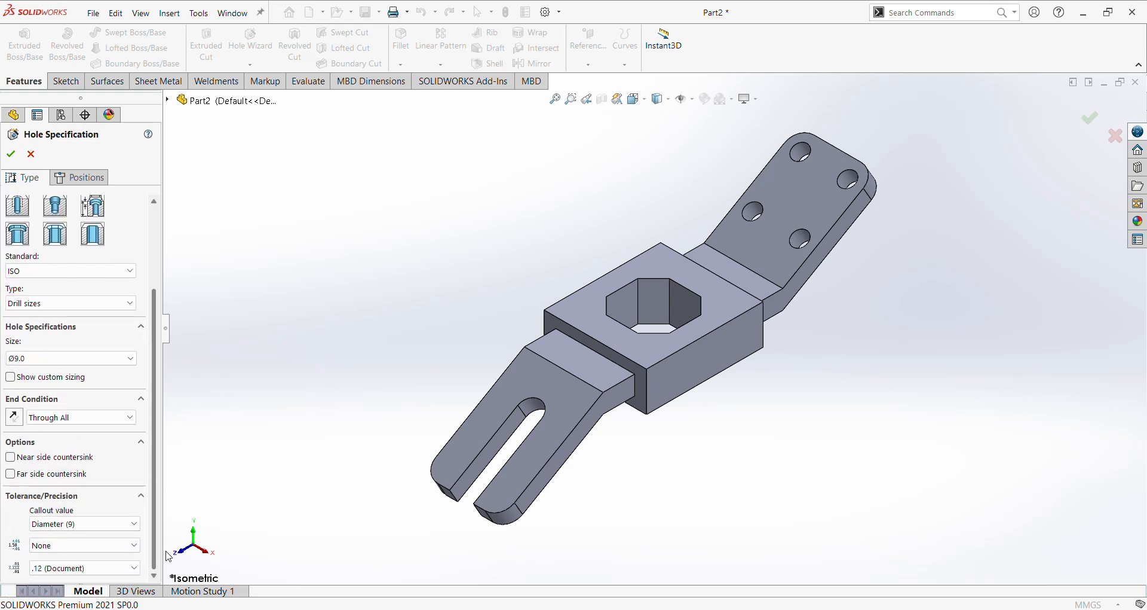
- Place four hole points on the block's upper face, one near each corner around the octagonal cutout
left_click(85, 180)
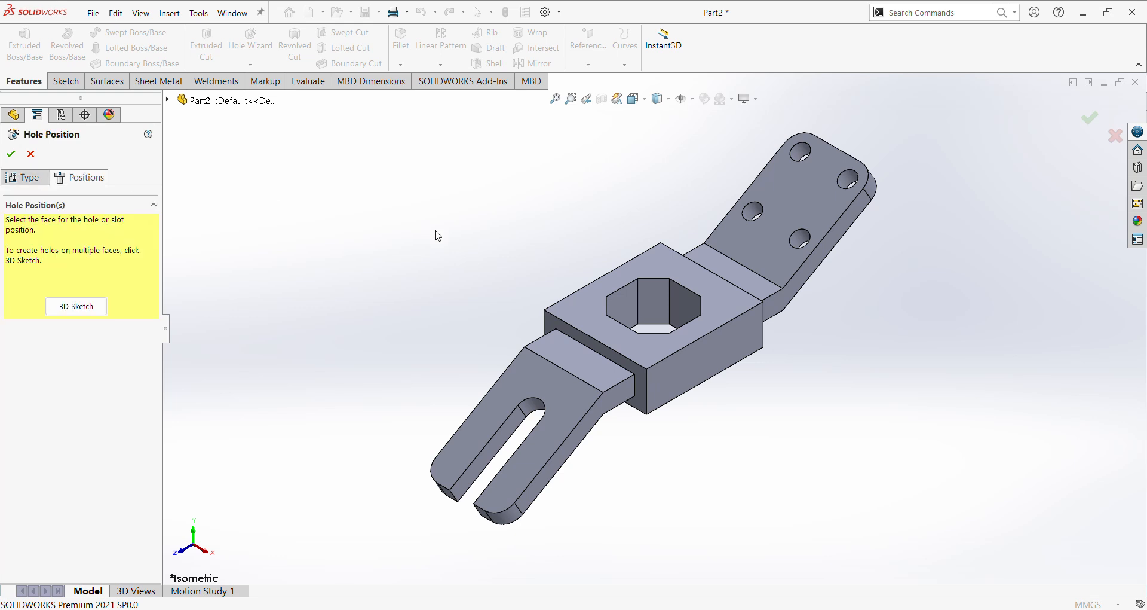
left_click(580, 303)
scroll(663, 304, "down", 3)
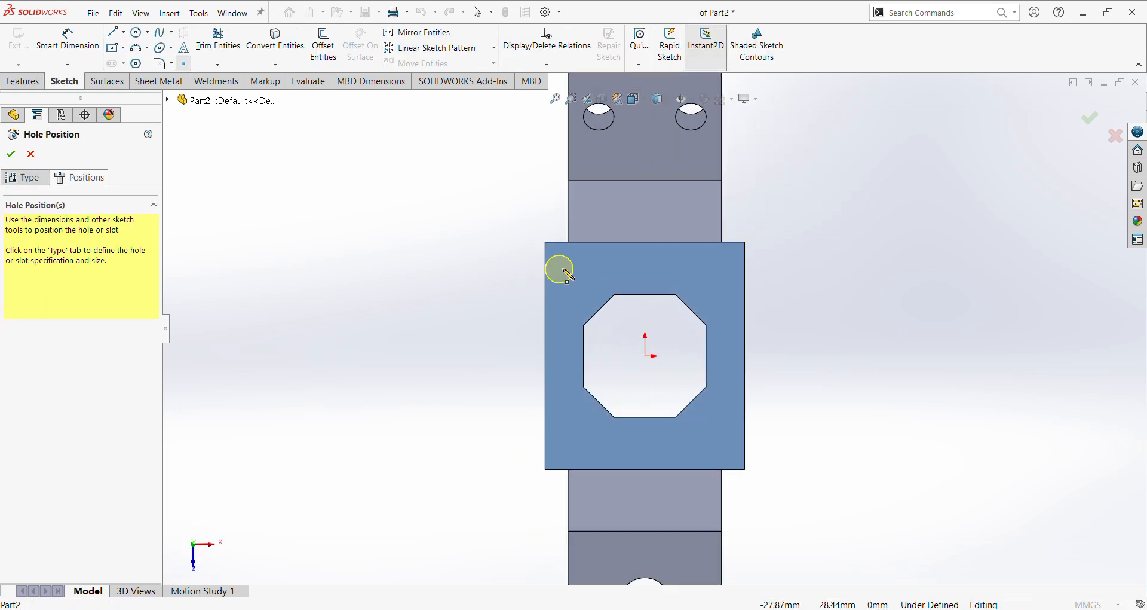
left_click(712, 274)
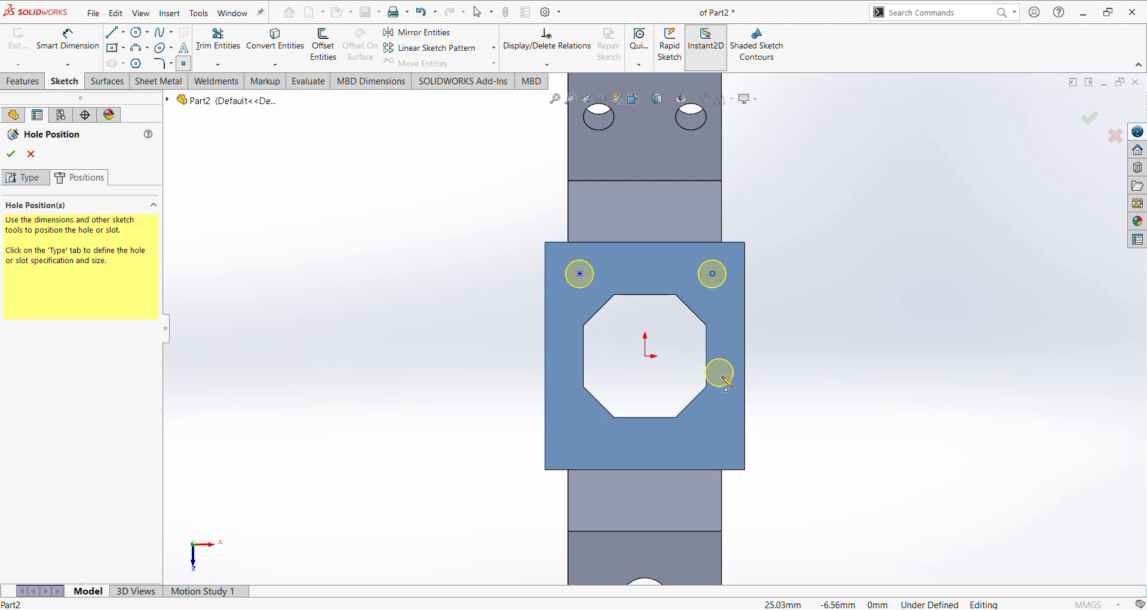
left_click(722, 437)
left_click(580, 445)
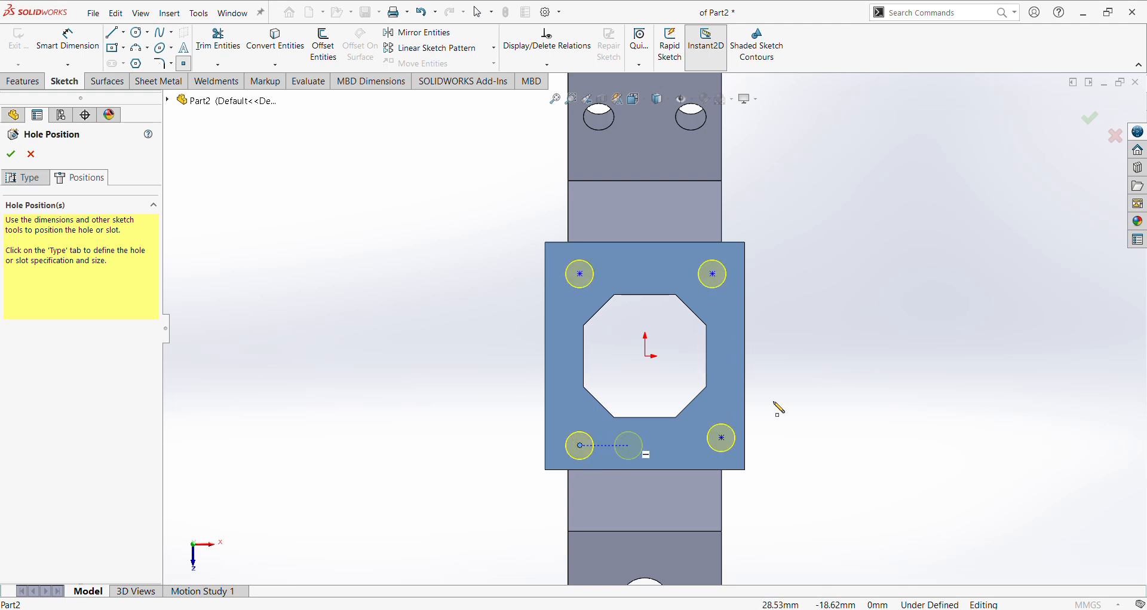
- Check the hole spacing in the drawing and dimension the lengthwise distance between the two left-hand block hole centres as 54 mm
right_click(910, 314)
left_click(994, 289)
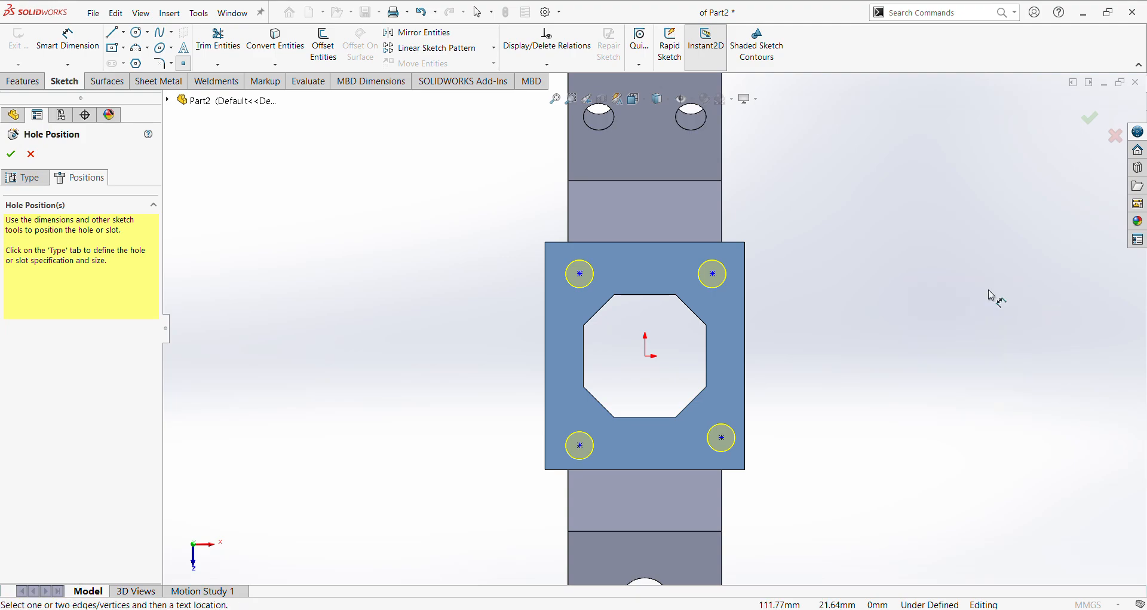
key("alt+Tab")
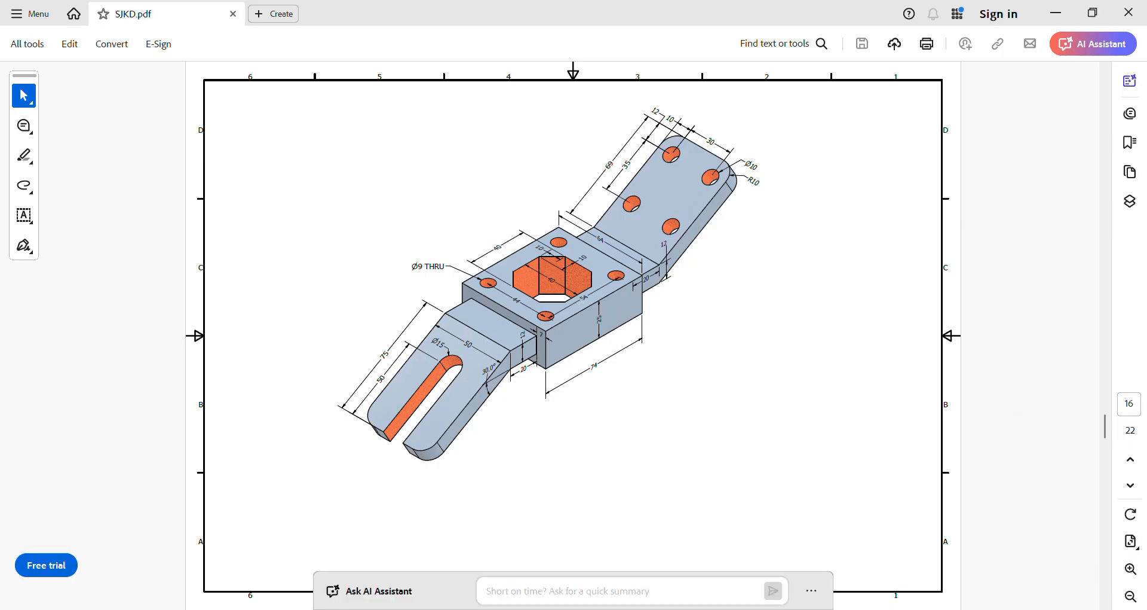
key("alt+Tab")
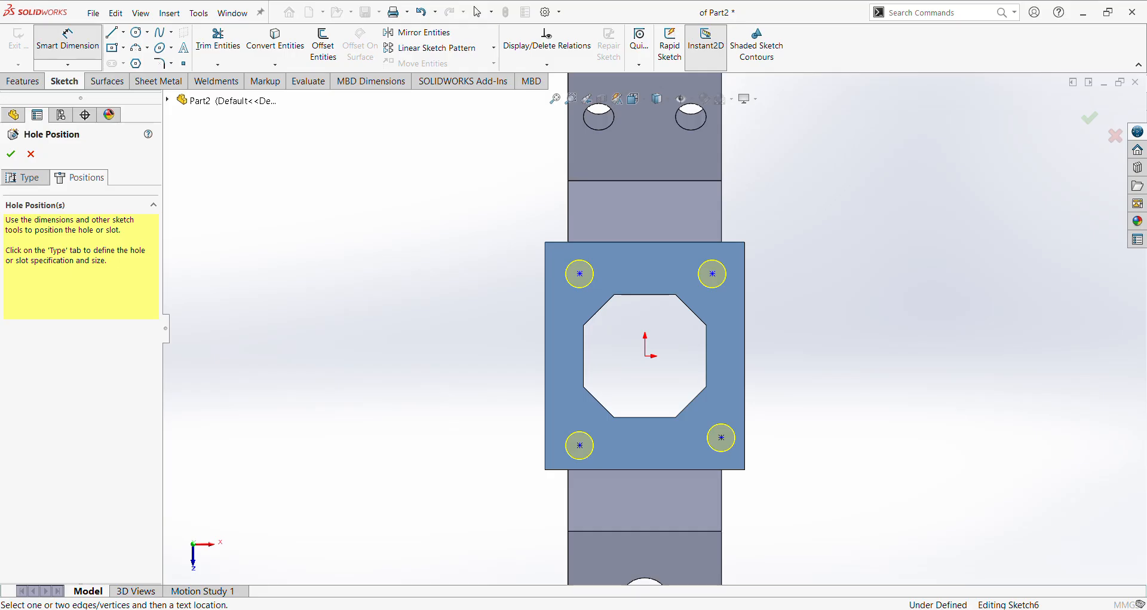
left_click(583, 276)
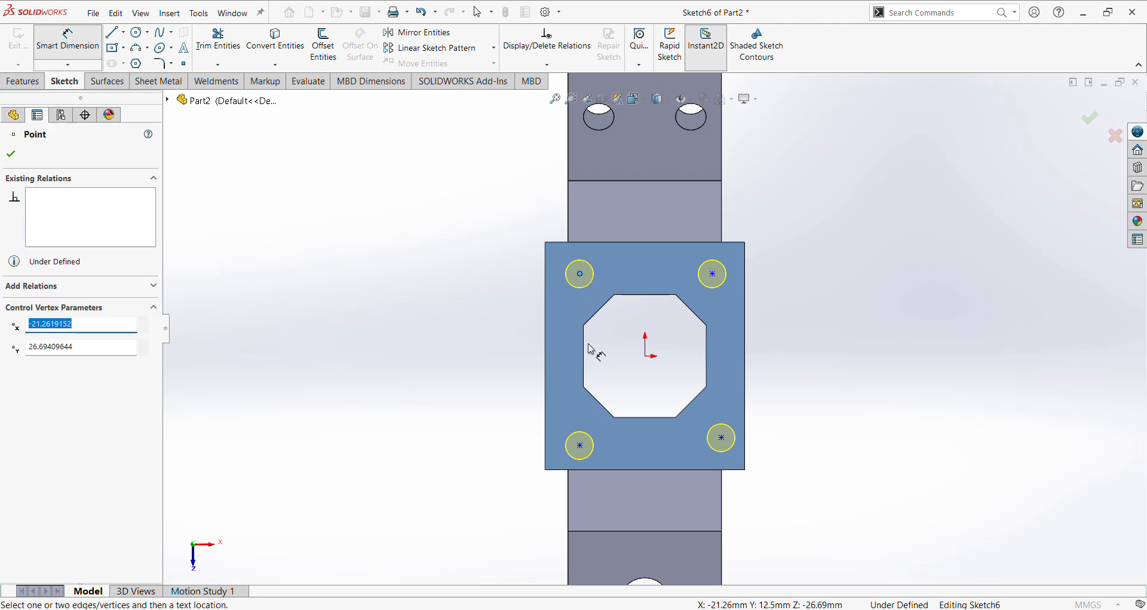
left_click(580, 447)
left_click(481, 366)
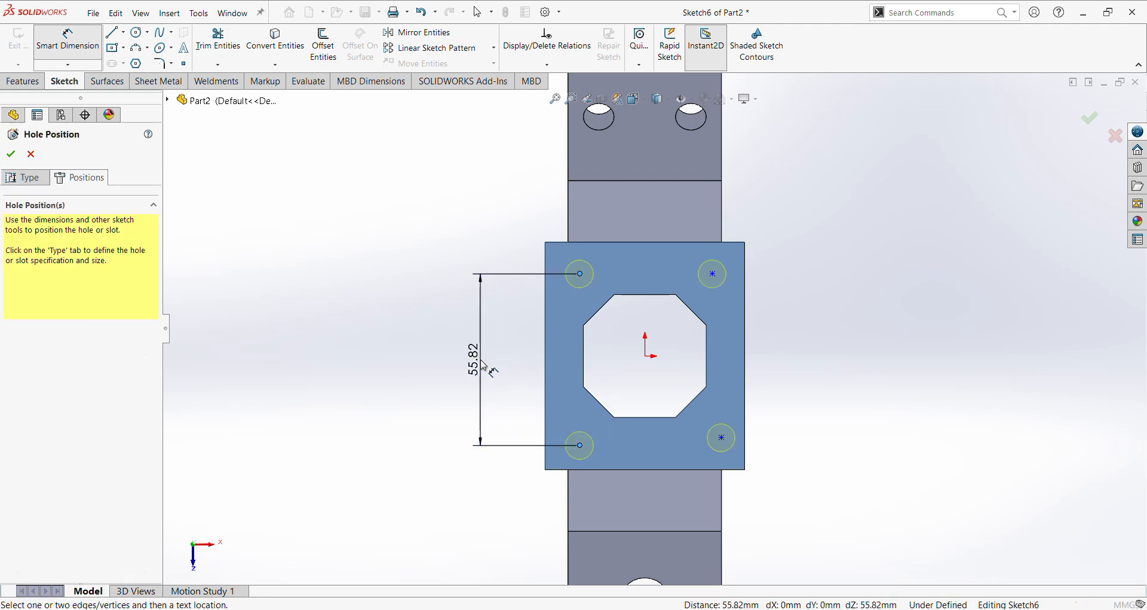
type("54")
key("Return")
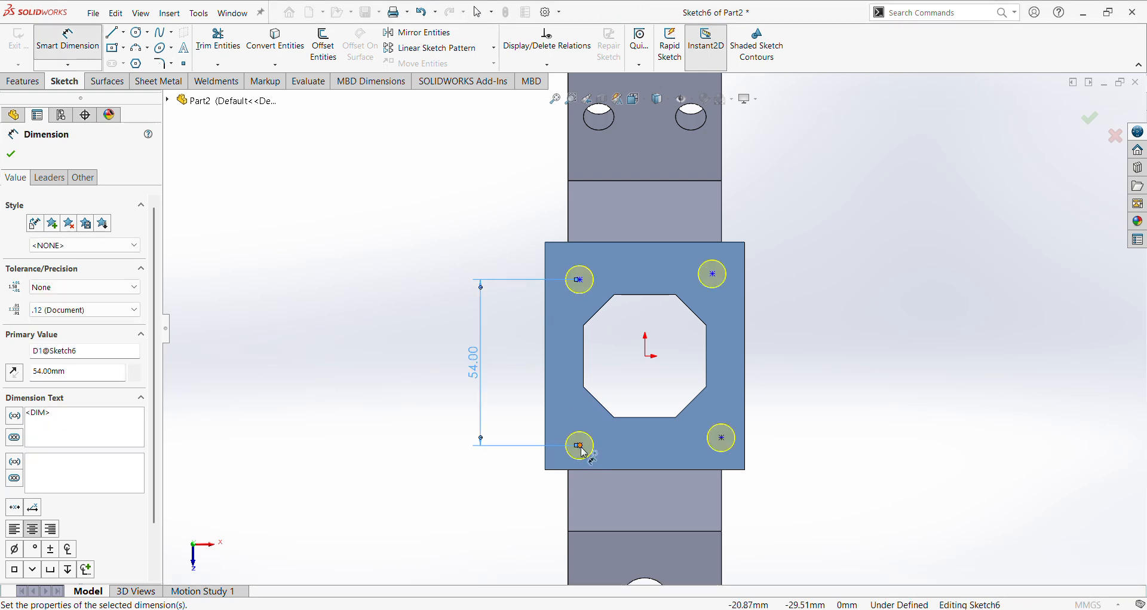
- Dimension the crosswise distance between the two lower block hole centres as 44 mm
left_click(580, 446)
left_click(722, 437)
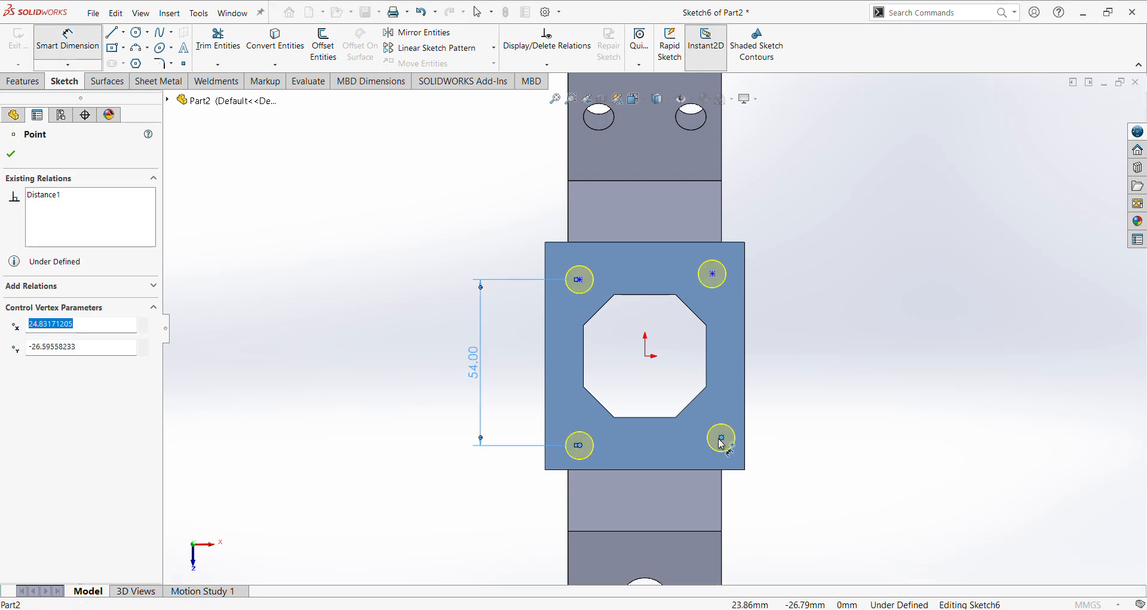
left_click(659, 496)
type("44")
key("Return")
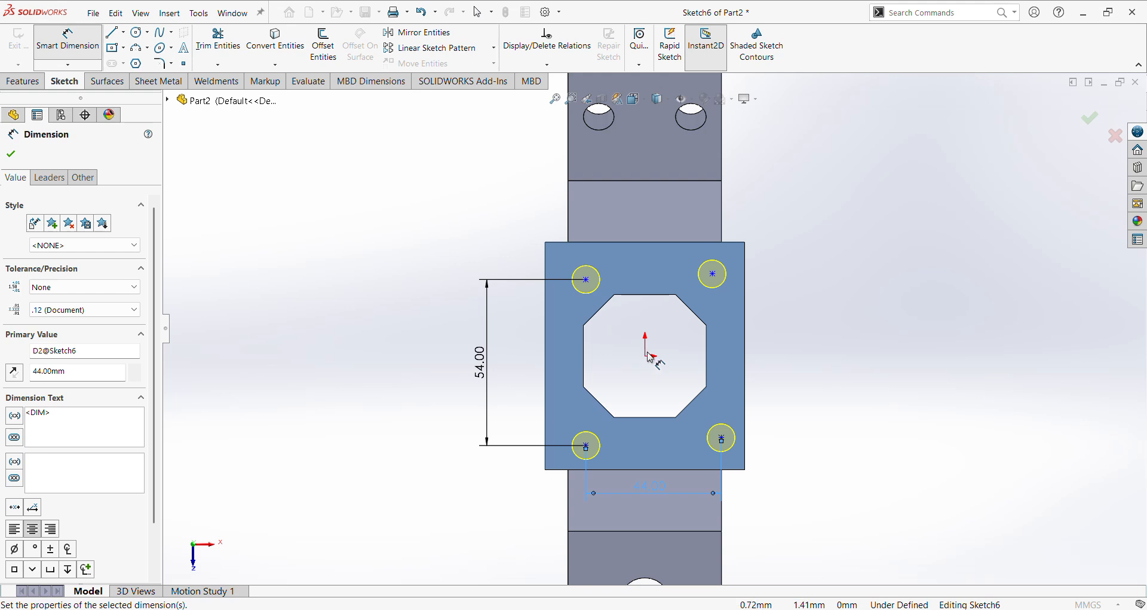
key("Escape")
- Dimension the lengthwise distance from the upper-left hole centre to the origin as 54/2 mm
left_click(586, 279)
left_click(645, 355)
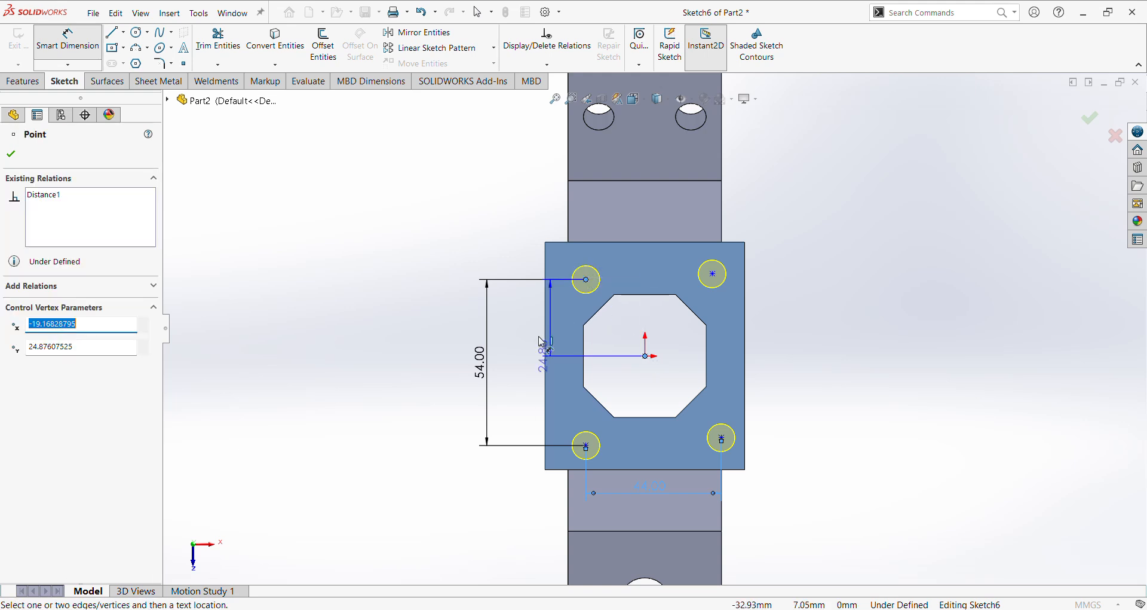
left_click(522, 332)
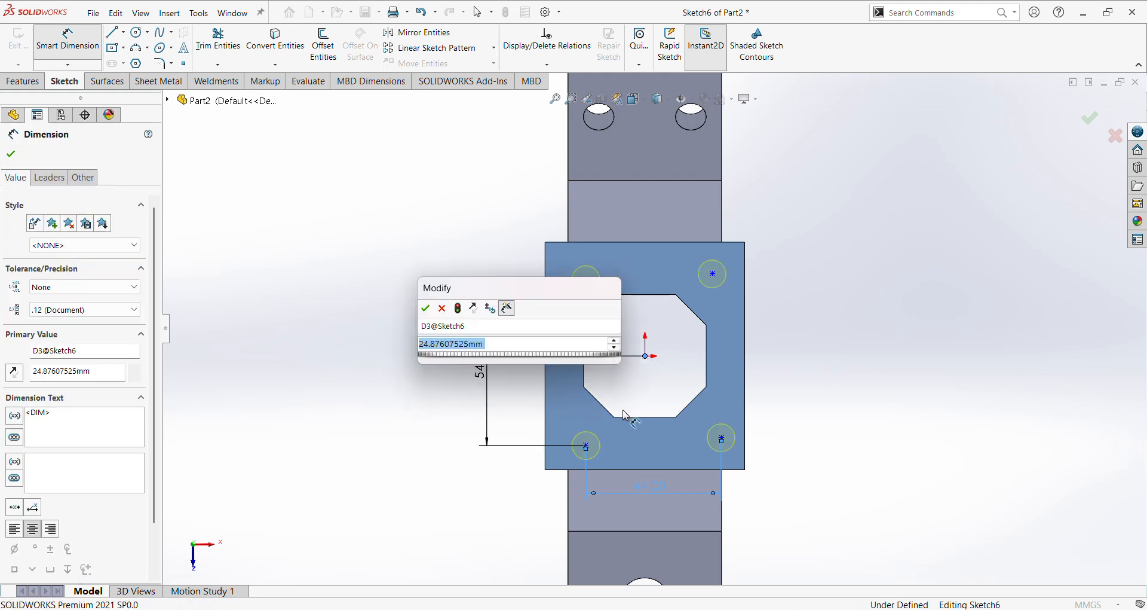
type("54/2")
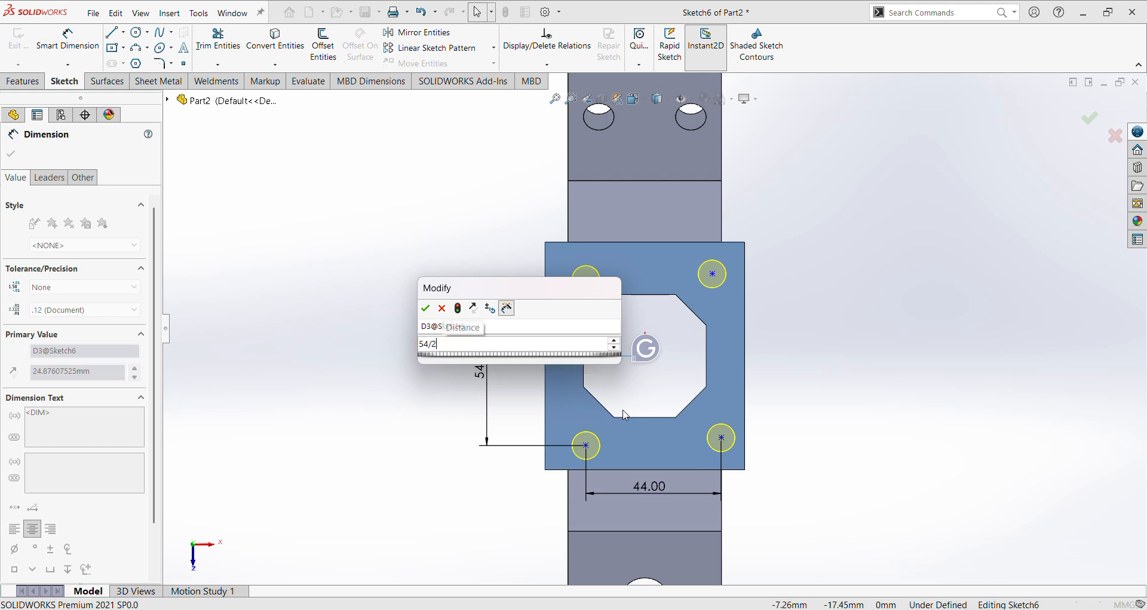
key("Return")
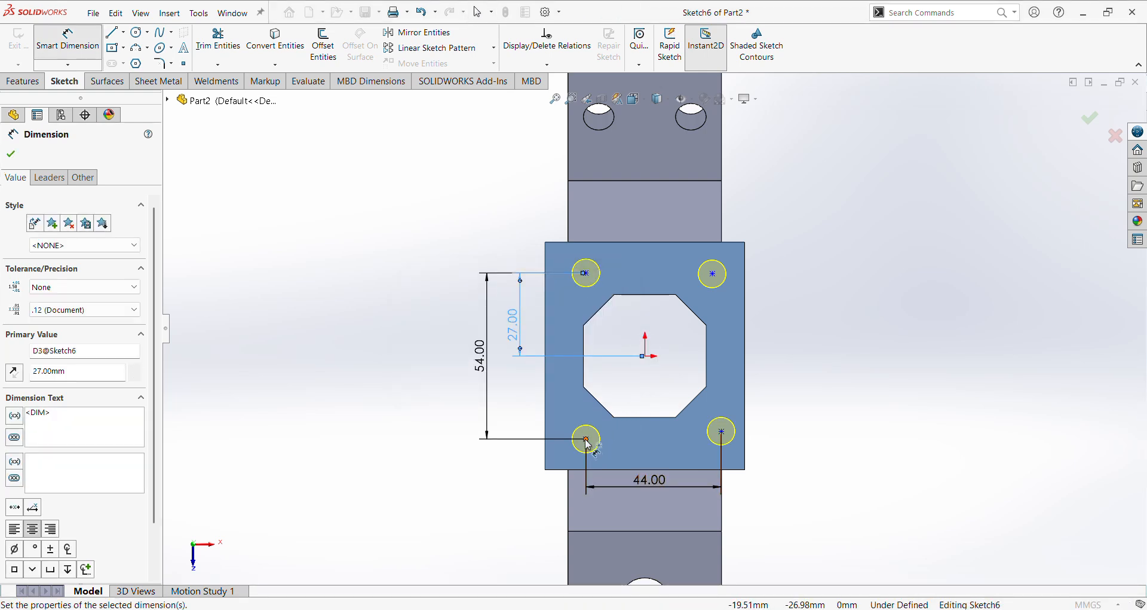
- Dimension the crosswise distance from the lower-left hole centre to the origin as 22 mm
left_click(642, 355)
key("Escape")
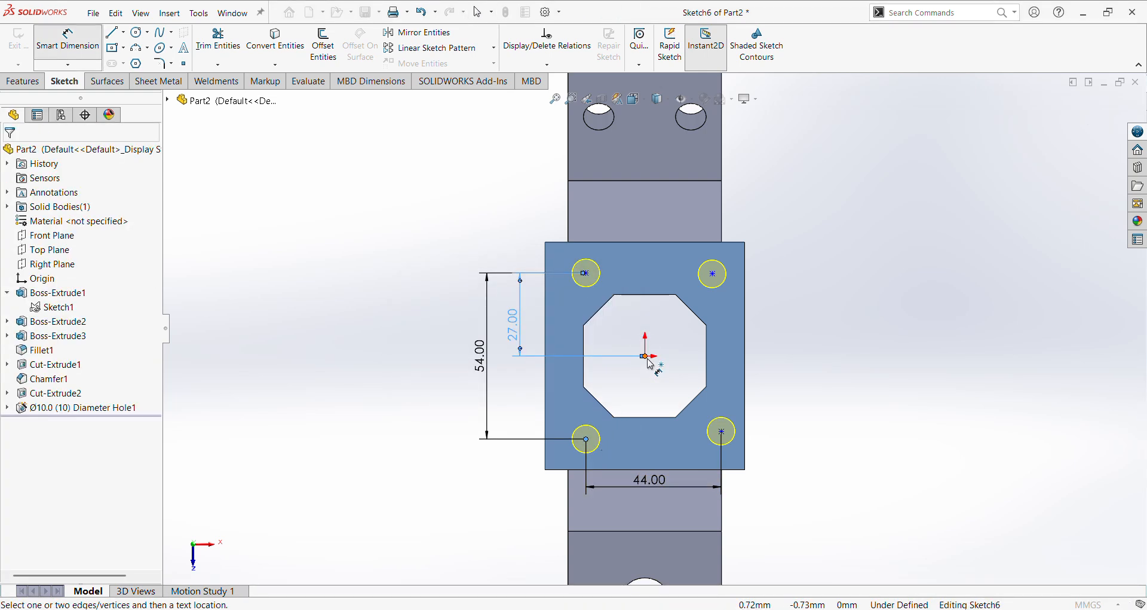
left_click(645, 357)
left_click(586, 440)
left_click(619, 504)
type("22")
key("Return")
key("Escape")
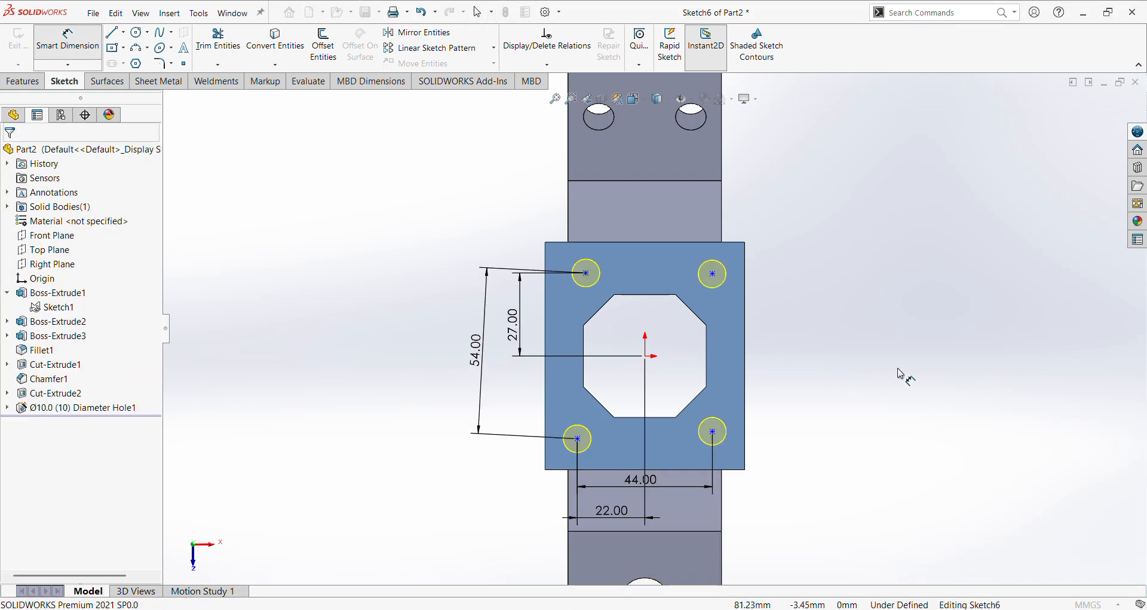
left_click(586, 274)
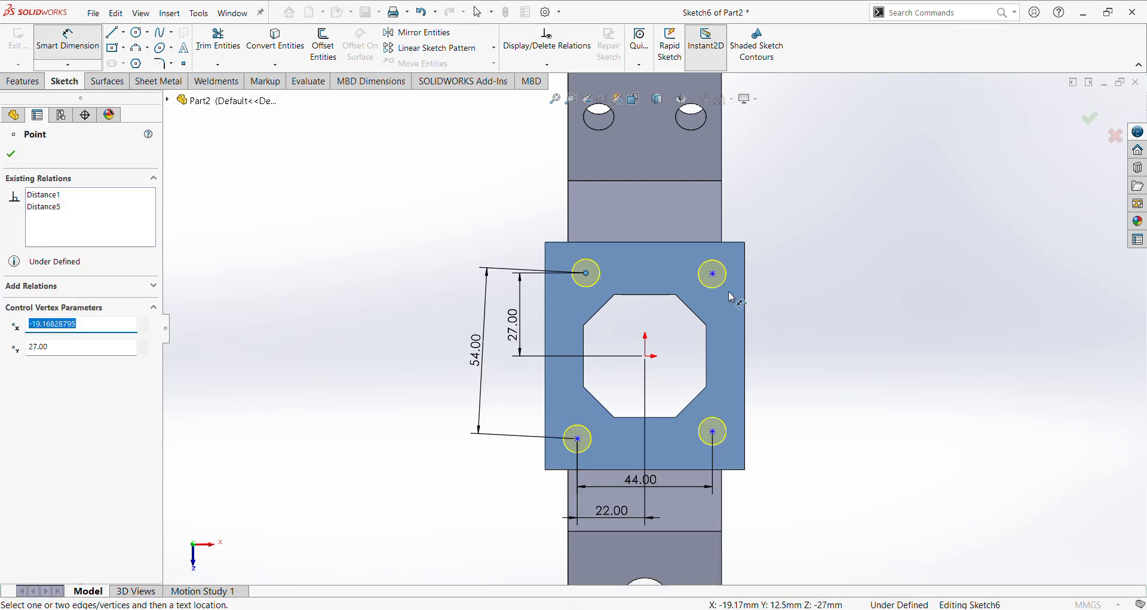
left_click(713, 274)
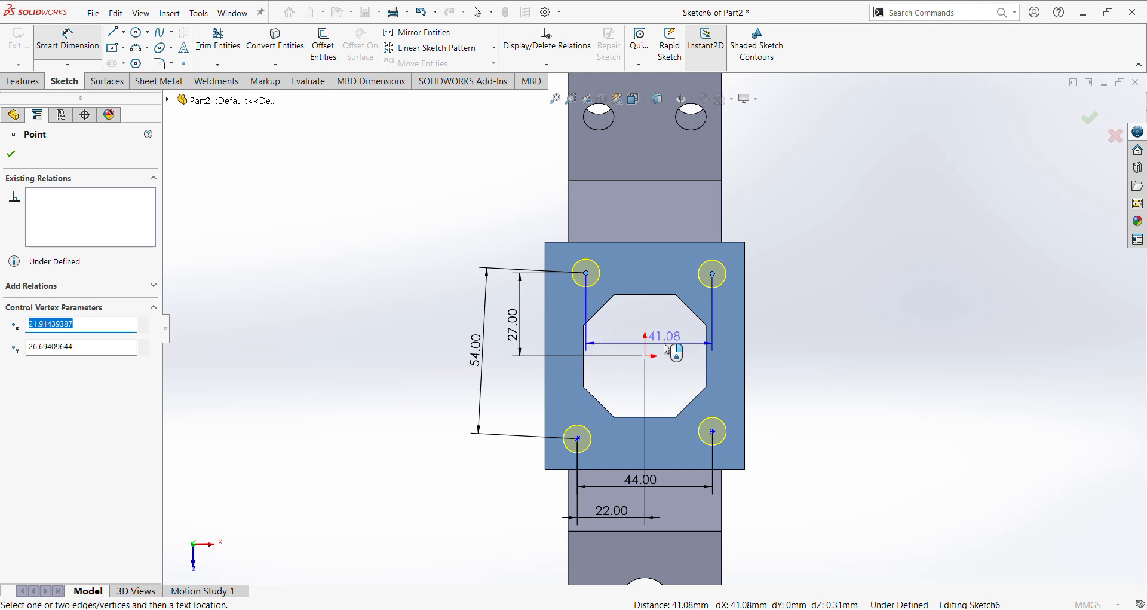
key("Escape")
left_click(587, 273)
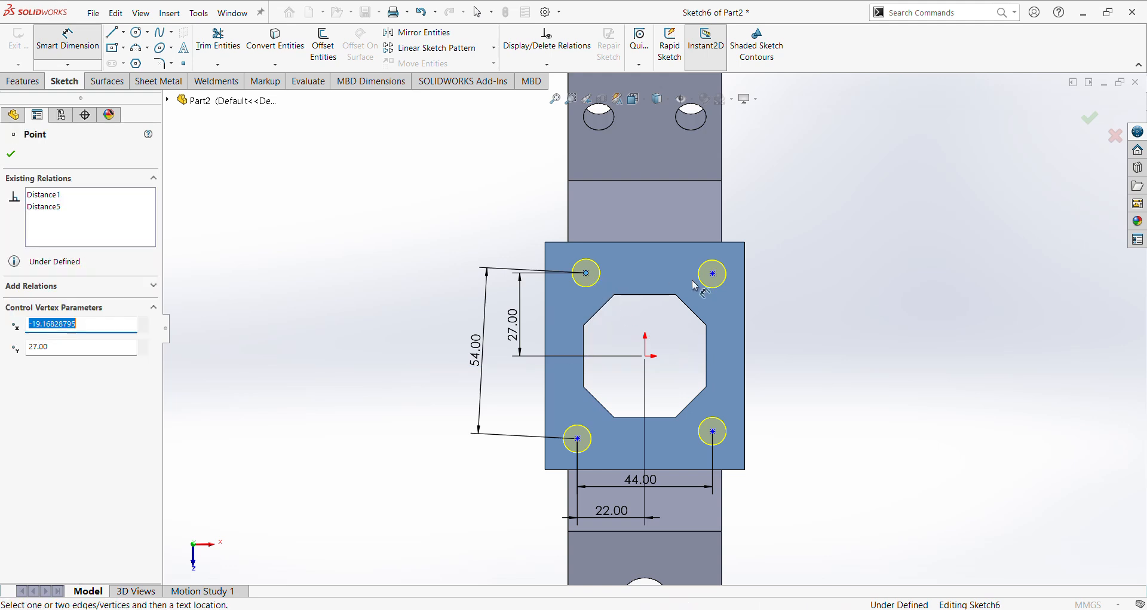
left_click(713, 273)
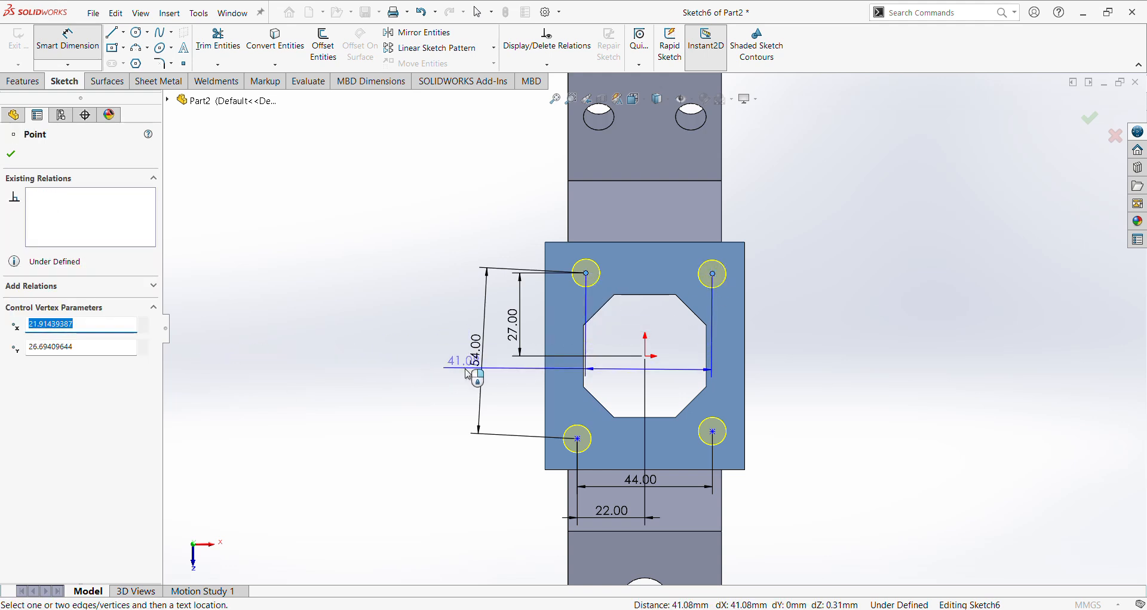
key("Escape")
key("Escape")
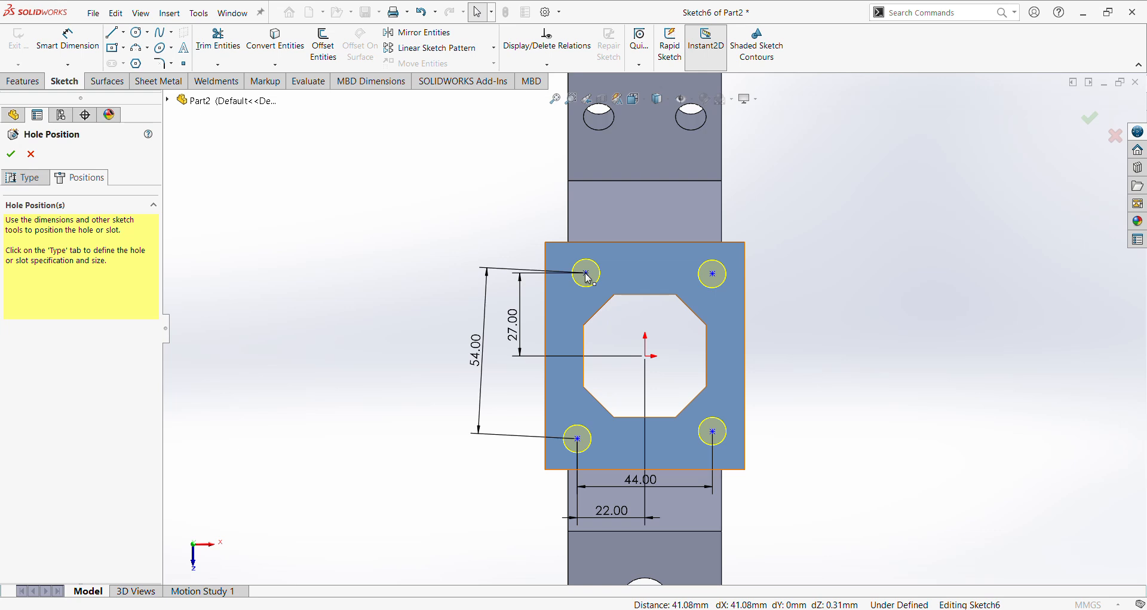
- Add a Vertical relation between the two left-hand block hole centres
left_click(587, 274)
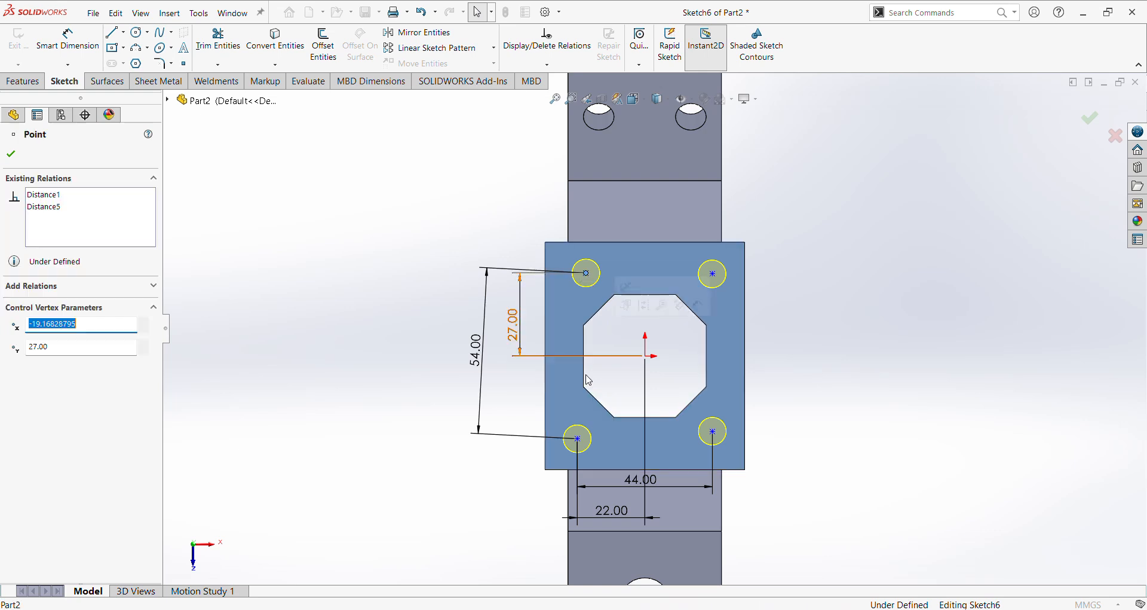
left_click(579, 439, "ctrl")
left_click(631, 388)
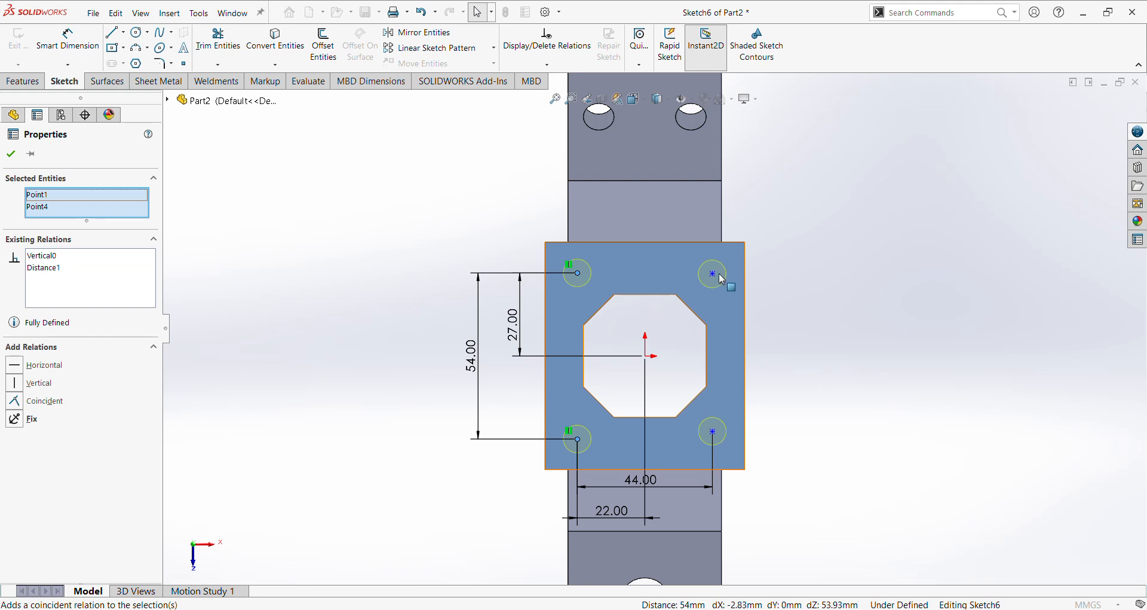
- Add a Horizontal relation between the two upper block hole centres
left_click(579, 274)
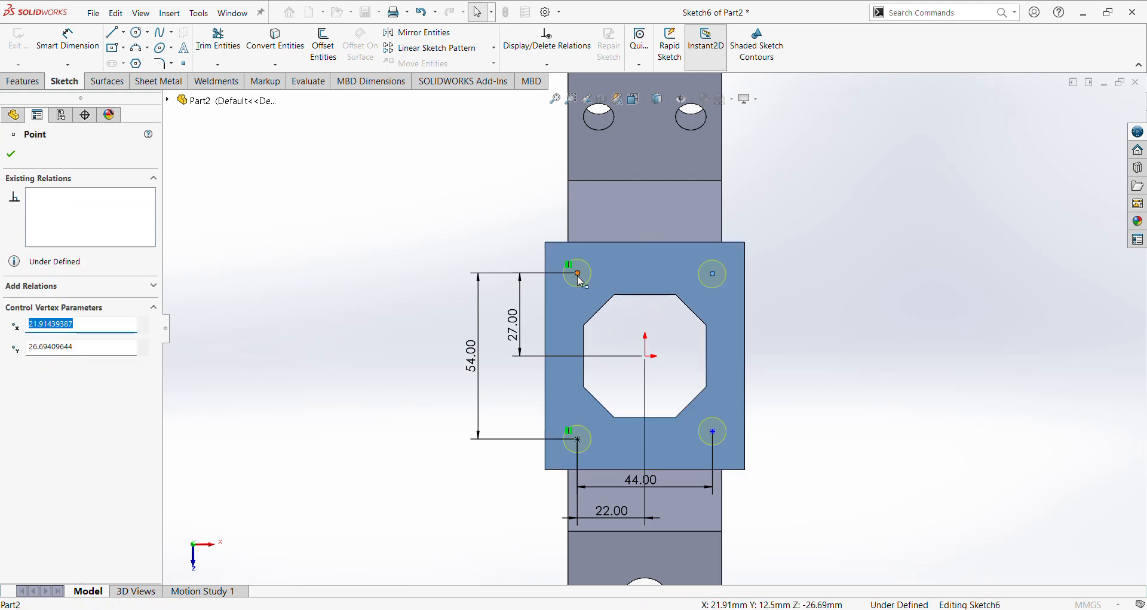
left_click(713, 274, "ctrl")
left_click(614, 223)
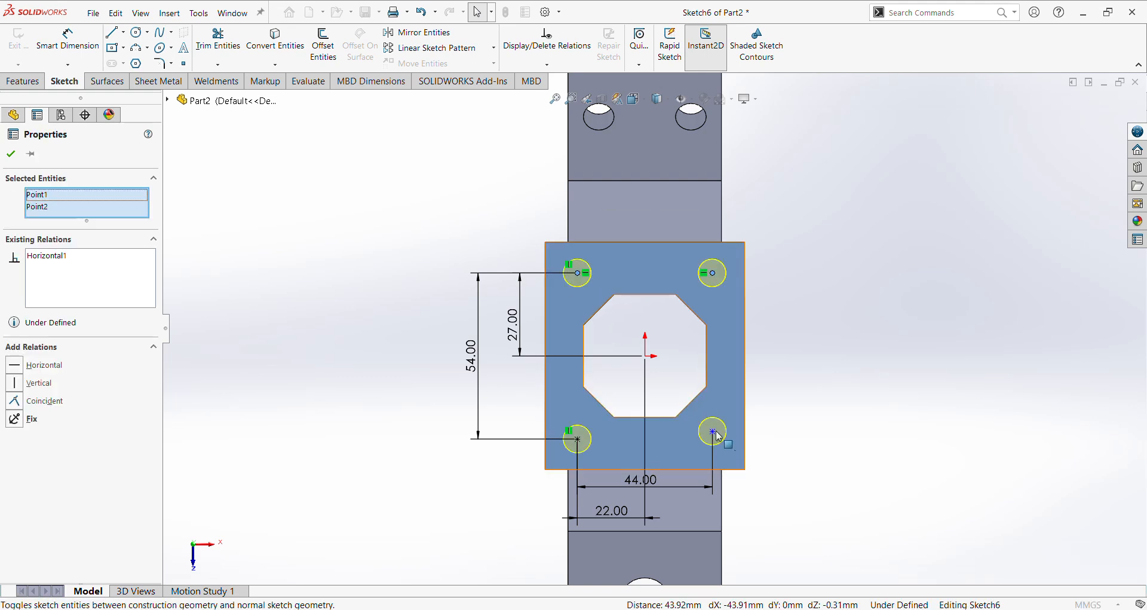
- Add a Horizontal relation between the two lower block hole centres
left_click(578, 440)
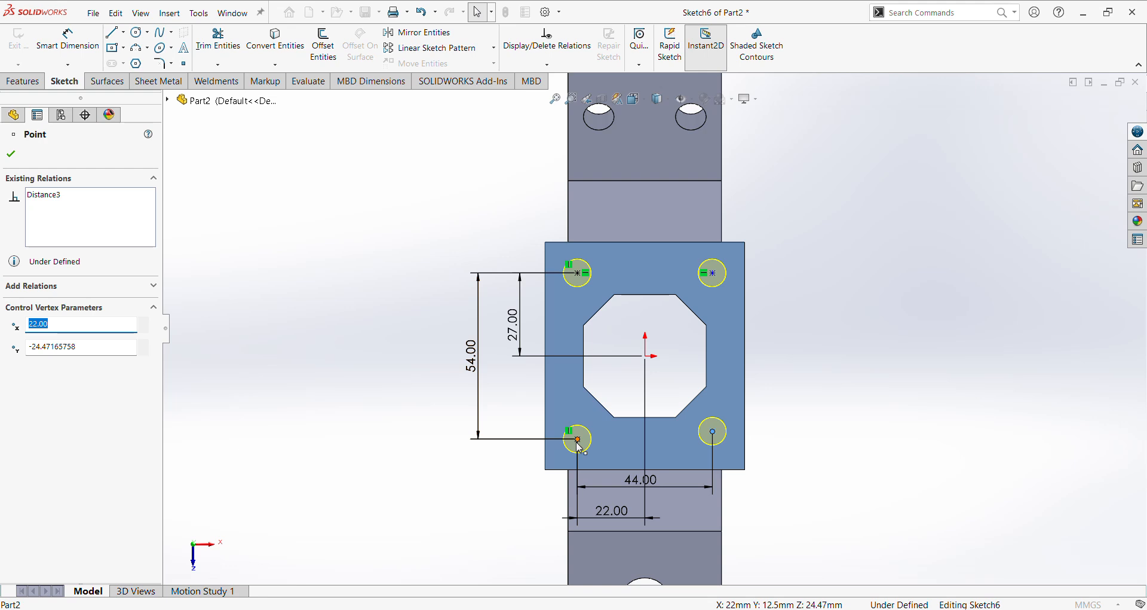
left_click(713, 432, "ctrl")
left_click(612, 391)
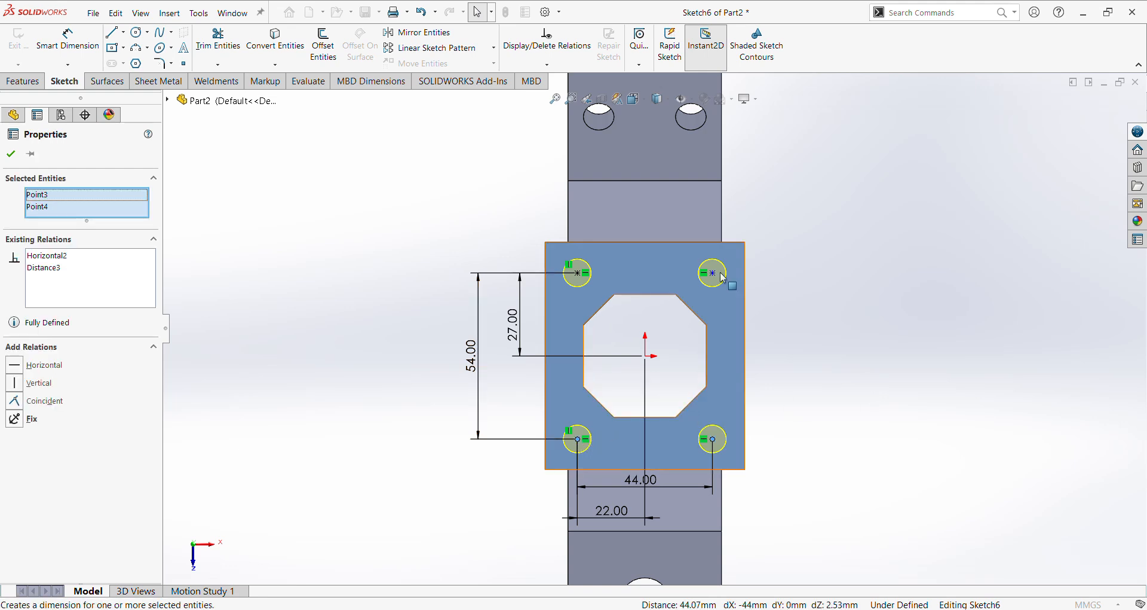
left_click(859, 338)
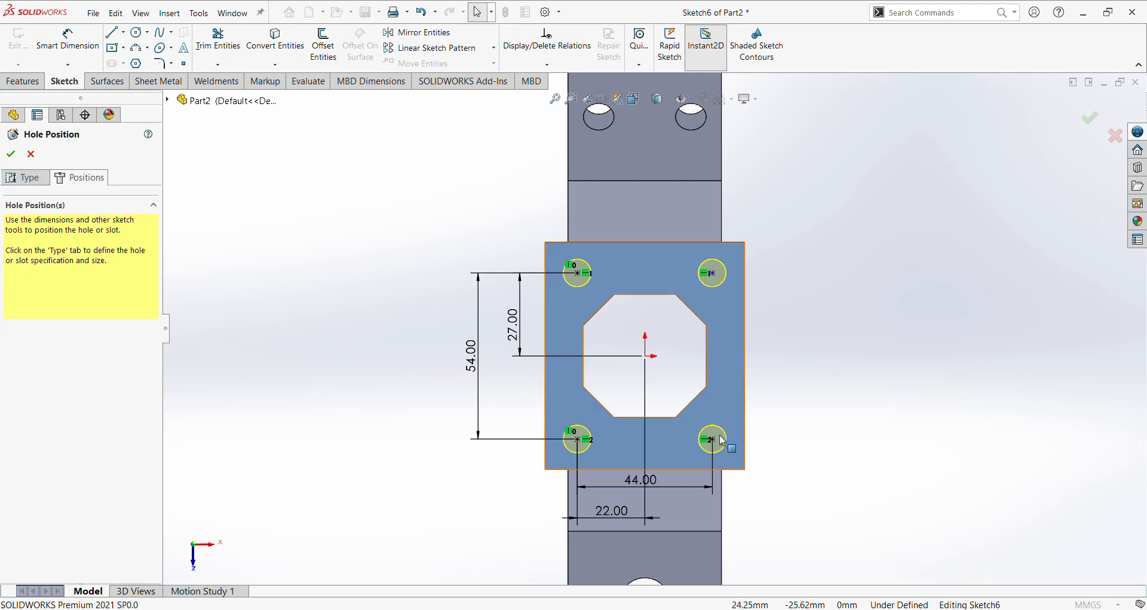
- Add a Vertical relation between the two right-hand block hole centres and finish the Ø9 hole feature
left_click(712, 273)
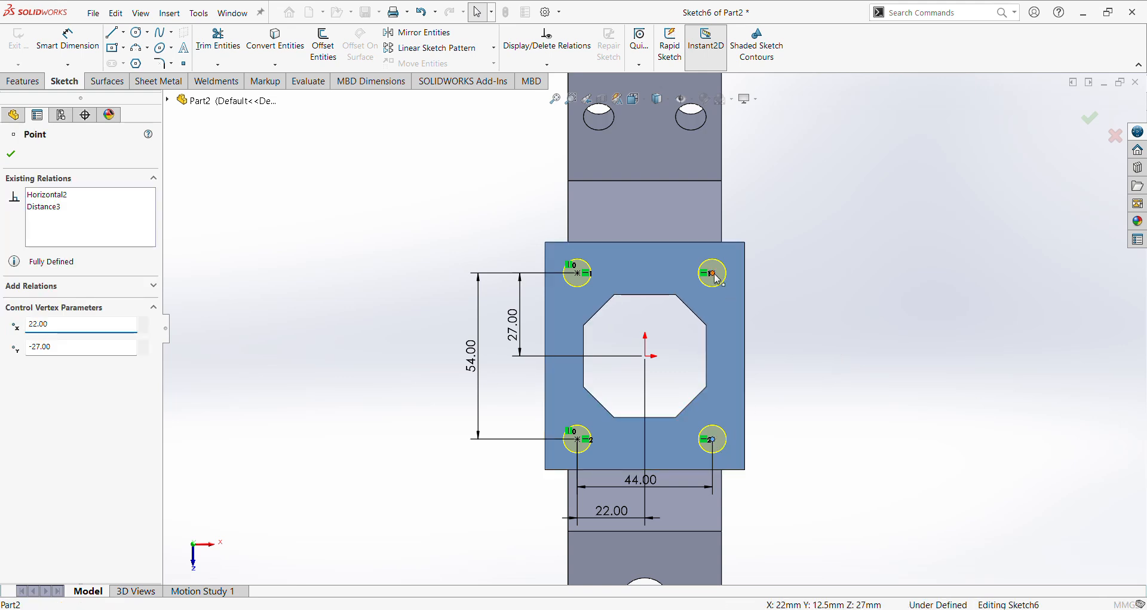
left_click(713, 273, "ctrl")
left_click(767, 219)
left_click(890, 350)
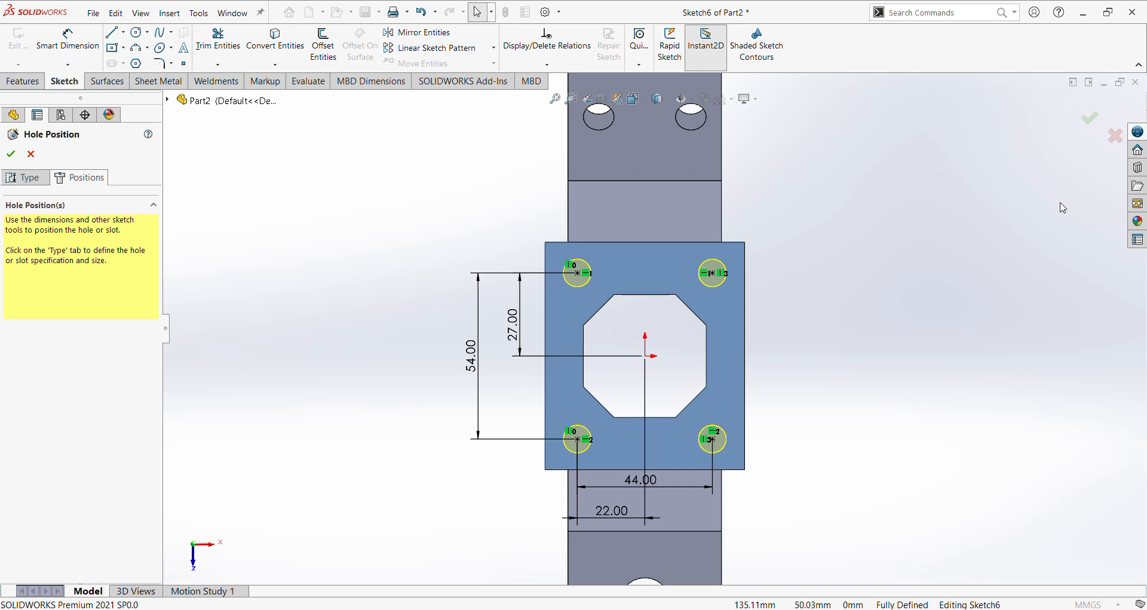
left_click(1089, 120)
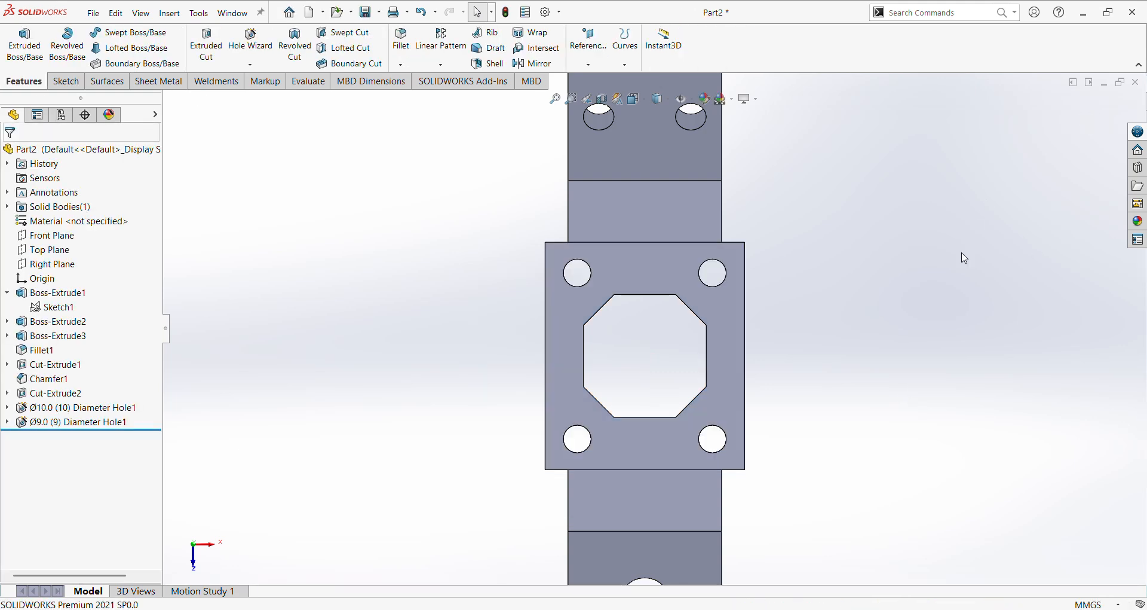
key("ctrl+7")
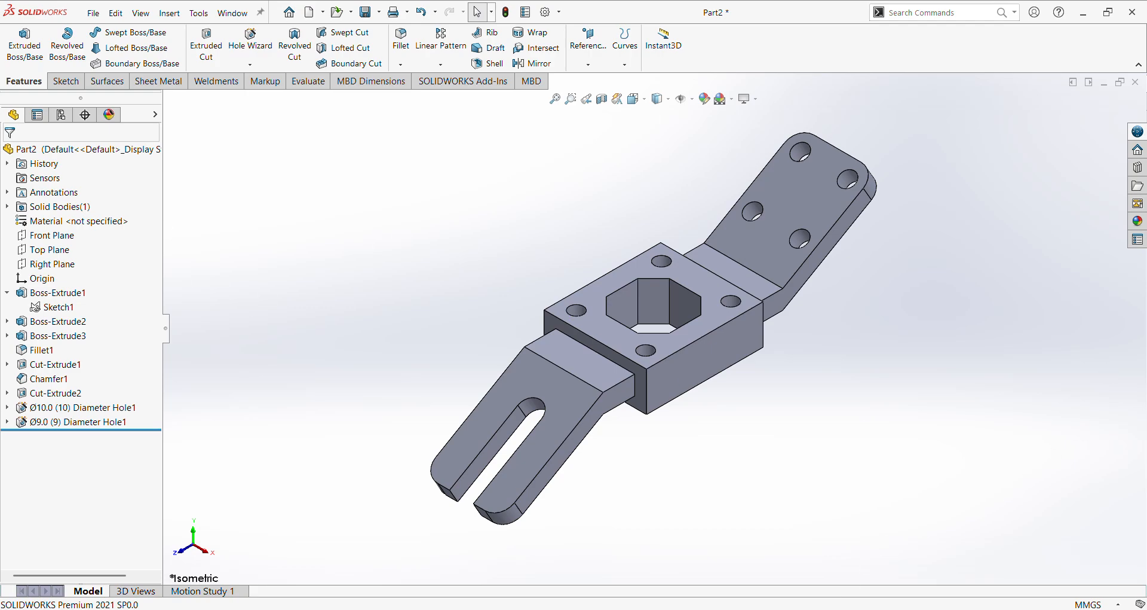
key("alt+Tab")
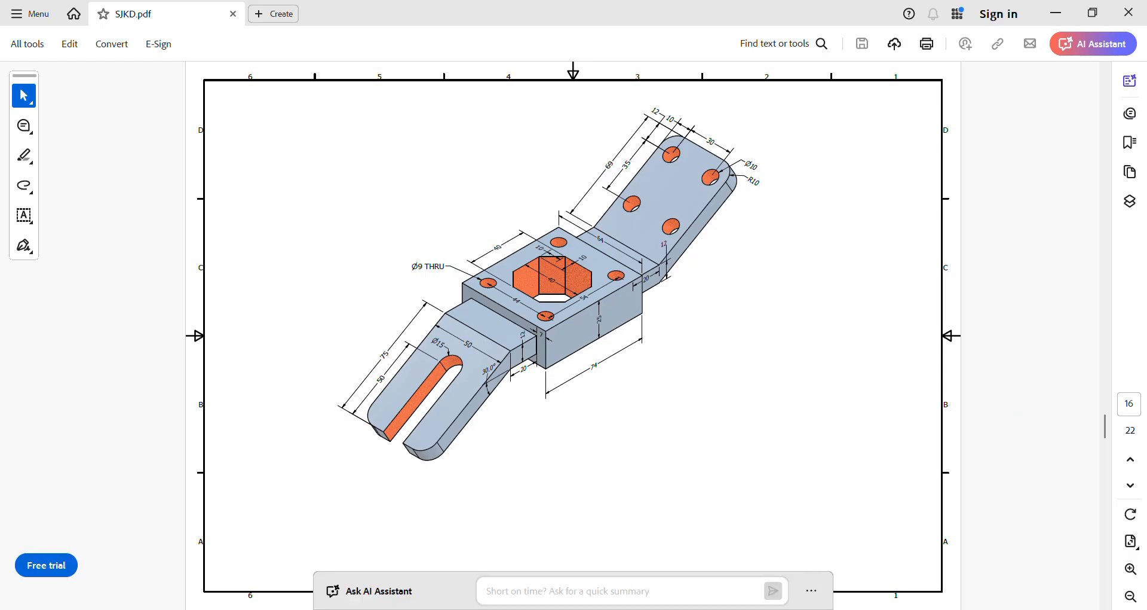
key("alt+Tab")
- Assign the aluminium alloy 6061-T6 (SS) as the part's material
left_click(89, 154)
right_click(89, 150)
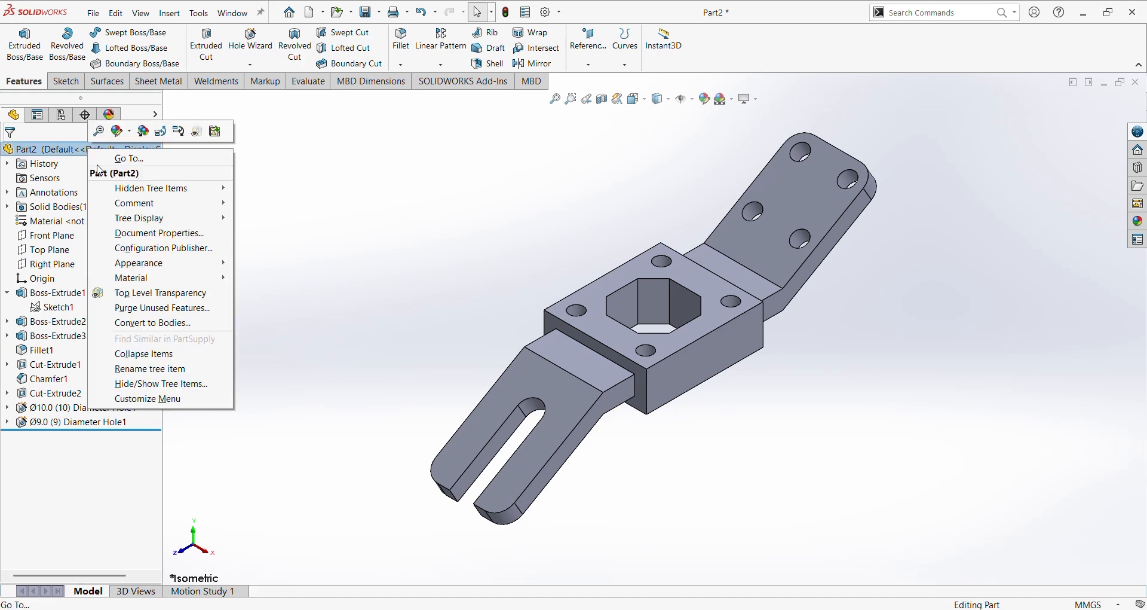
mouse_move(216, 282)
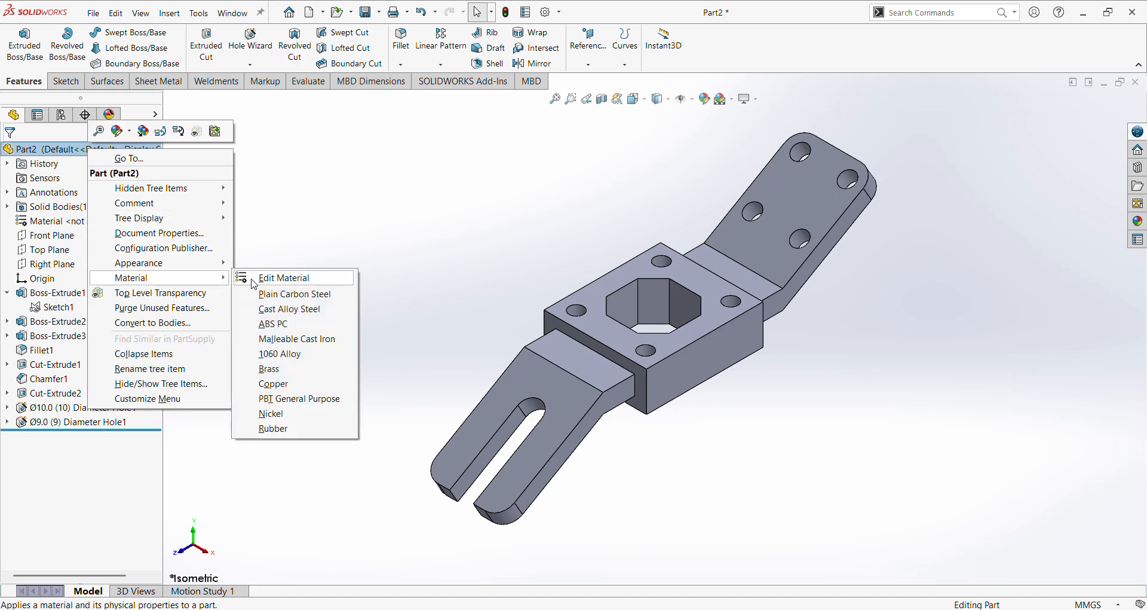
left_click(275, 282)
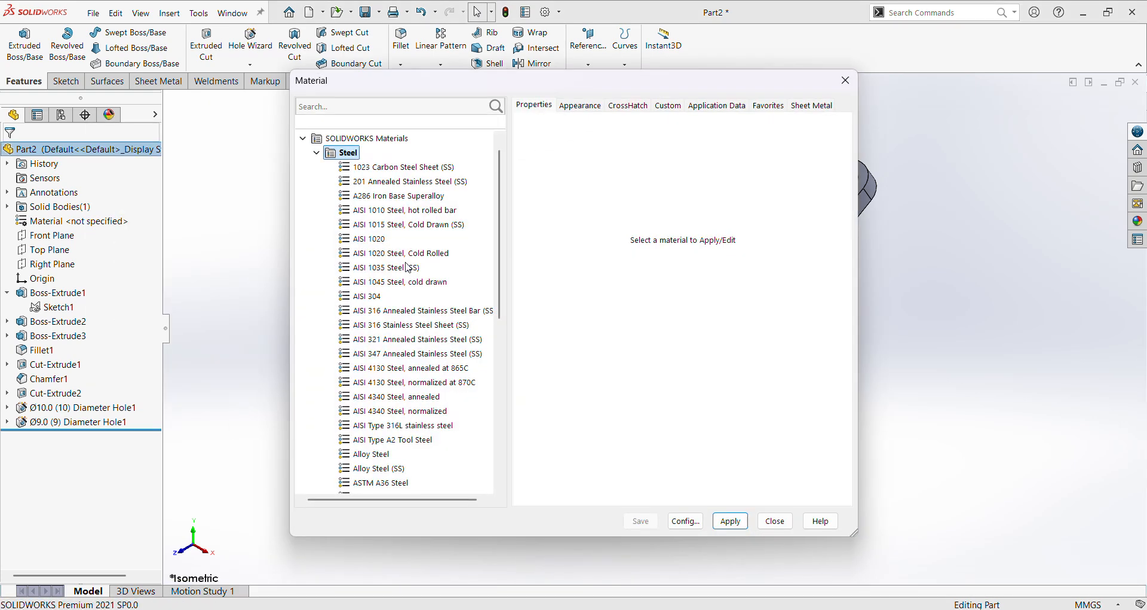
scroll(405, 269, "down", 3)
scroll(406, 268, "down", 4)
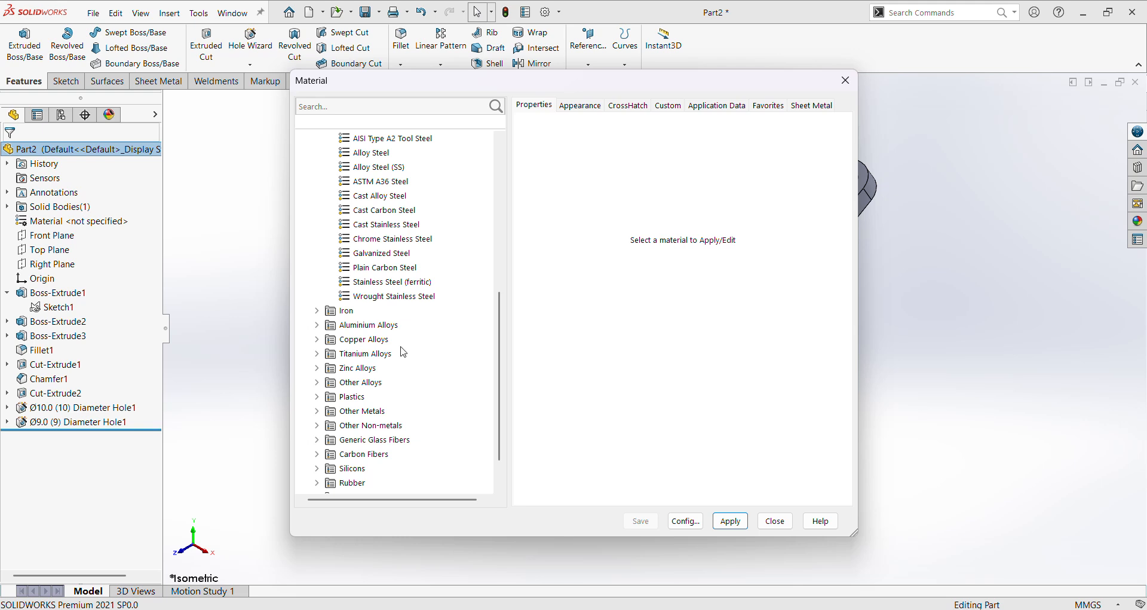
scroll(395, 353, "down", 1)
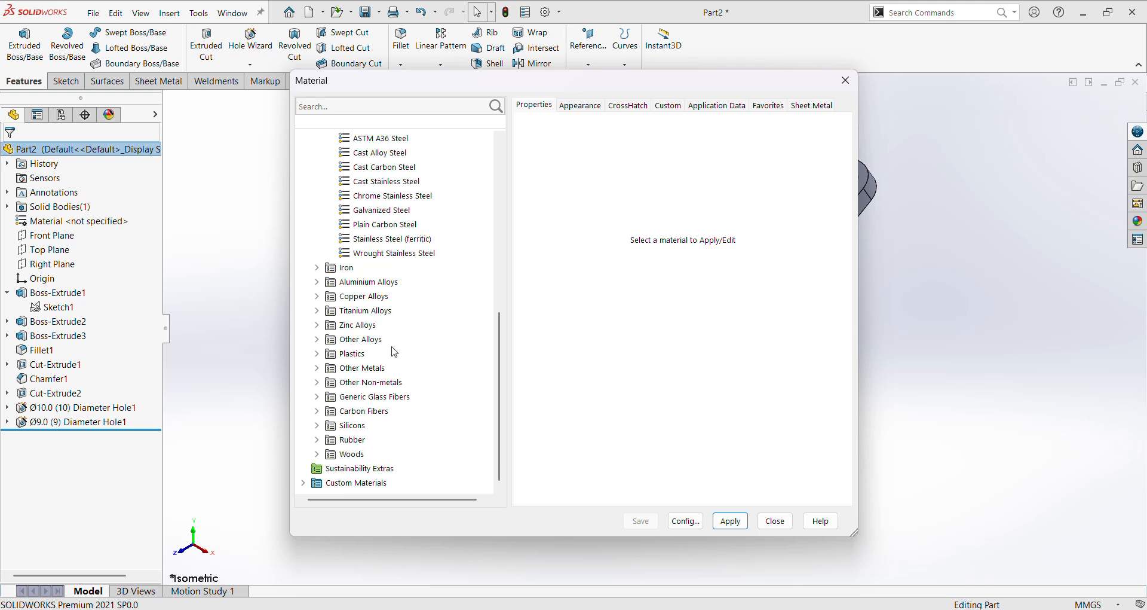
left_click(316, 282)
scroll(426, 248, "down", 17)
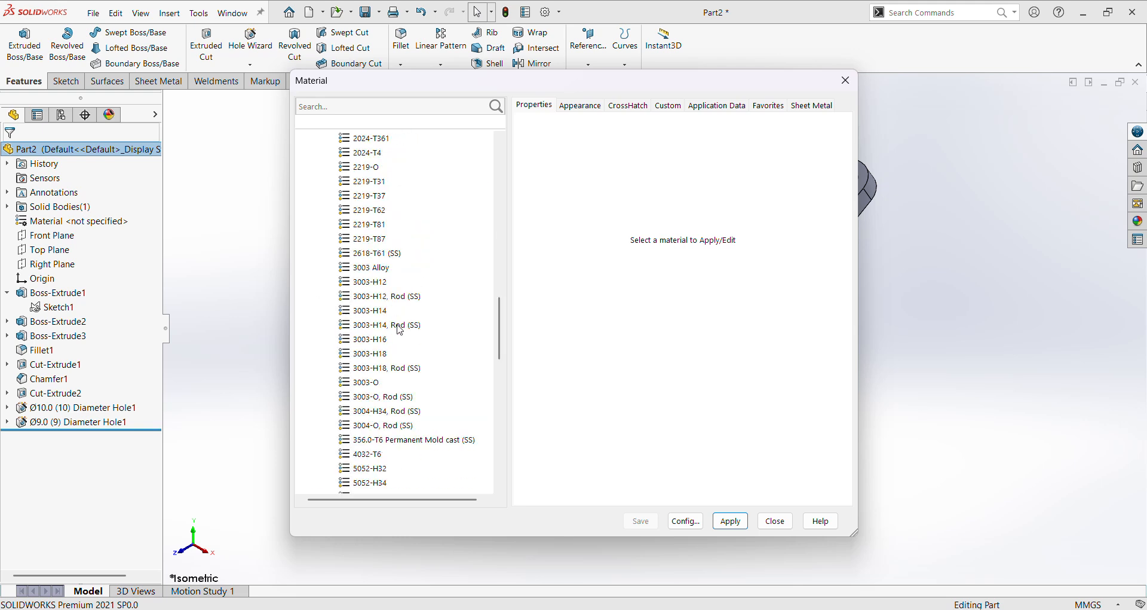
scroll(399, 347, "down", 2)
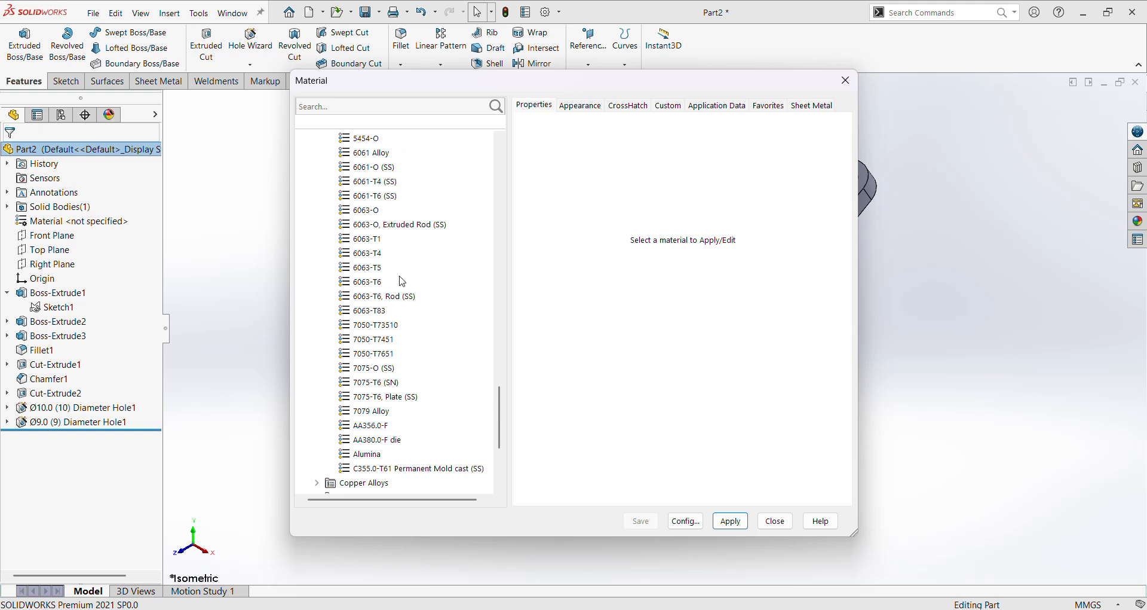
left_click(386, 197)
left_click_drag(691, 86, 413, 87)
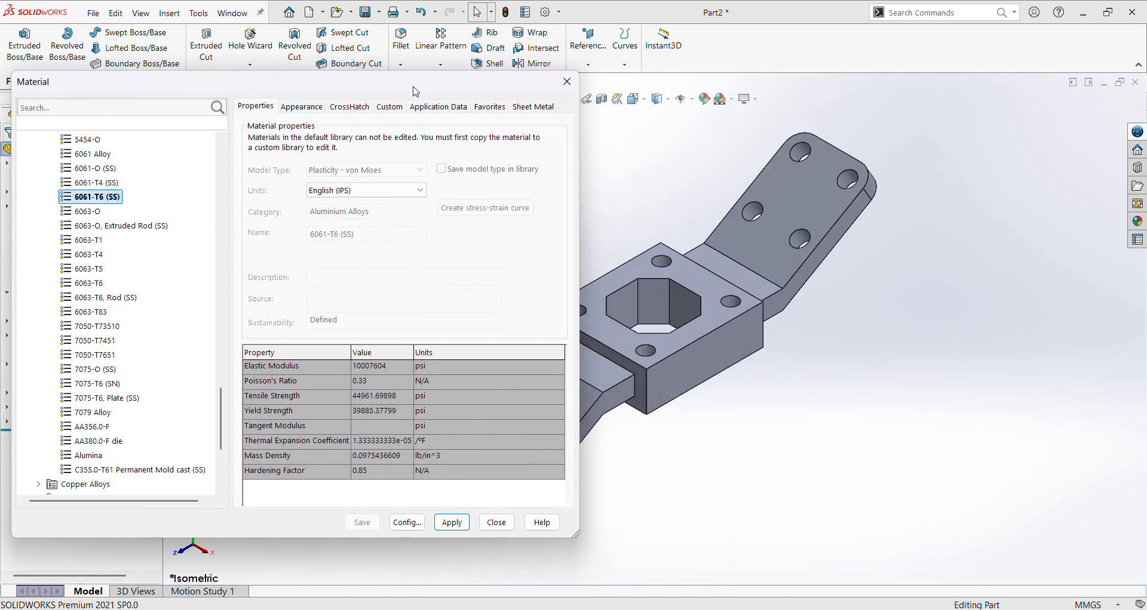
left_click(452, 522)
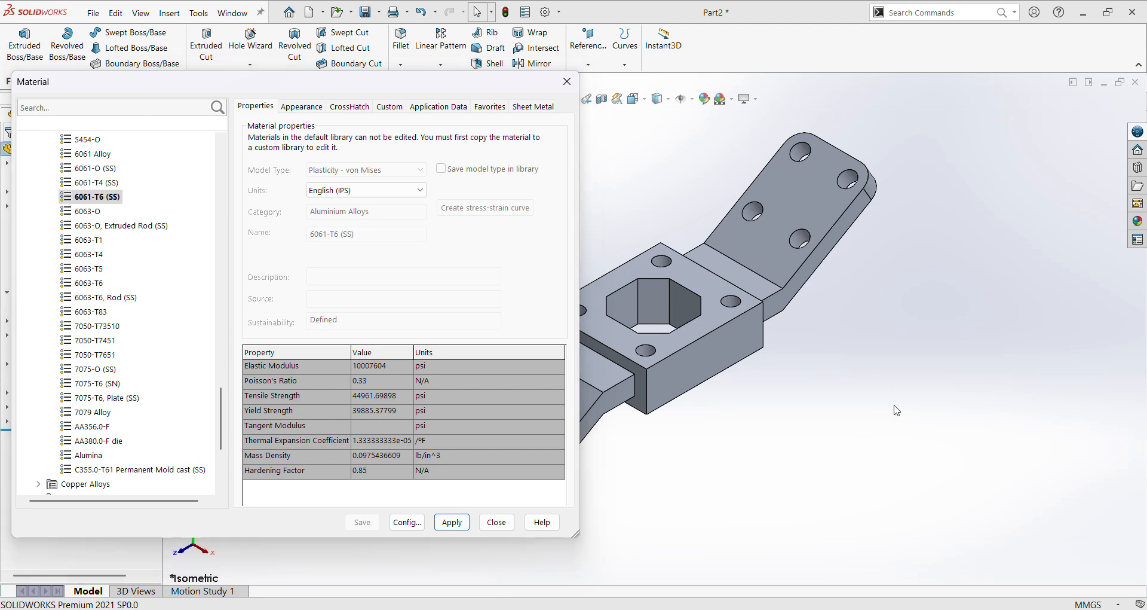
left_click(497, 522)
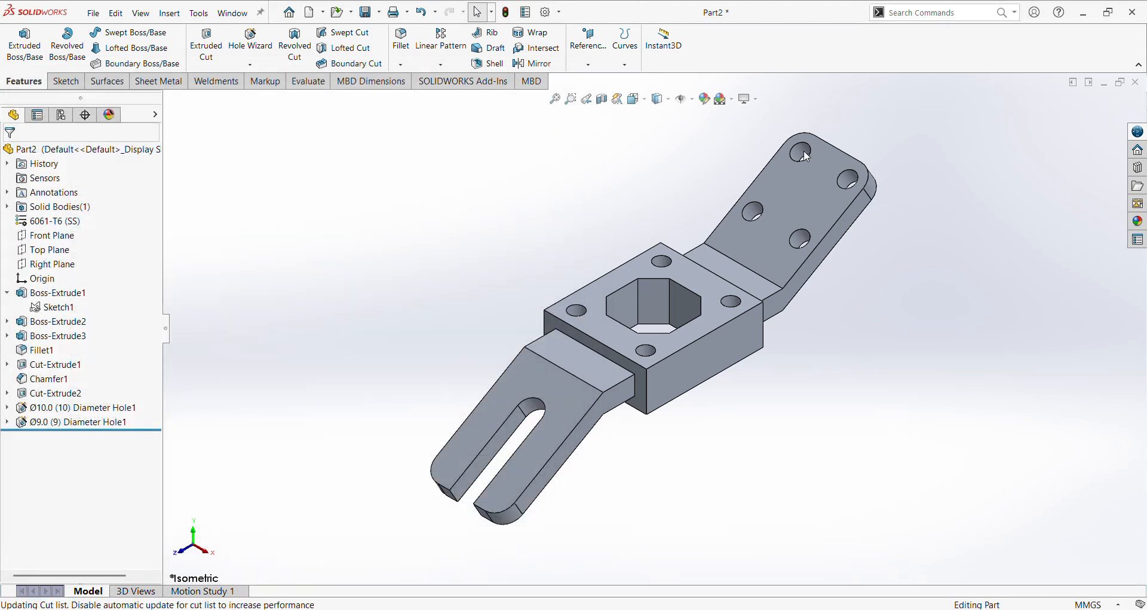
- Set the whole part's appearance colour to light cyan
left_click(711, 103)
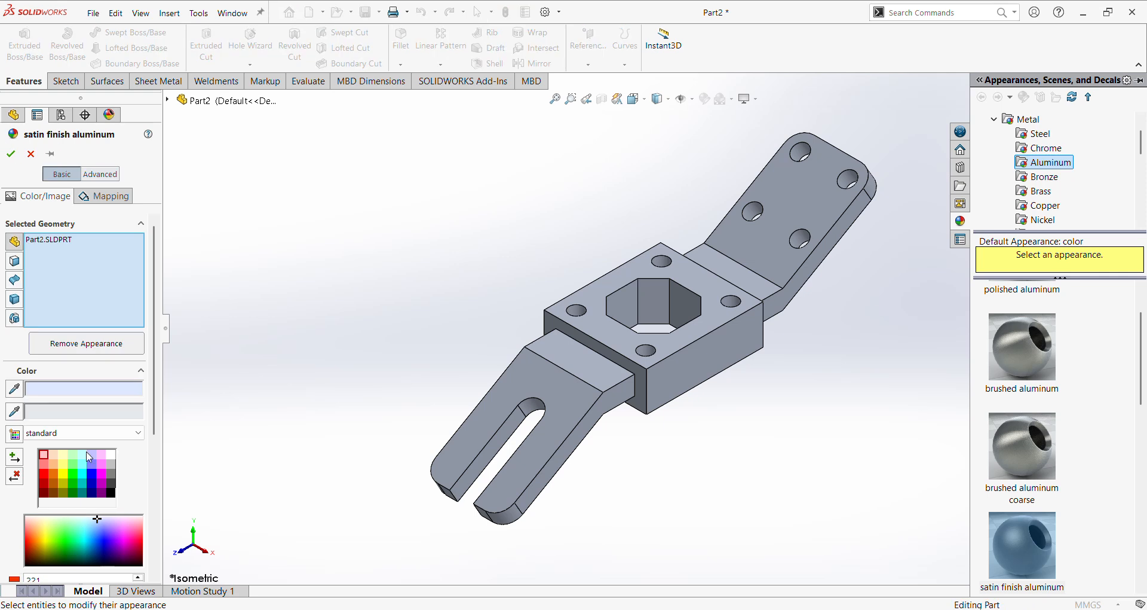
left_click(75, 456)
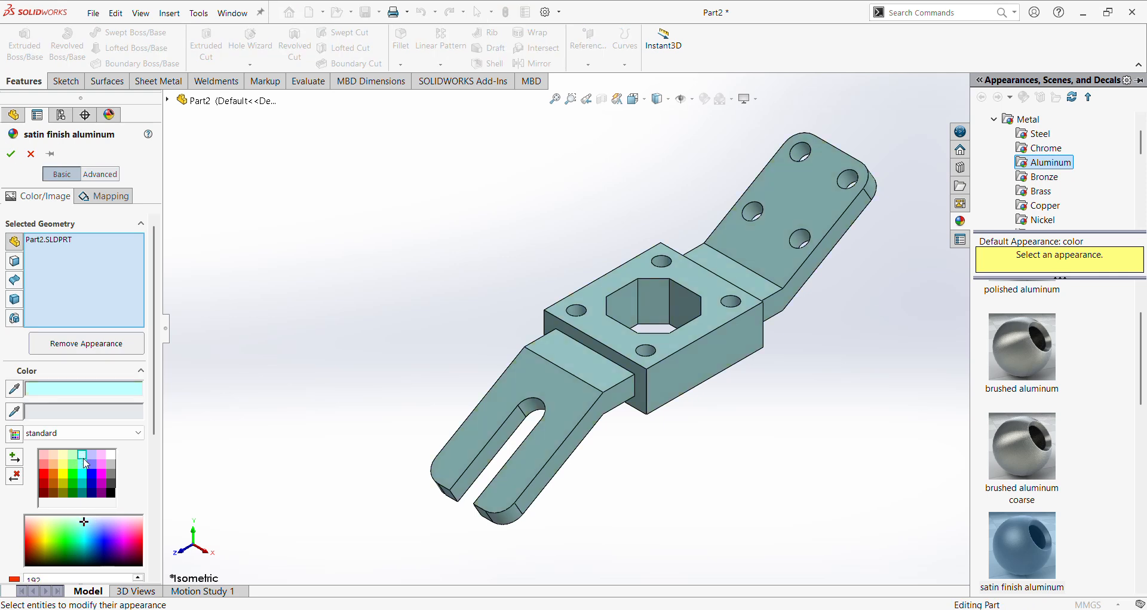
left_click(11, 154)
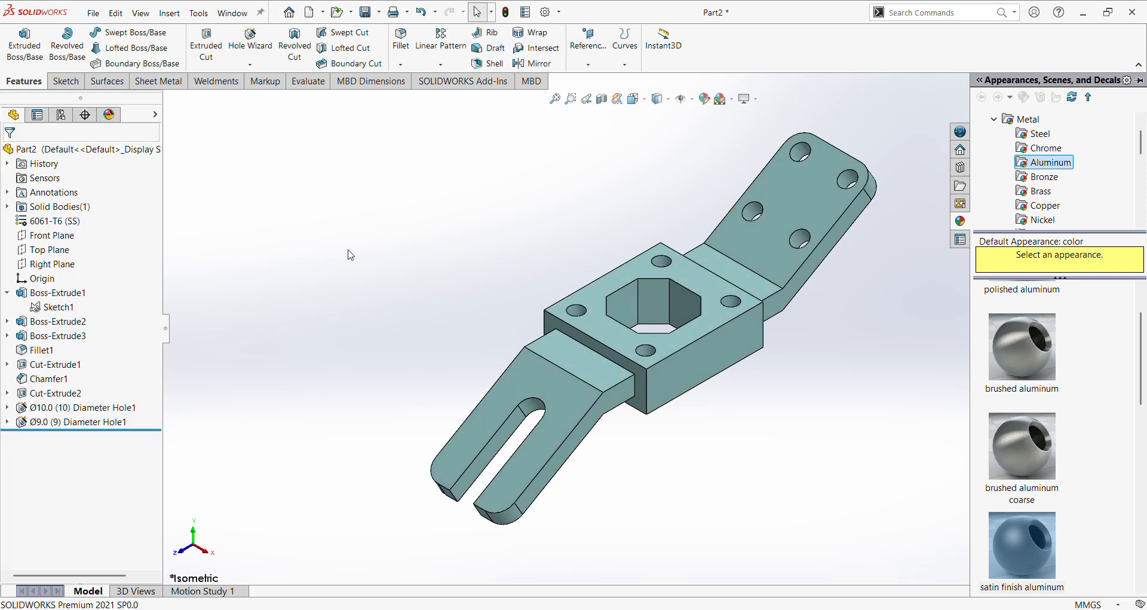
- Start a new appearance edit with light pink and remove the whole part from its selected geometry
scroll(549, 425, "down", 3)
scroll(548, 386, "up", 3)
scroll(586, 366, "down", 4)
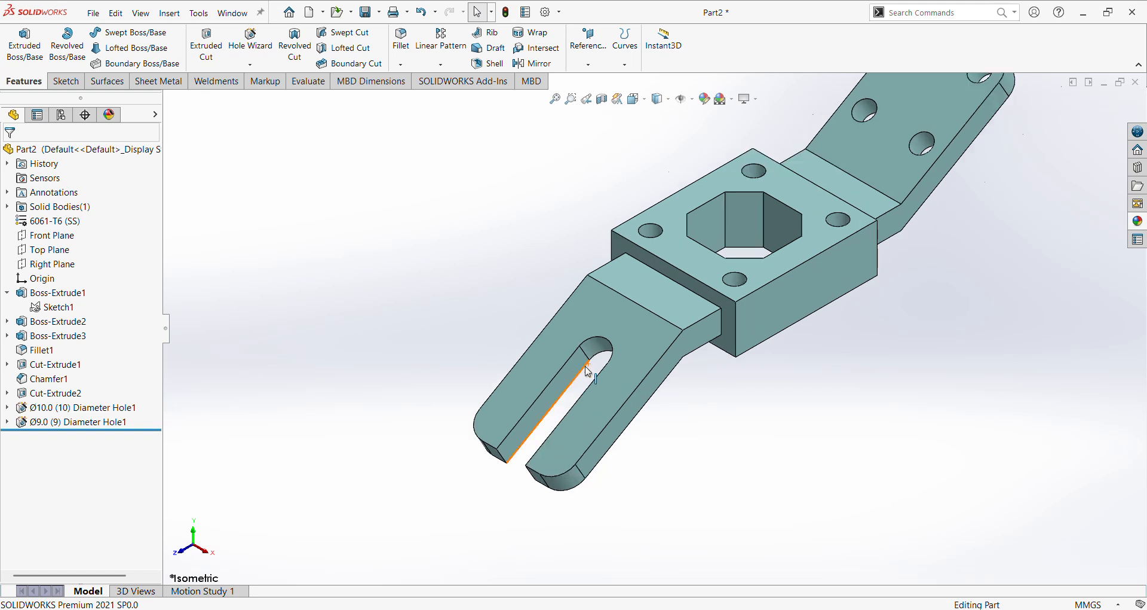
scroll(655, 443, "up", 4)
scroll(910, 176, "down", 3)
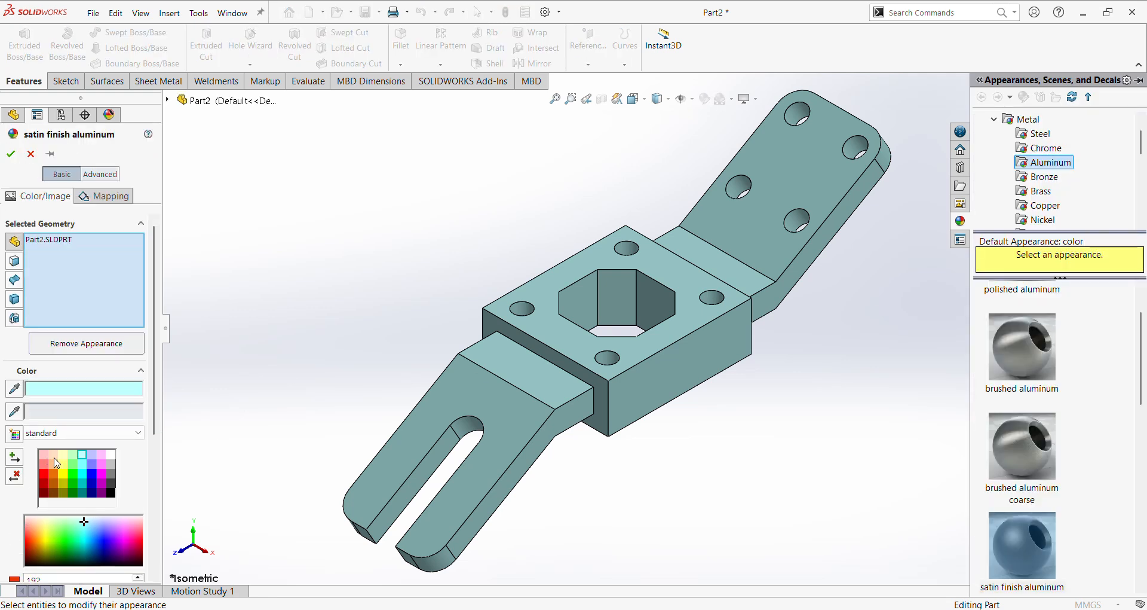
left_click(44, 457)
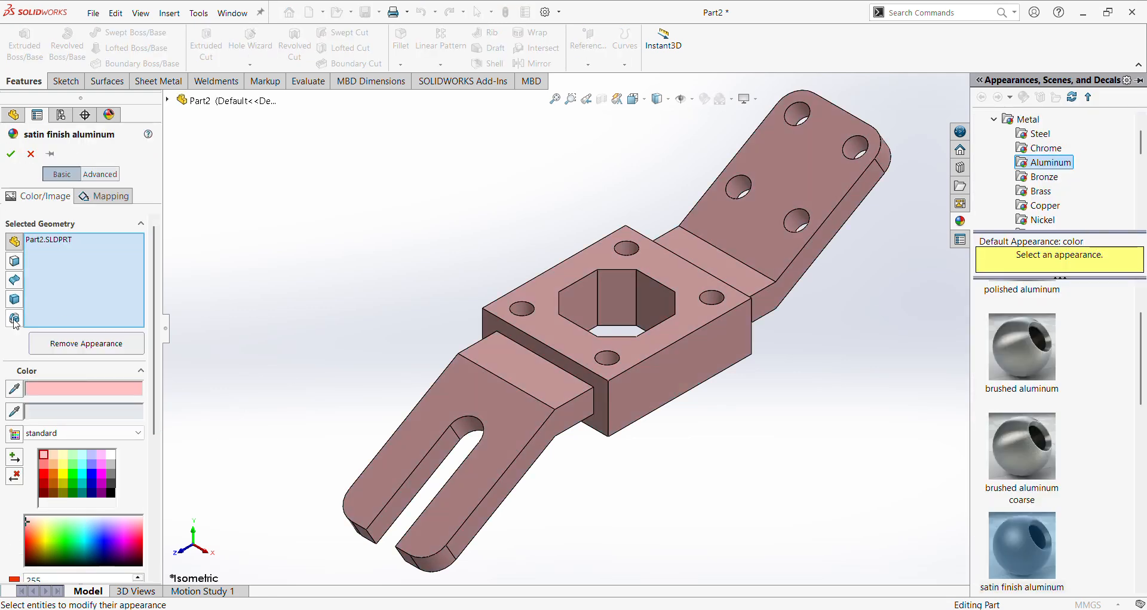
right_click(67, 256)
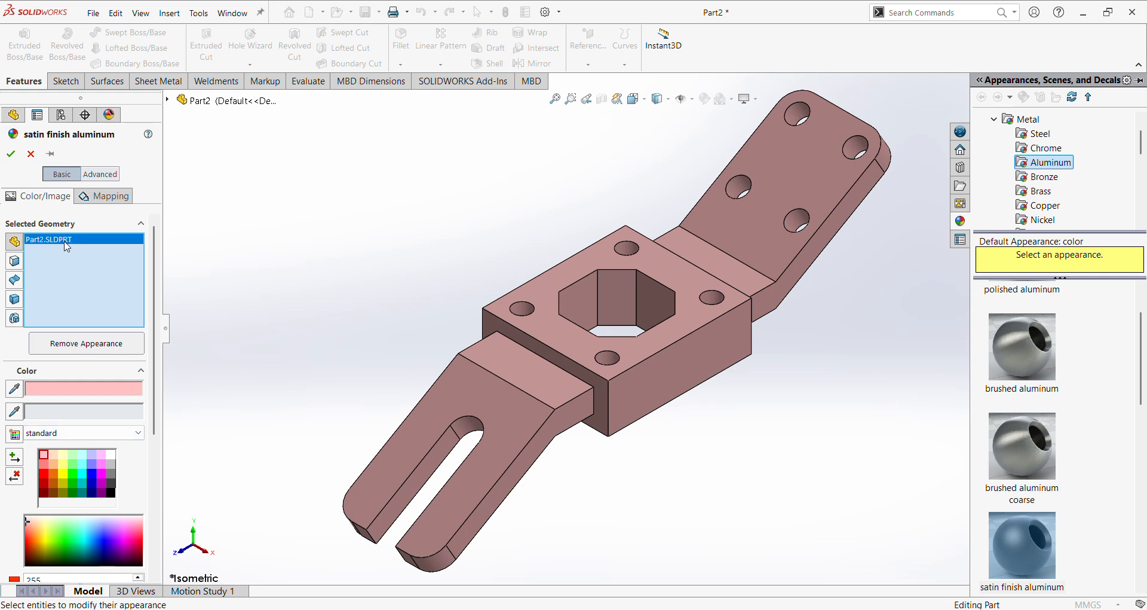
left_click(100, 266)
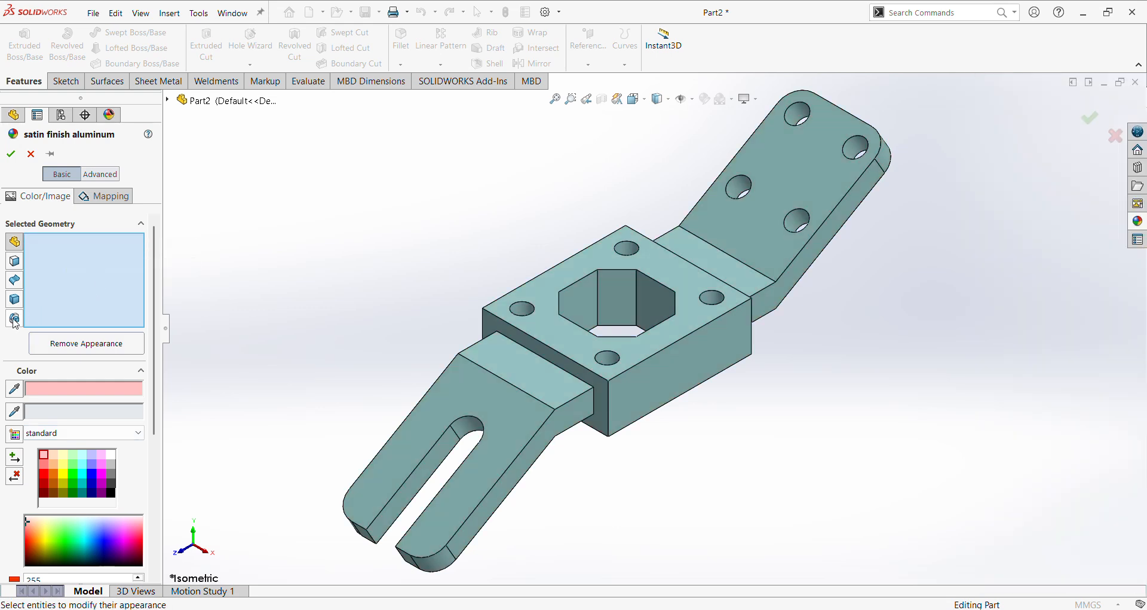
- Apply a light red appearance to the Ø9 holes, Cut-Extrude2, Cut-Extrude1 and the Ø10 holes as features
left_click(14, 319)
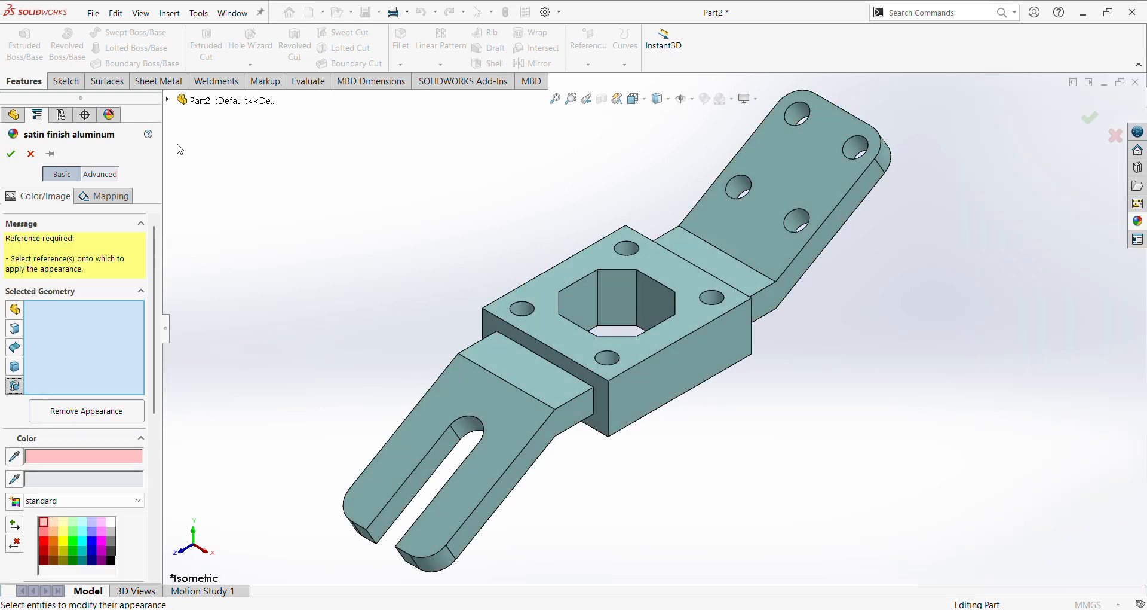
left_click(169, 100)
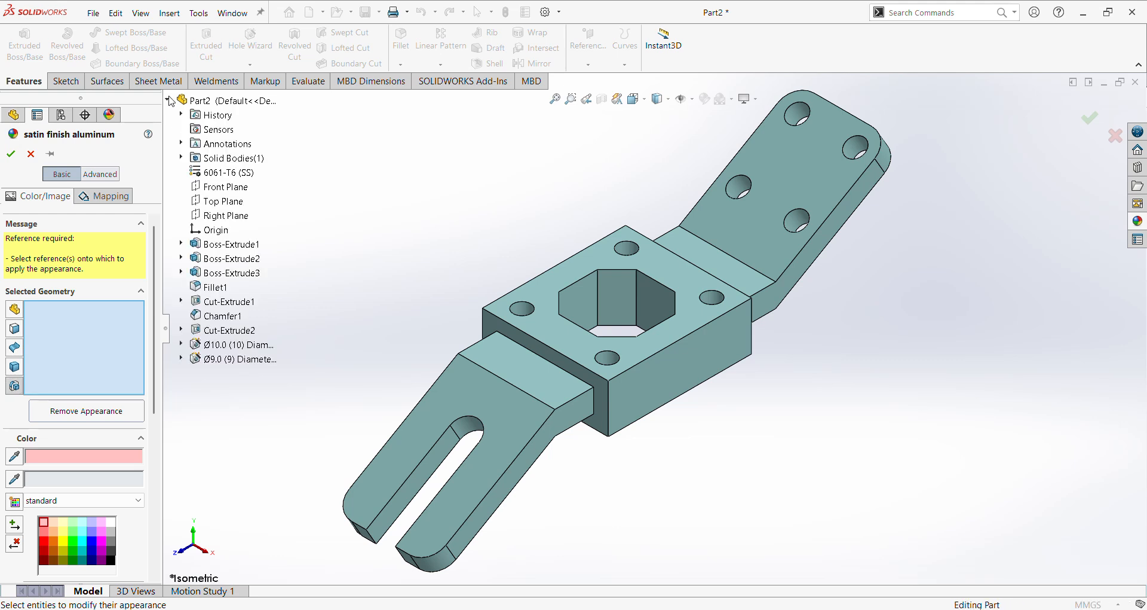
left_click(257, 360)
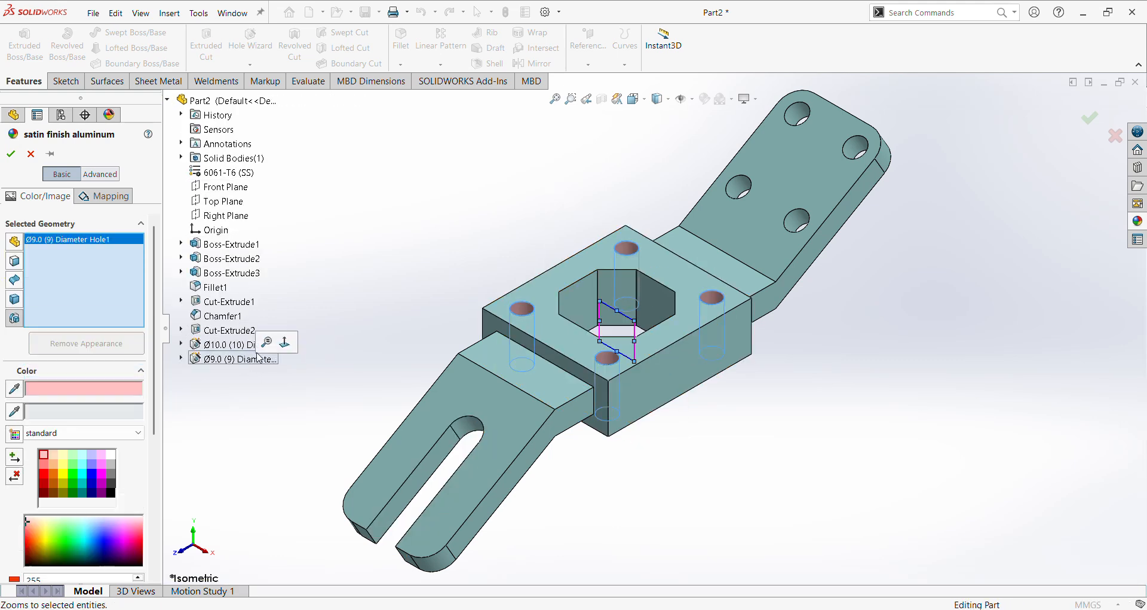
left_click(231, 331)
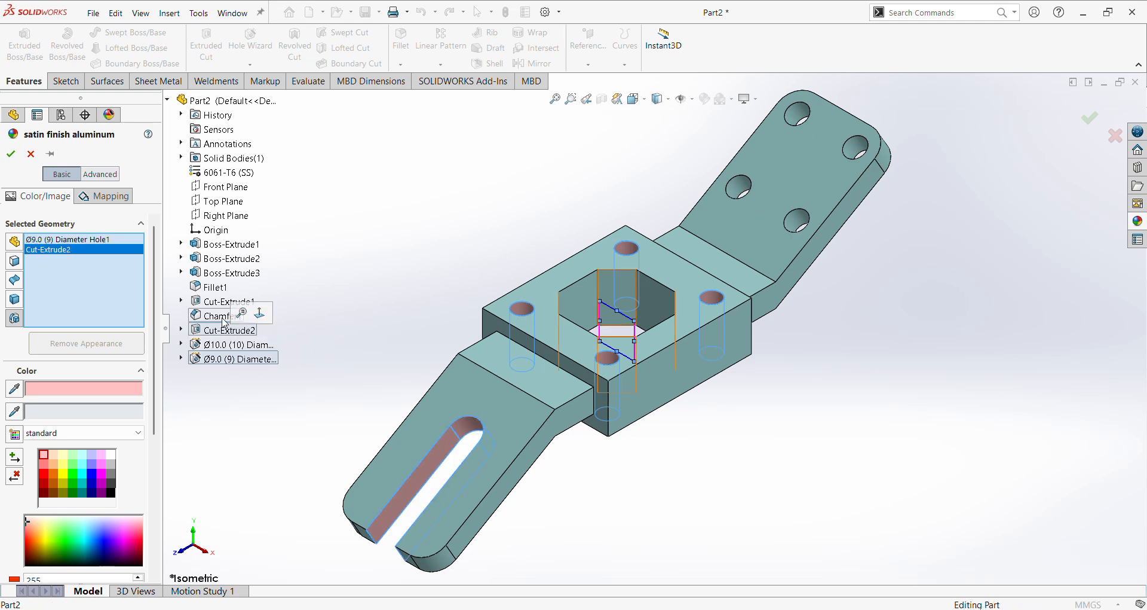
left_click(223, 303)
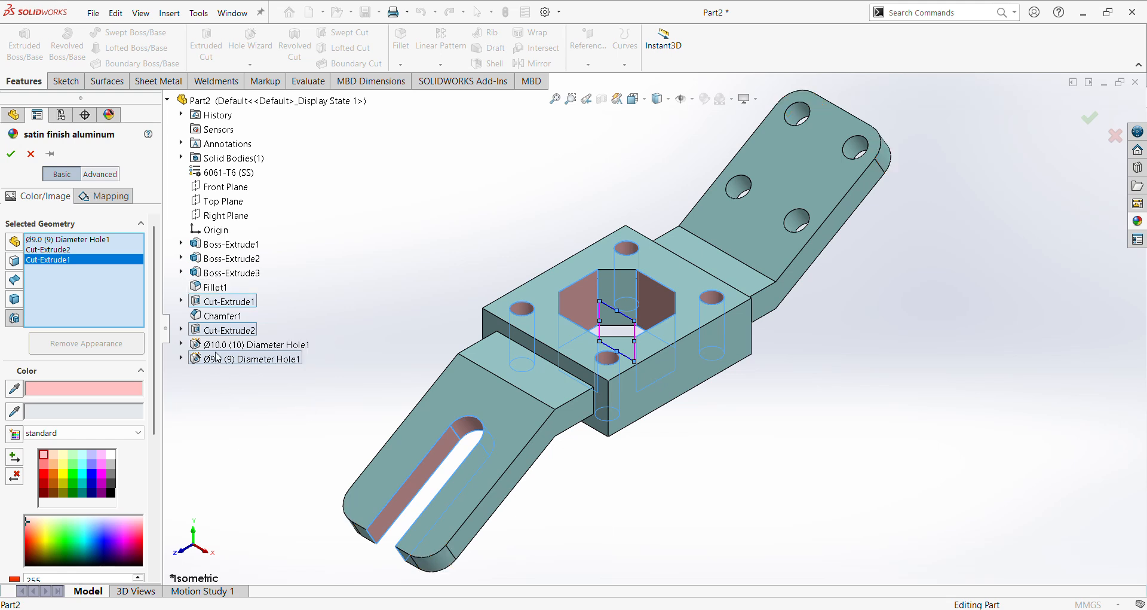
left_click(236, 344)
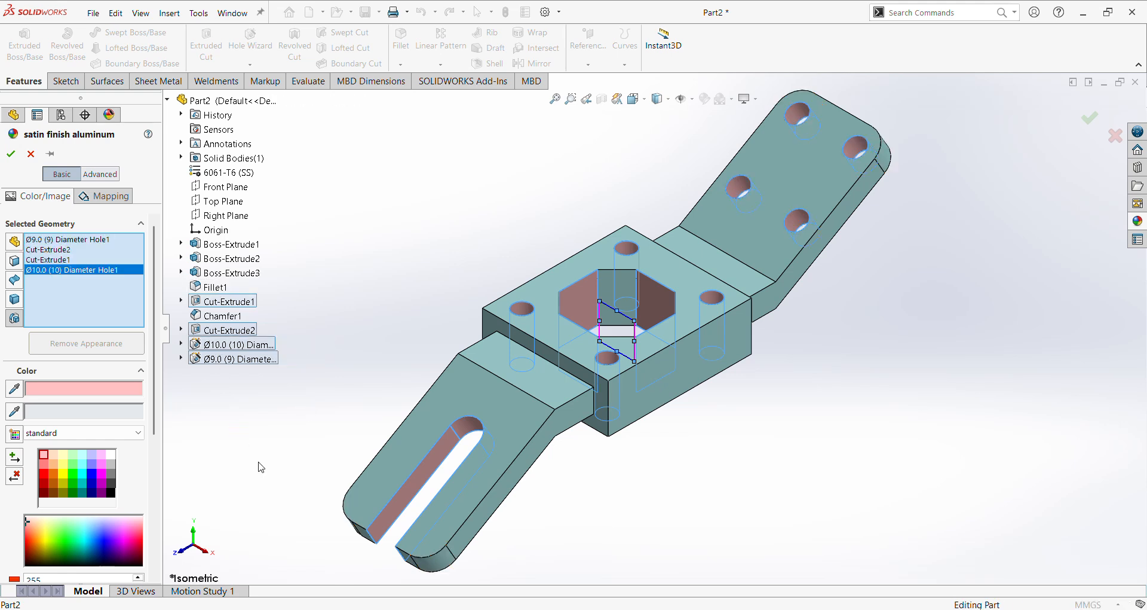
left_click(49, 465)
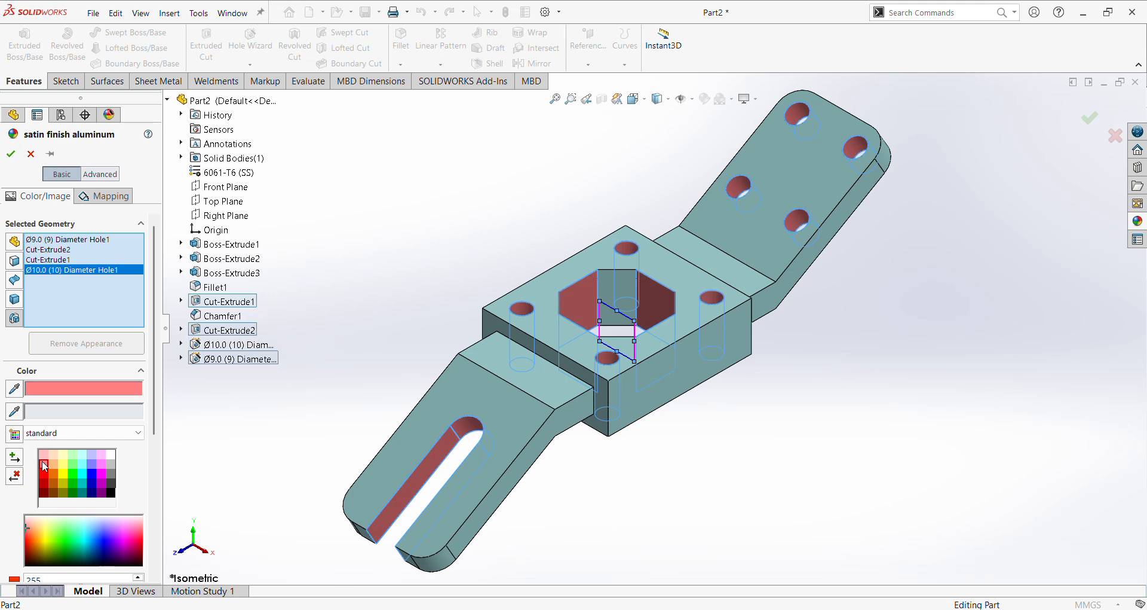
left_click(10, 154)
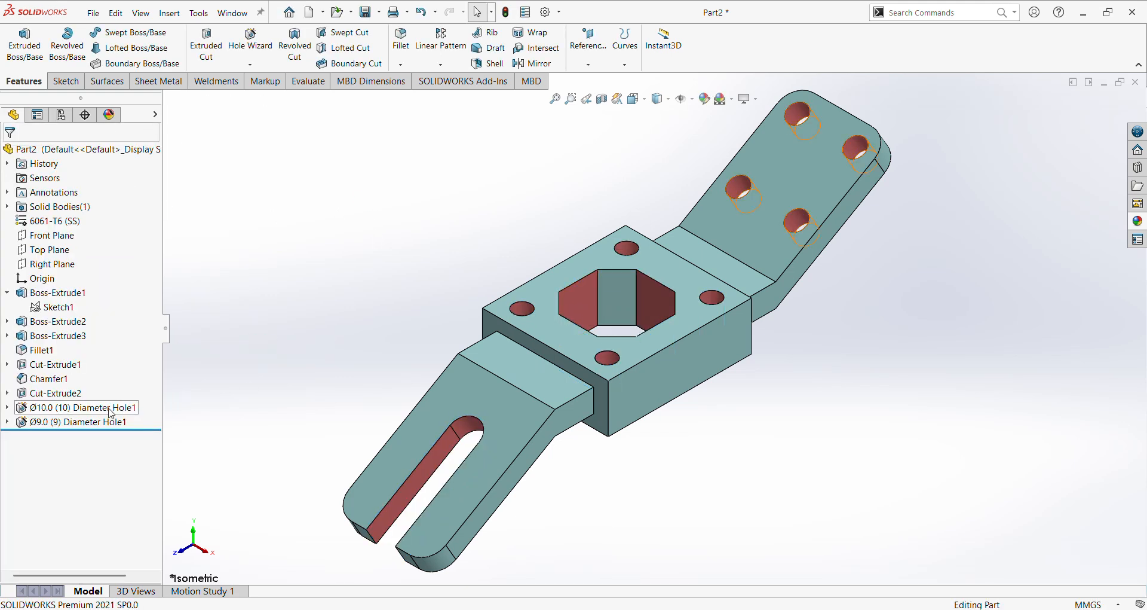
left_click(77, 421)
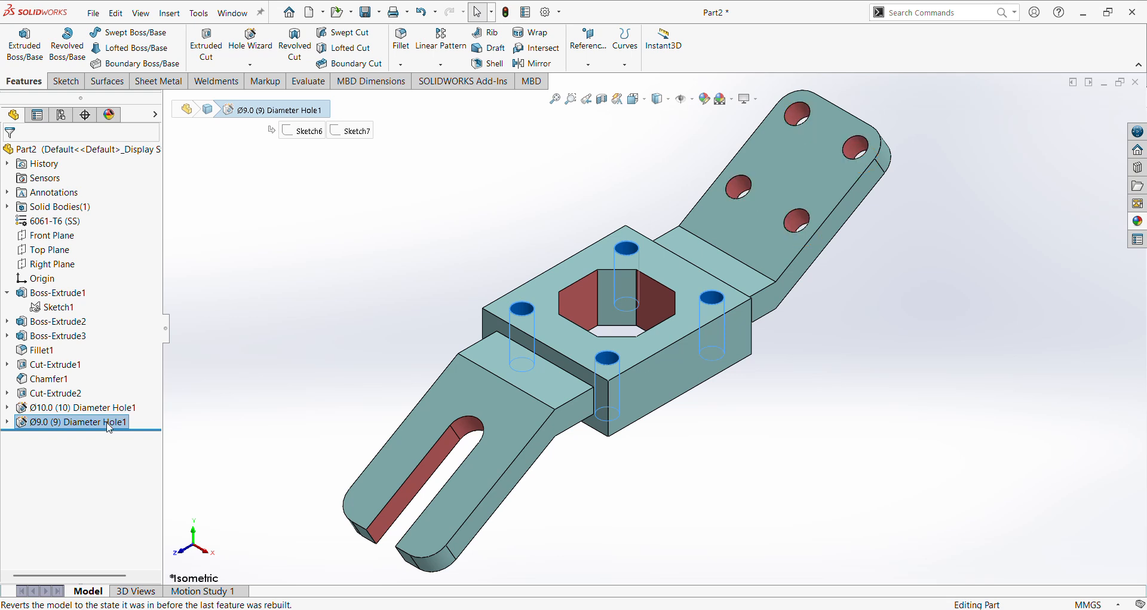
- Replace the whole part with the Chamfer1 feature in a new appearance edit's selected geometry and apply light red to it
key("Escape")
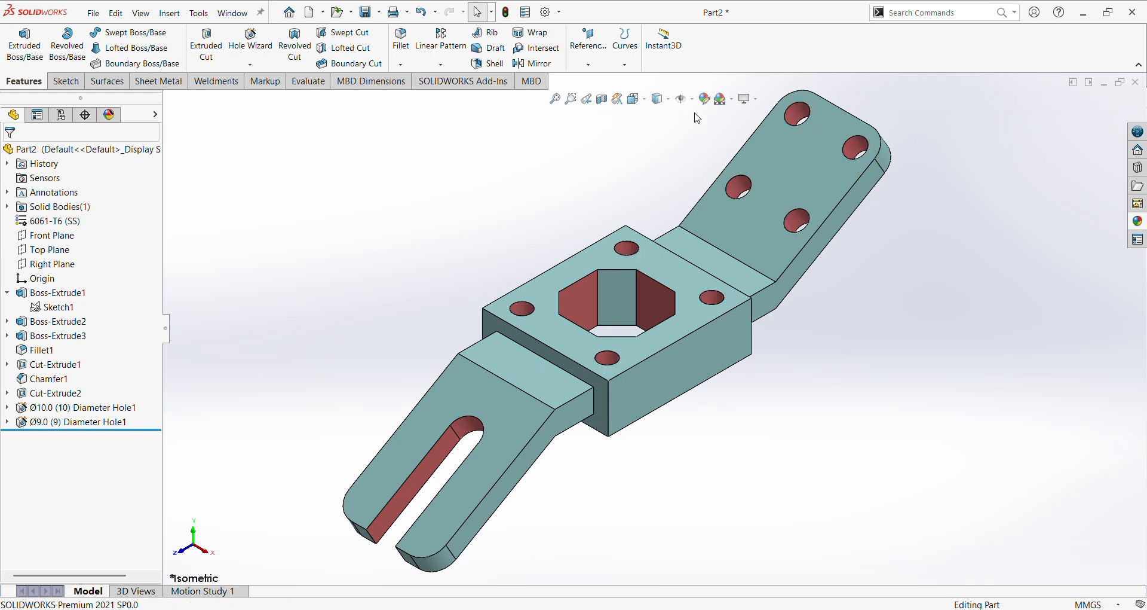
left_click(704, 98)
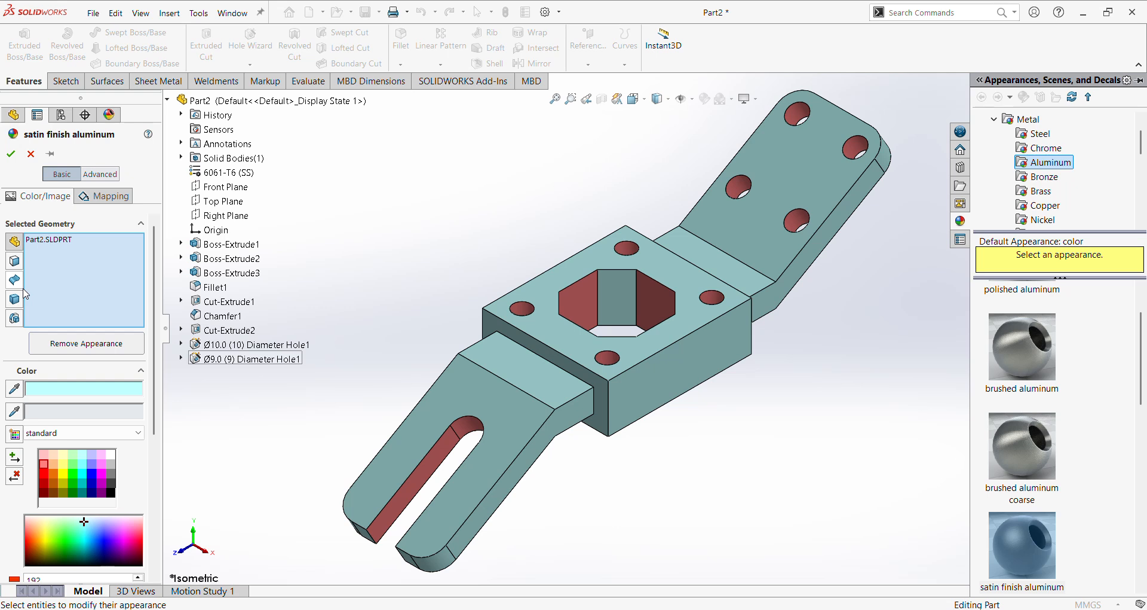
left_click(13, 318)
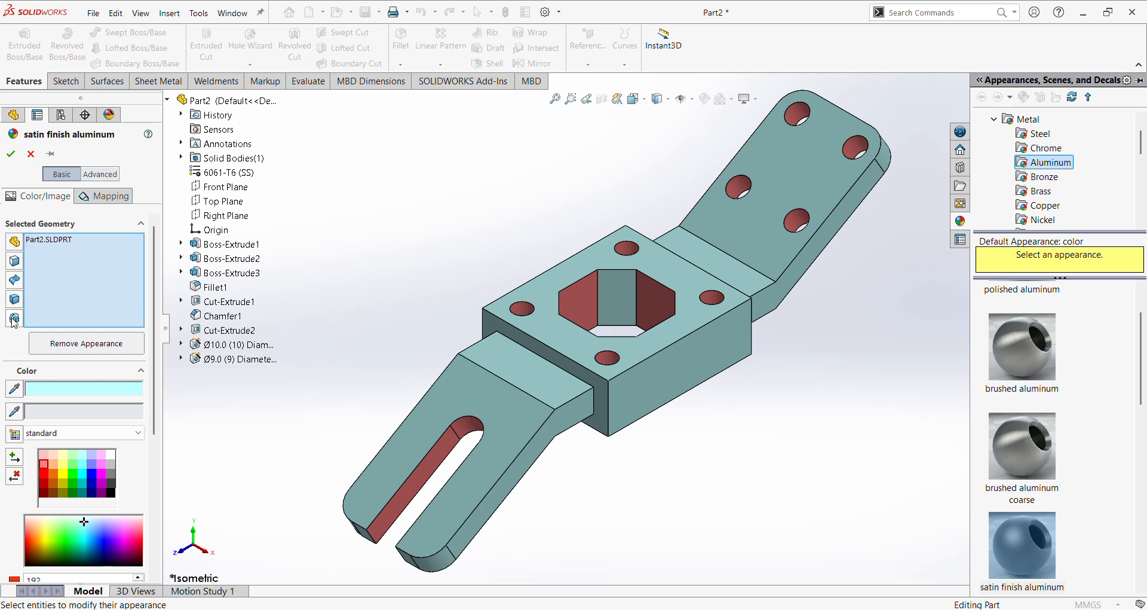
left_click(66, 239)
right_click(77, 239)
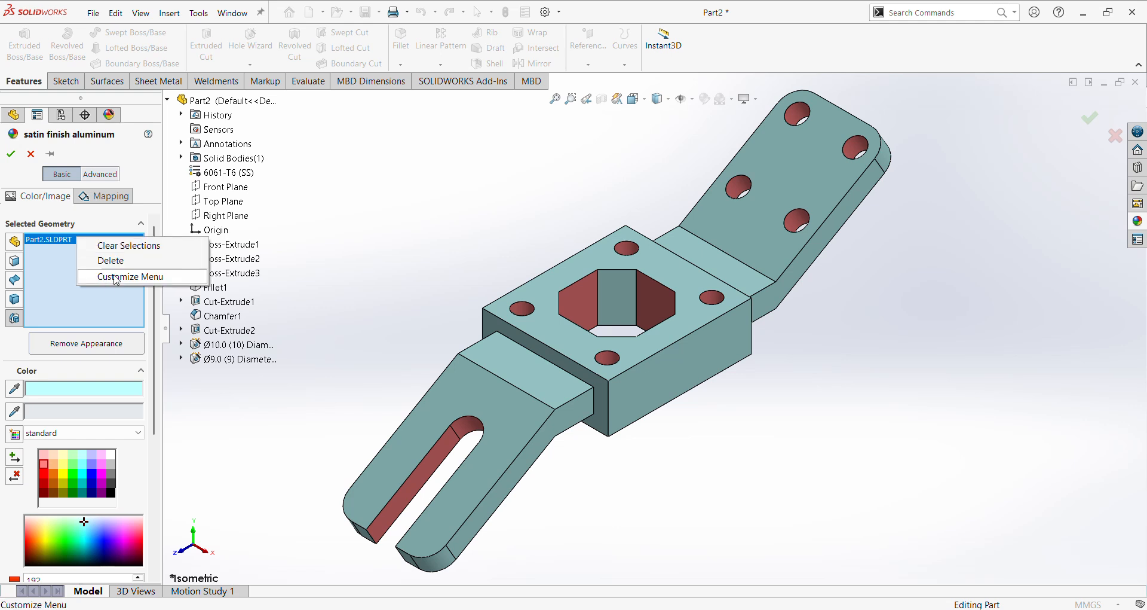
left_click(115, 261)
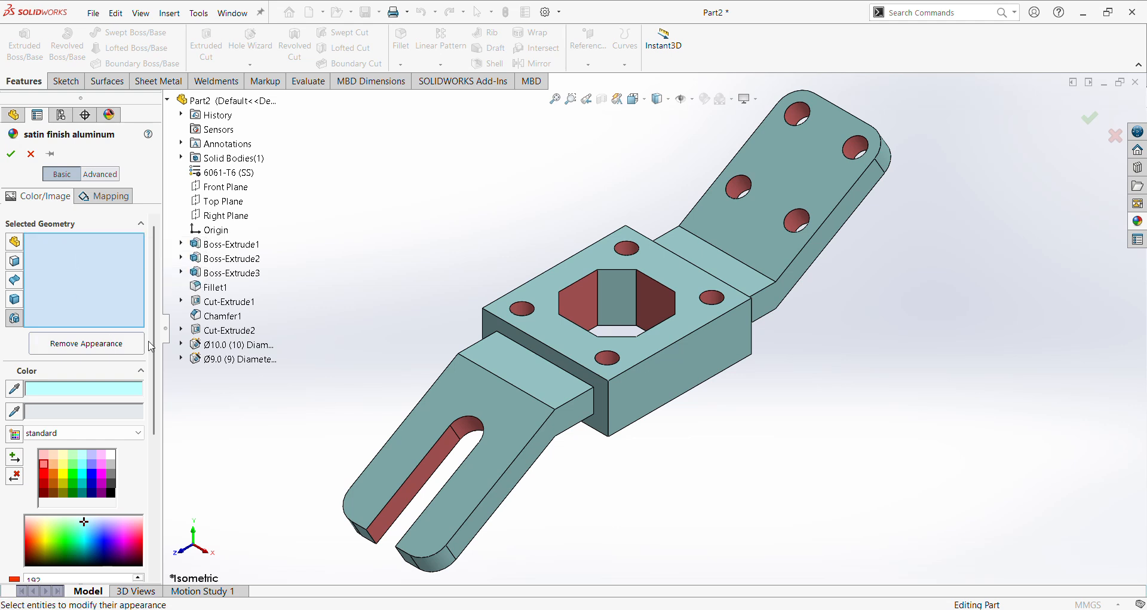
left_click(218, 316)
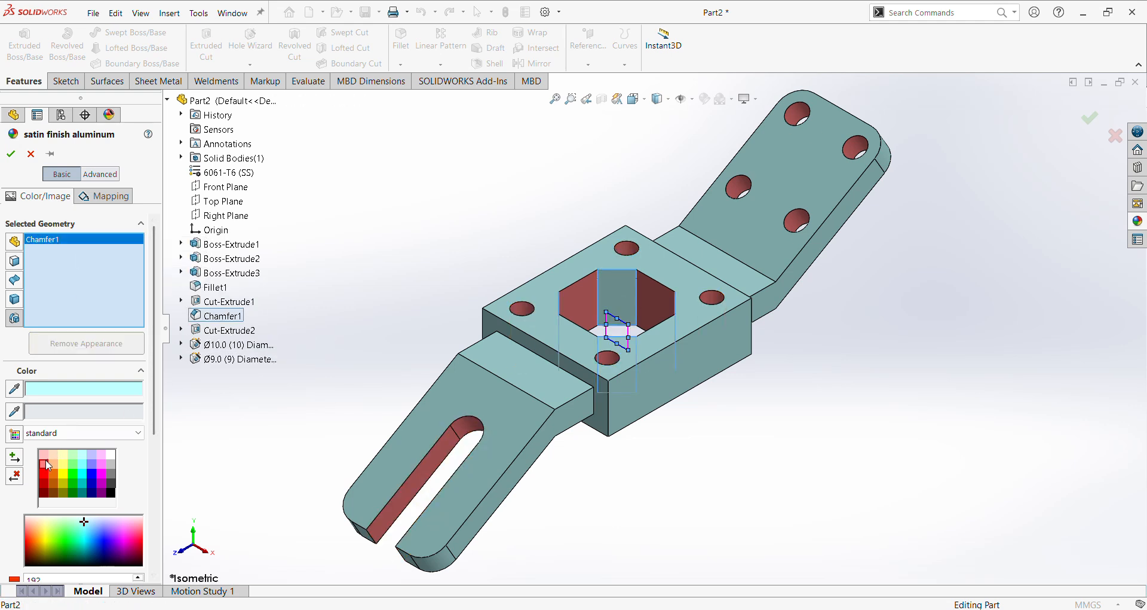
left_click(47, 462)
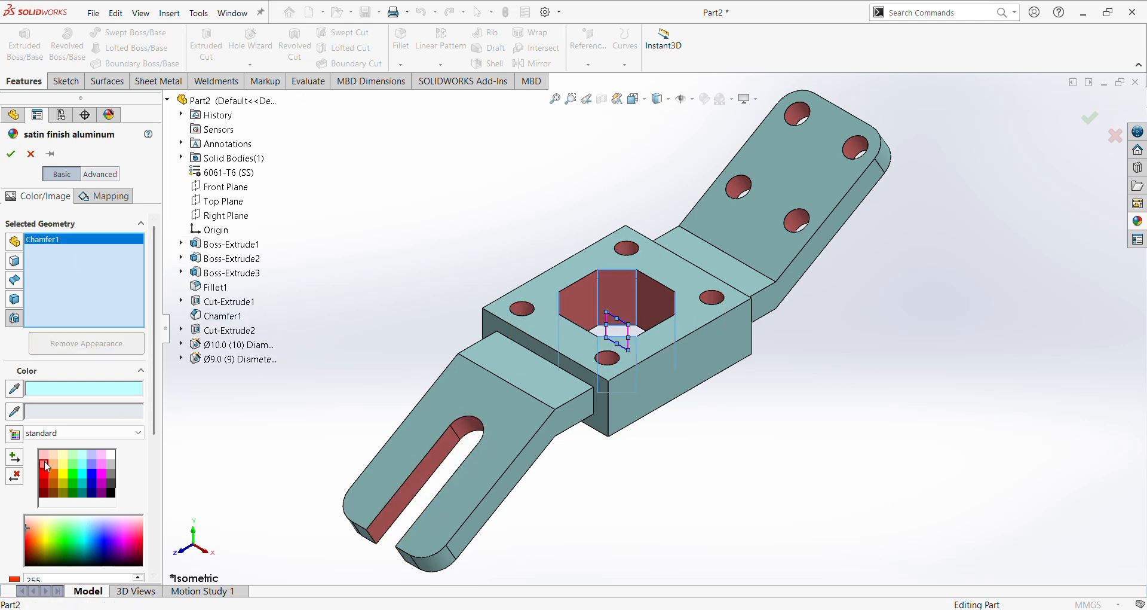
left_click(11, 154)
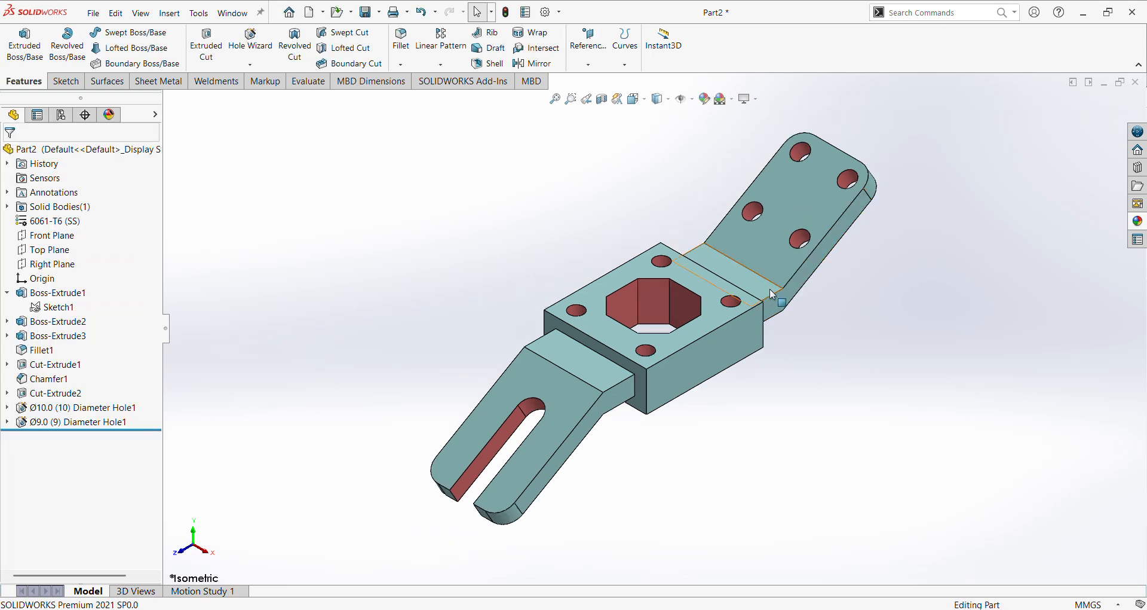
scroll(1058, 344, "down", 2)
key("z")
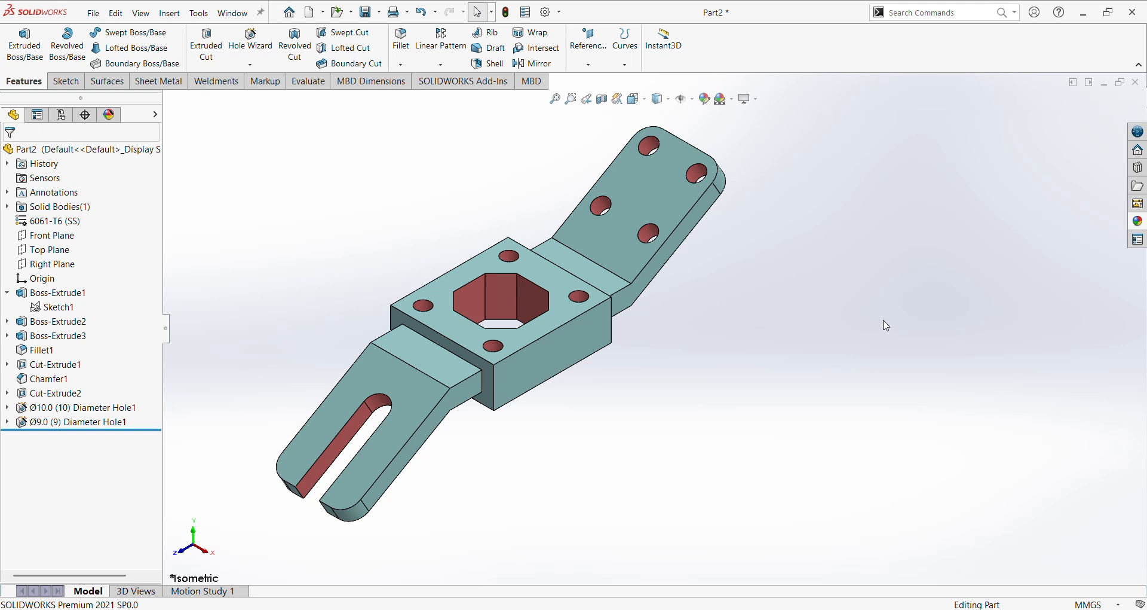